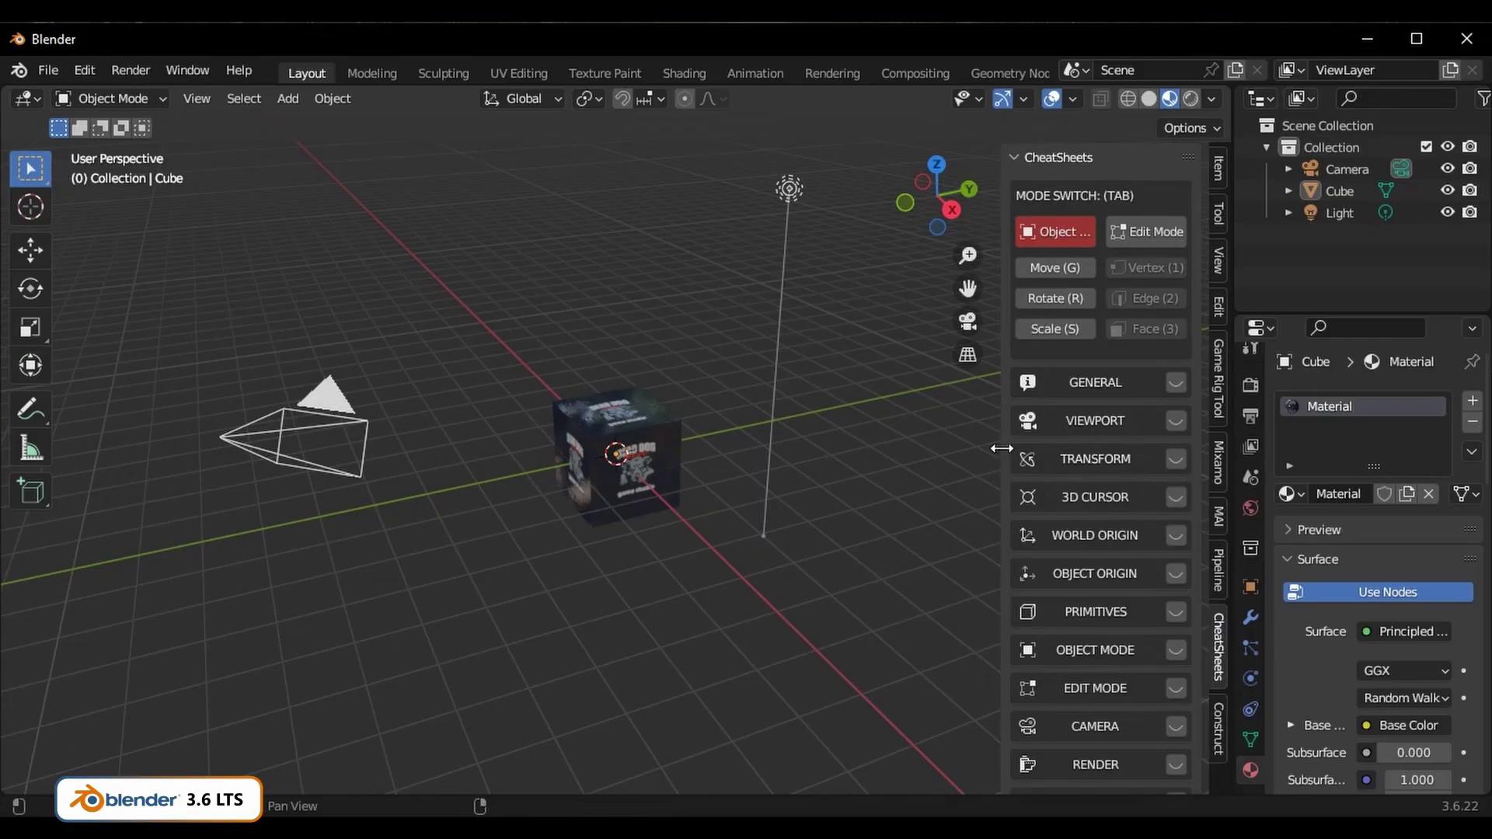
# Widen the CheatSheets sidebar and hide the camera, cube and light from the viewport
pyautogui.moveTo(1002, 448); pyautogui.dragTo(915, 450)
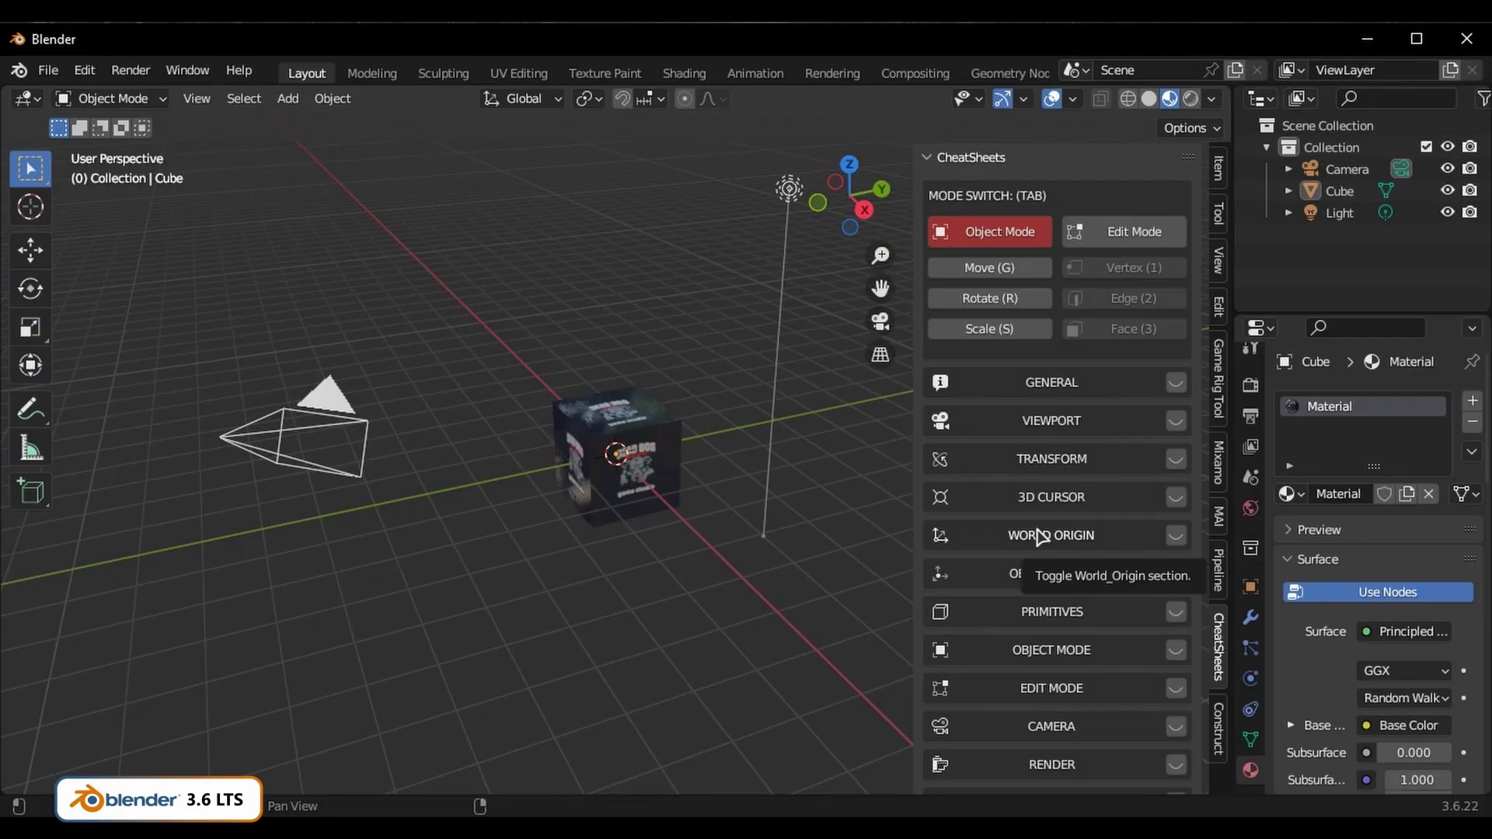
pyautogui.press('a')
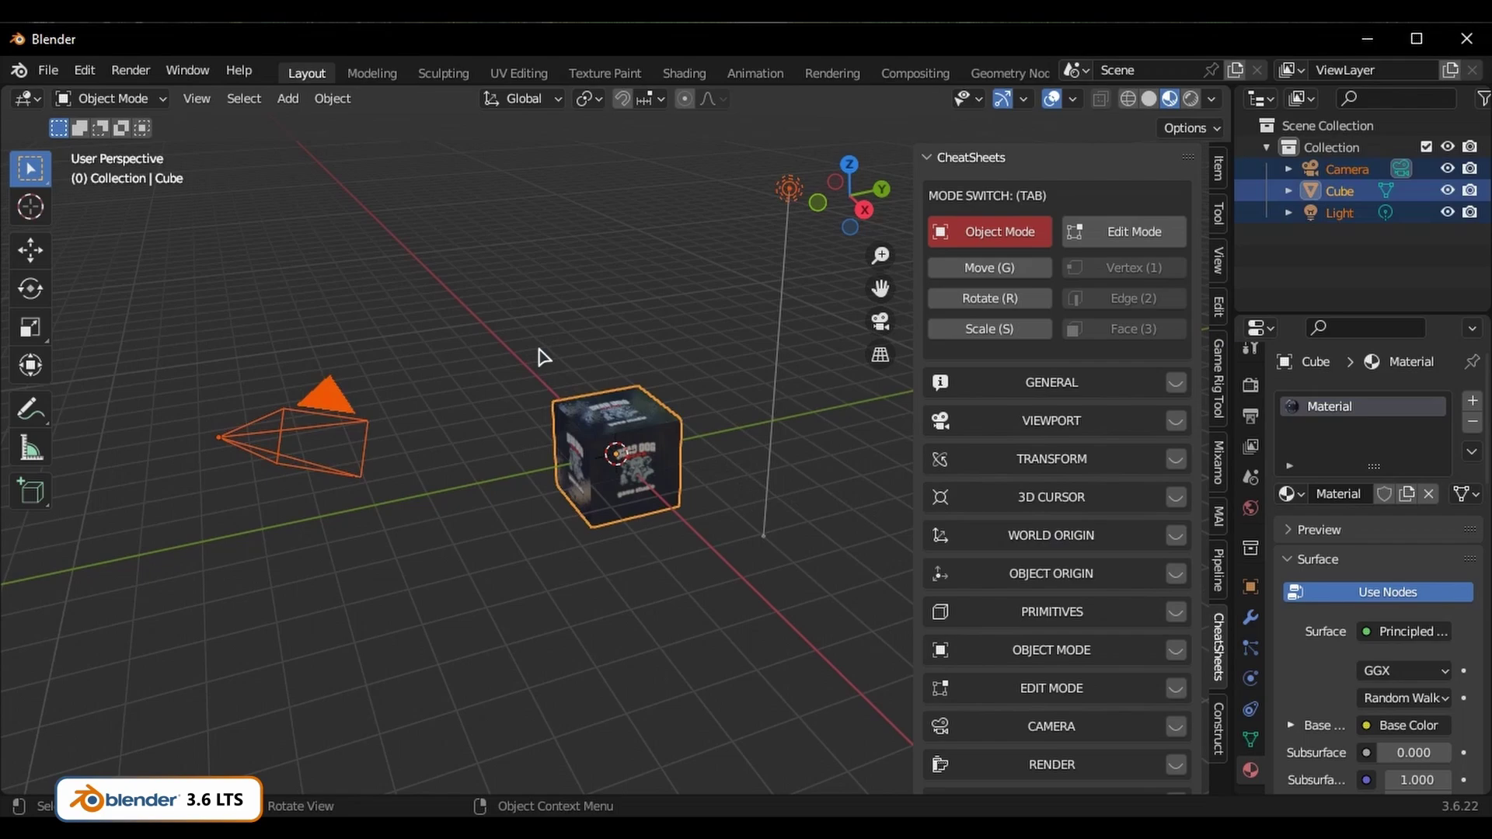
pyautogui.press('h')
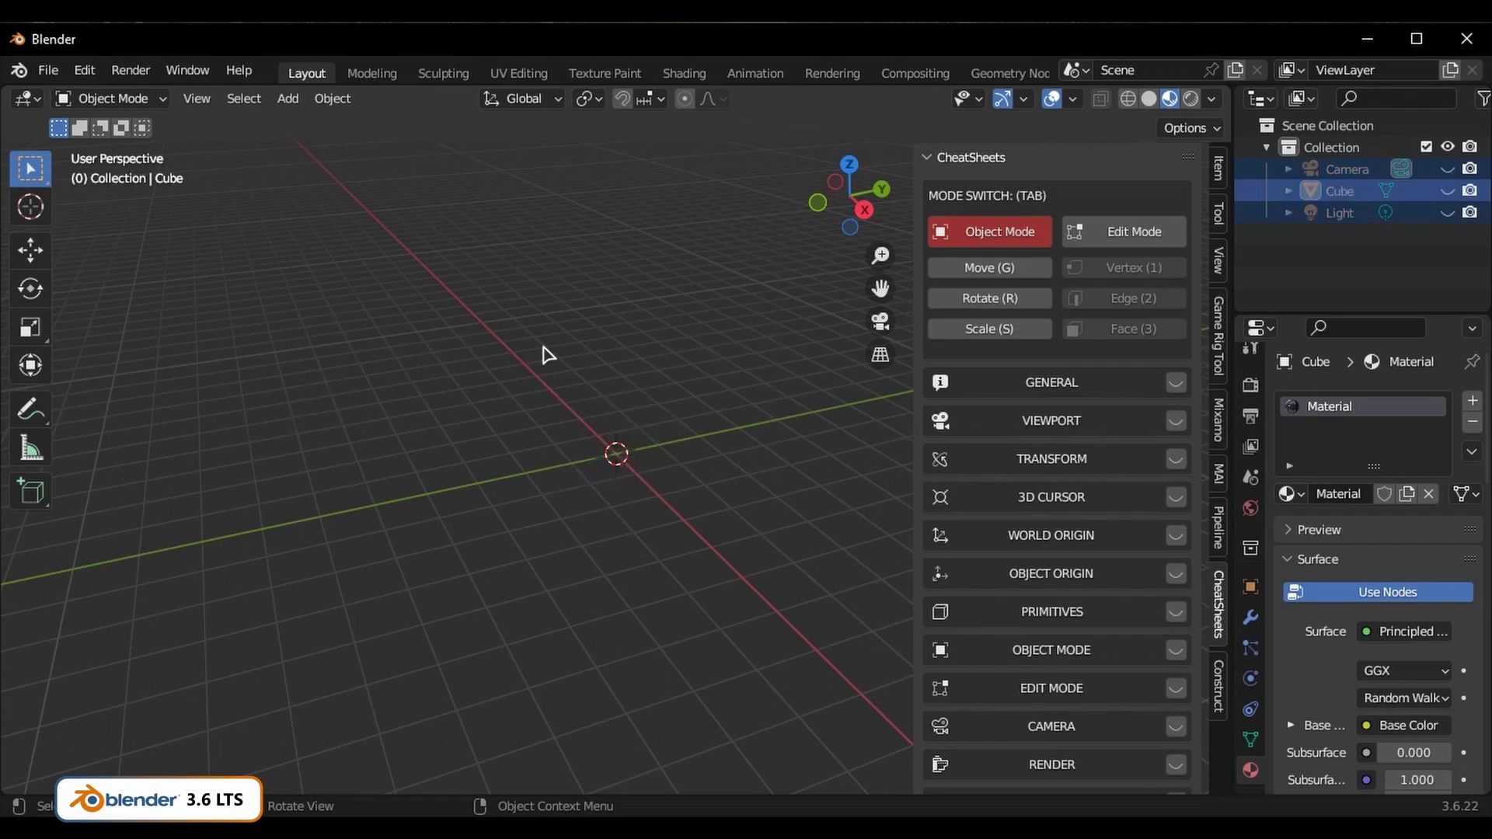
# Show the Z axis in the viewport using the CheatSheets viewport options
pyautogui.scroll(2, 618, 489)
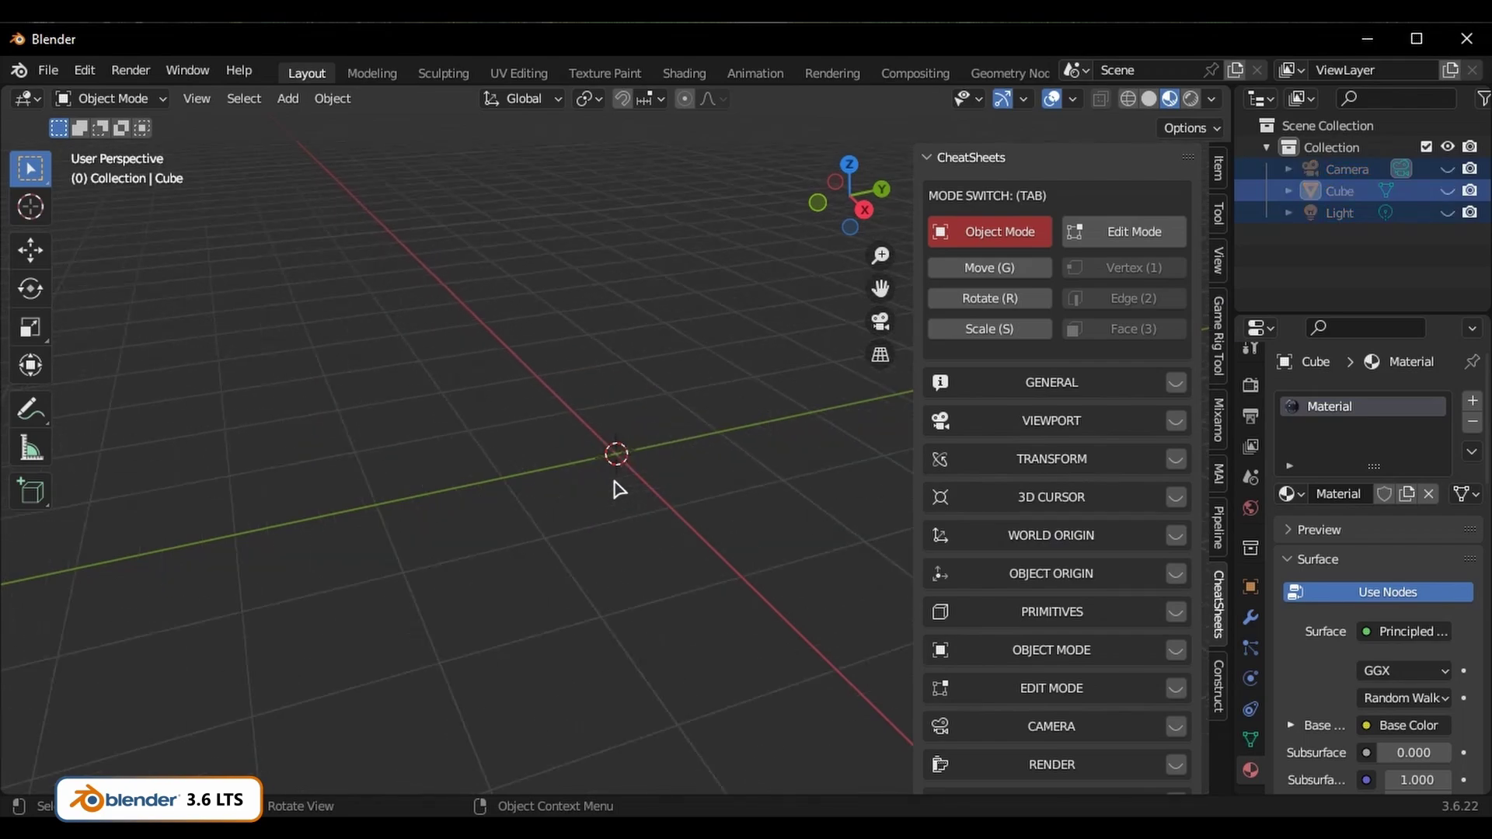
pyautogui.scroll(3, 619, 489)
pyautogui.click(1076, 426)
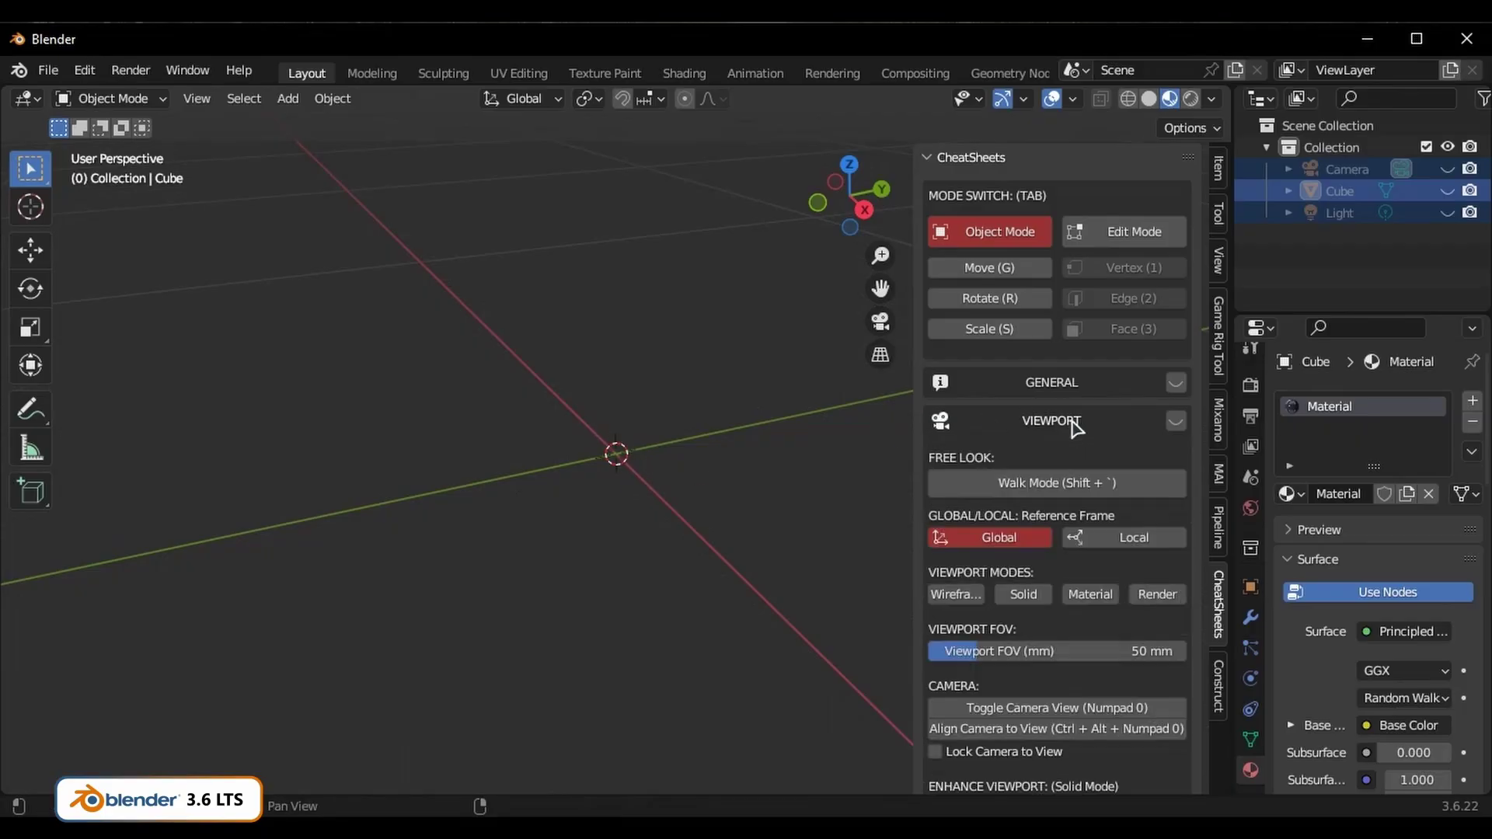
pyautogui.scroll(-10, 1077, 595)
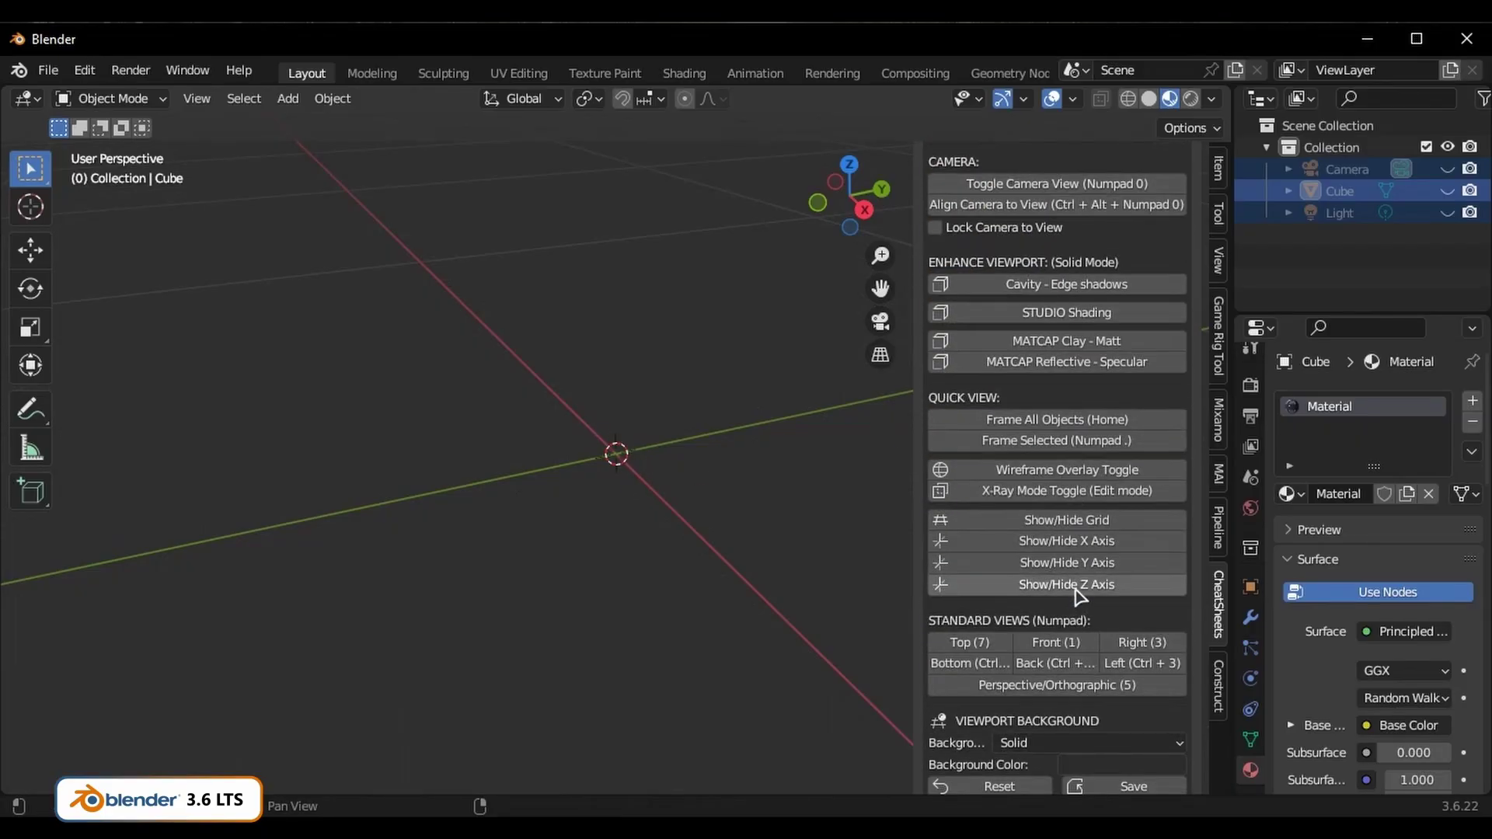
pyautogui.click(1079, 592)
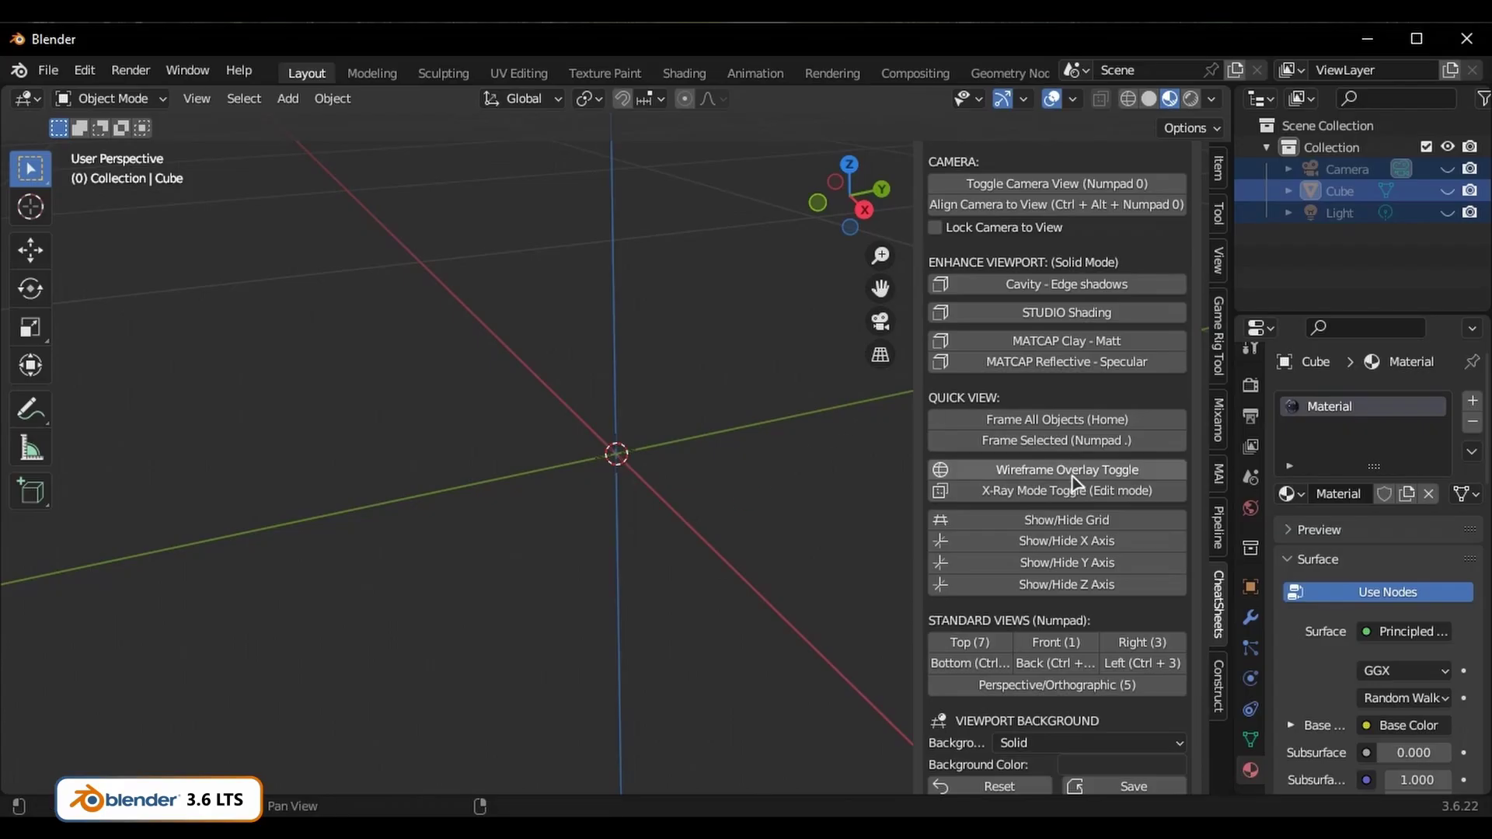
# Turn off the 3D cursor's display in the viewport and hide the sidebar
pyautogui.scroll(-7, 1069, 501)
pyautogui.click(1045, 614)
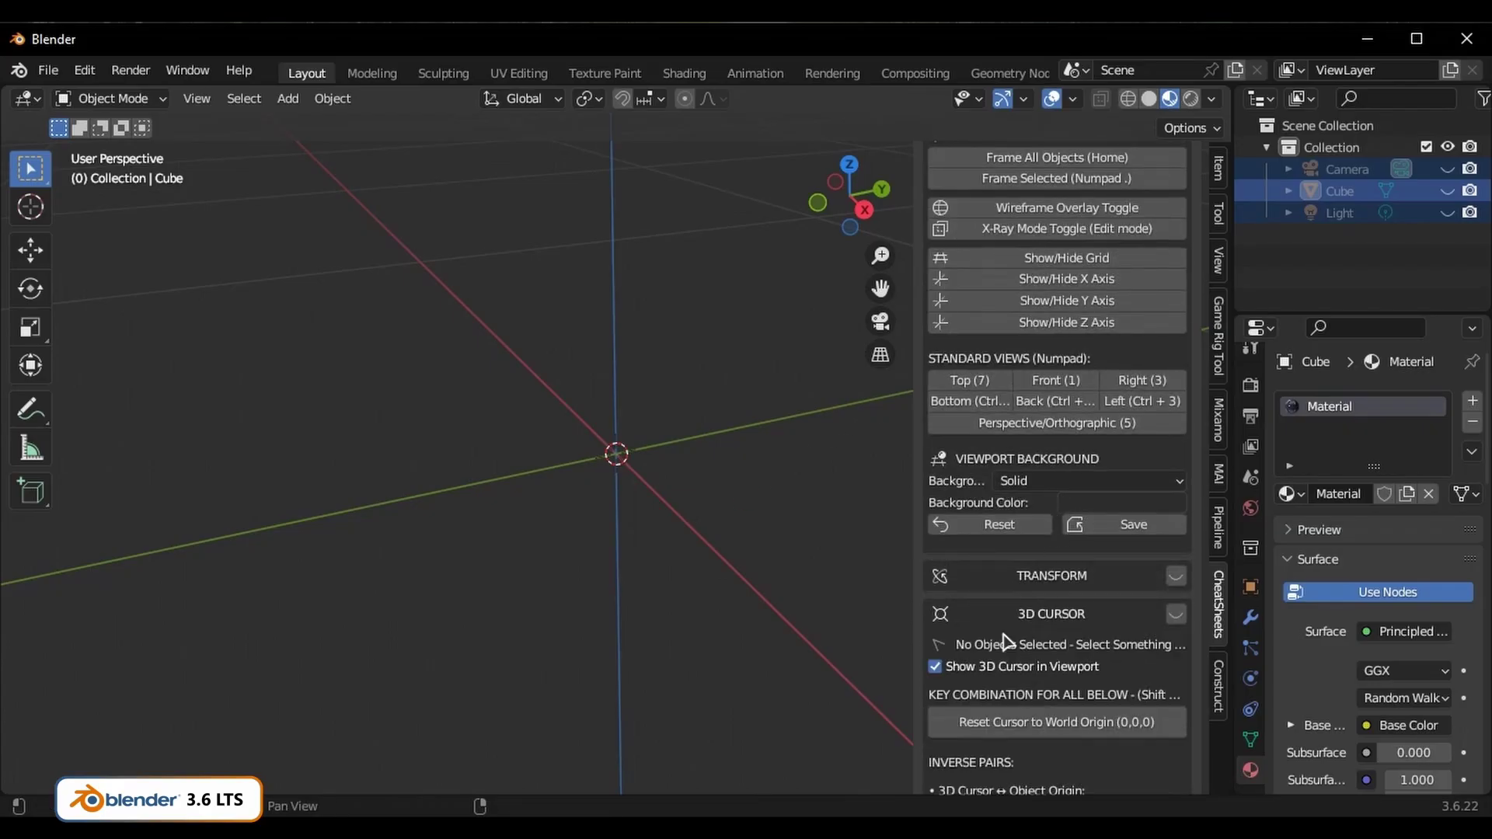
pyautogui.click(935, 670)
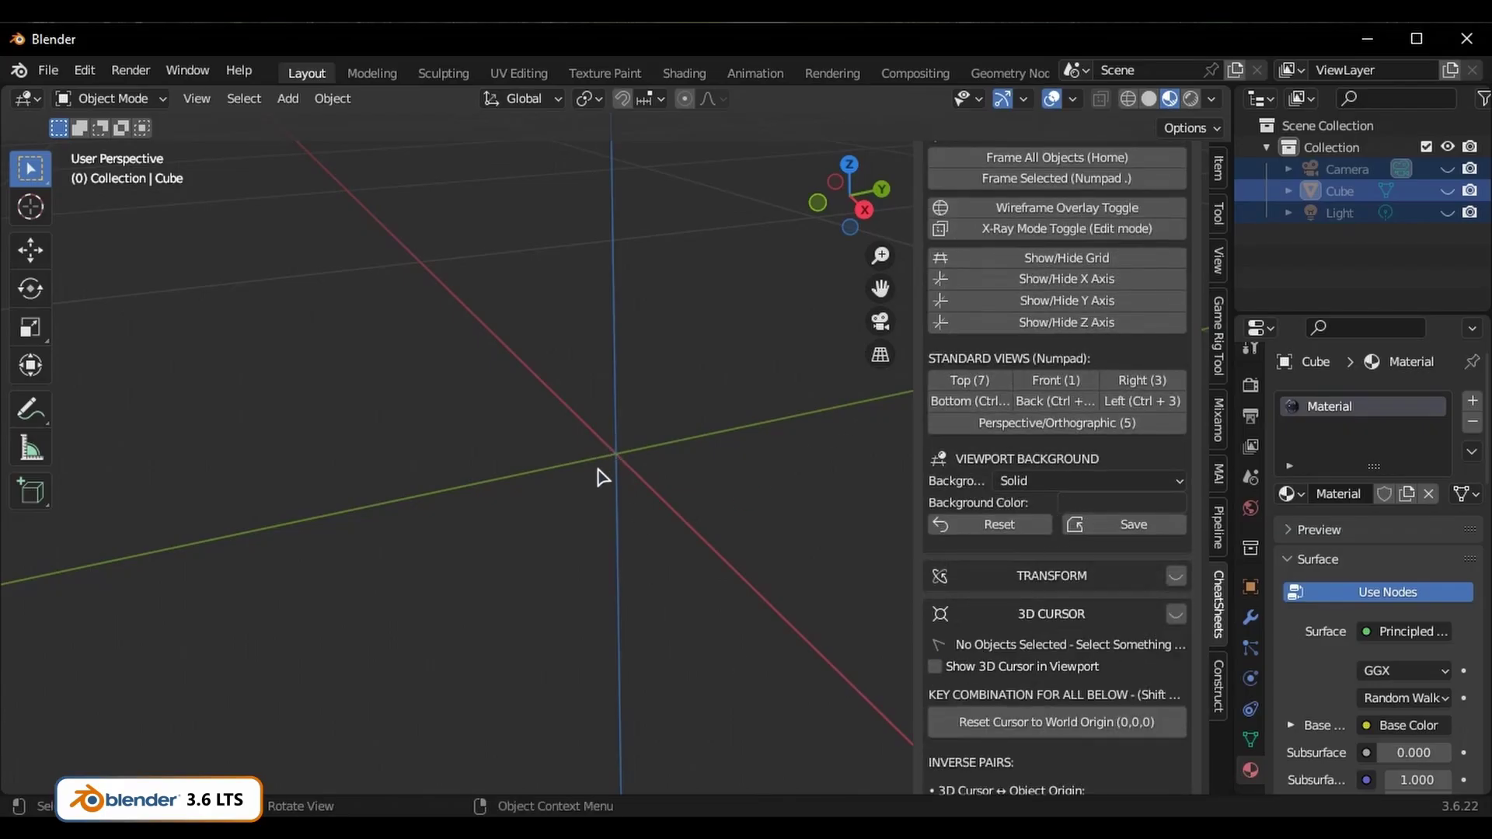
pyautogui.moveTo(600, 476); pyautogui.dragTo(713, 483, button='middle')
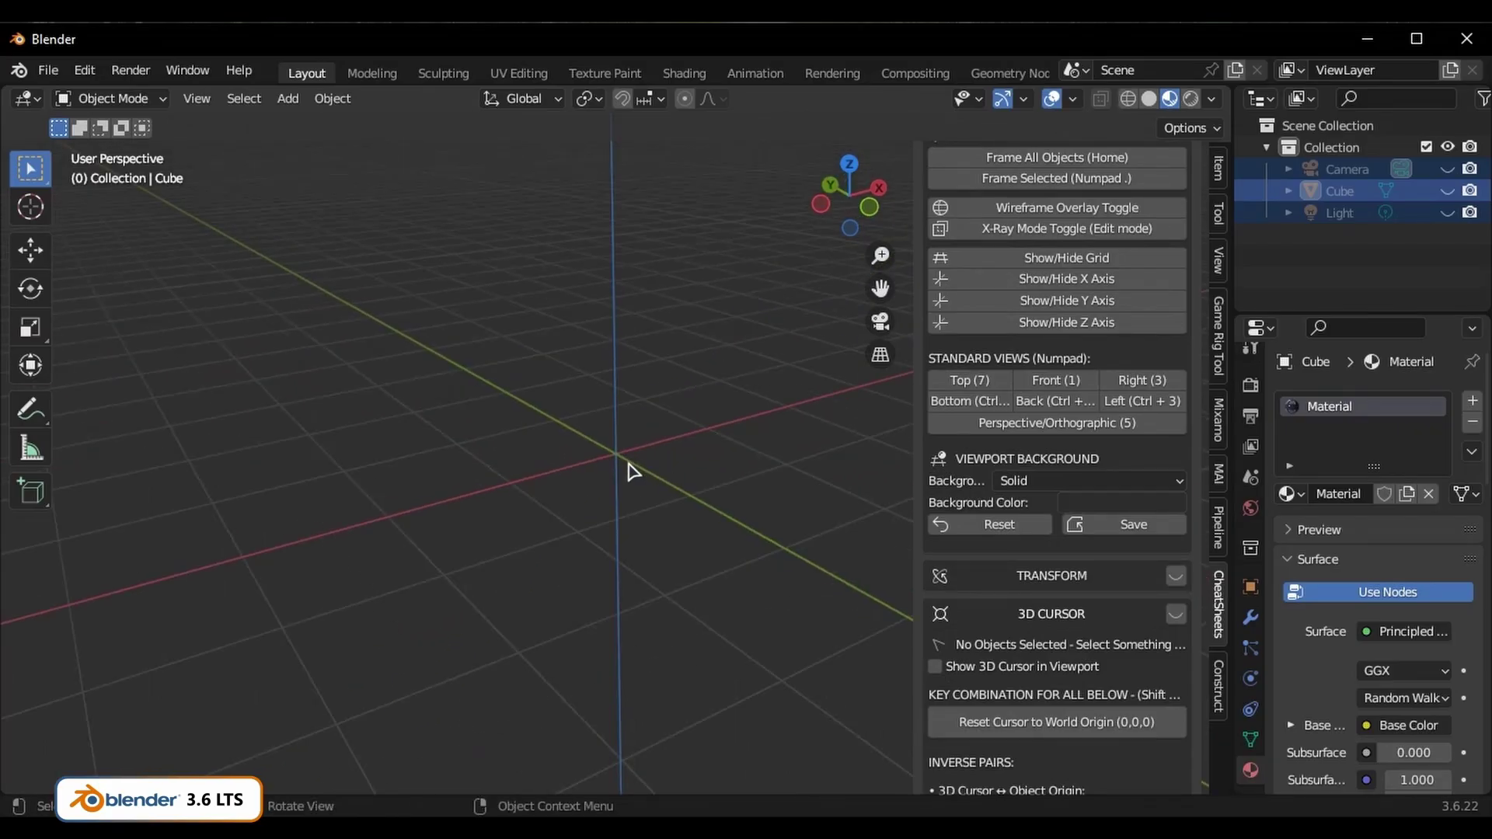
pyautogui.press('n')
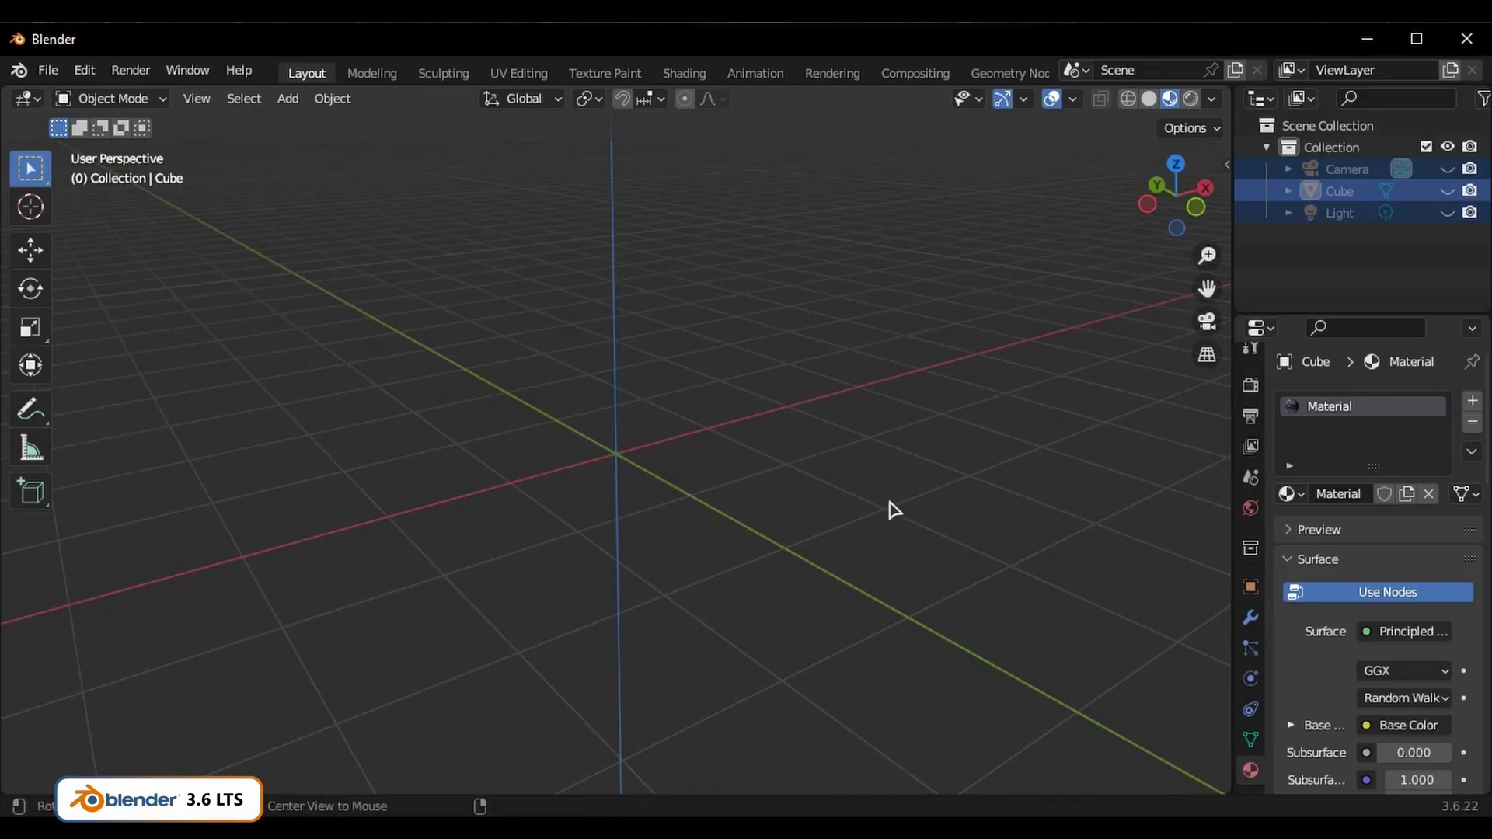
# Add a UV sphere at the world origin and scale it down uniformly to about 0.04
pyautogui.moveTo(889, 506); pyautogui.dragTo(680, 510, button='middle')
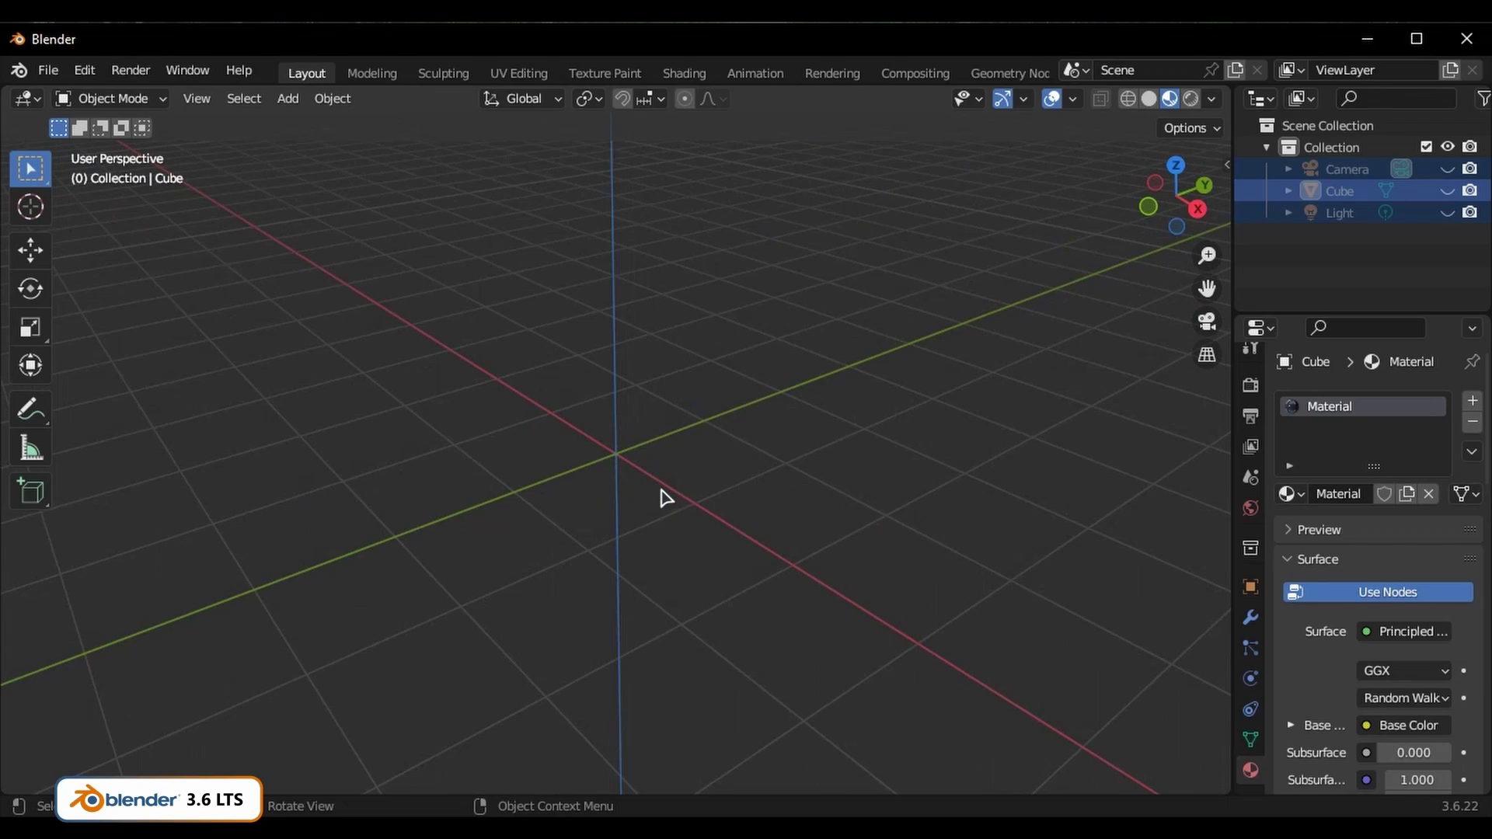
pyautogui.scroll(-4, 612, 470)
pyautogui.scroll(3, 611, 470)
pyautogui.scroll(2, 615, 478)
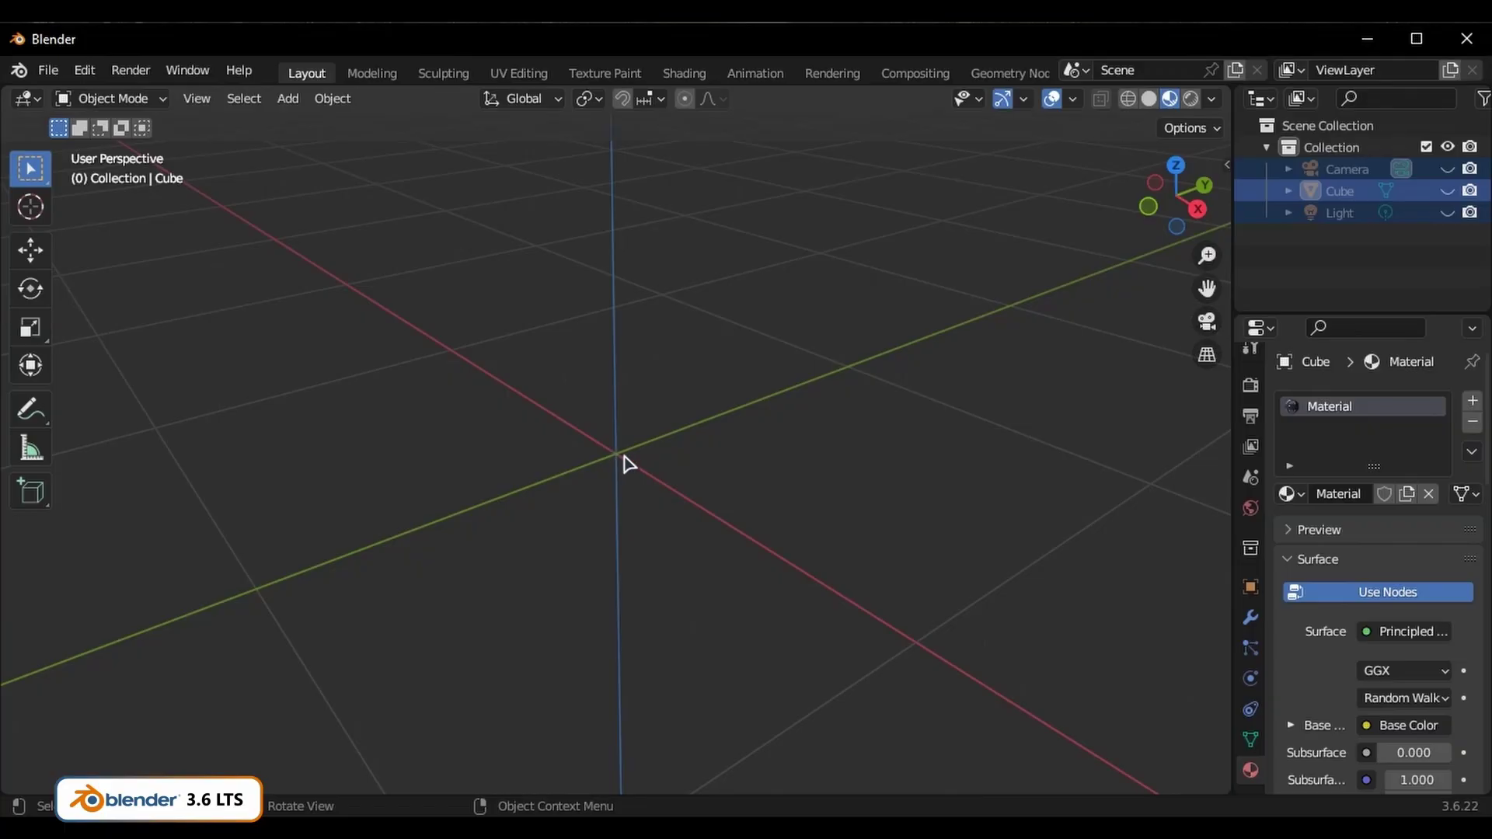
pyautogui.scroll(-7, 673, 468)
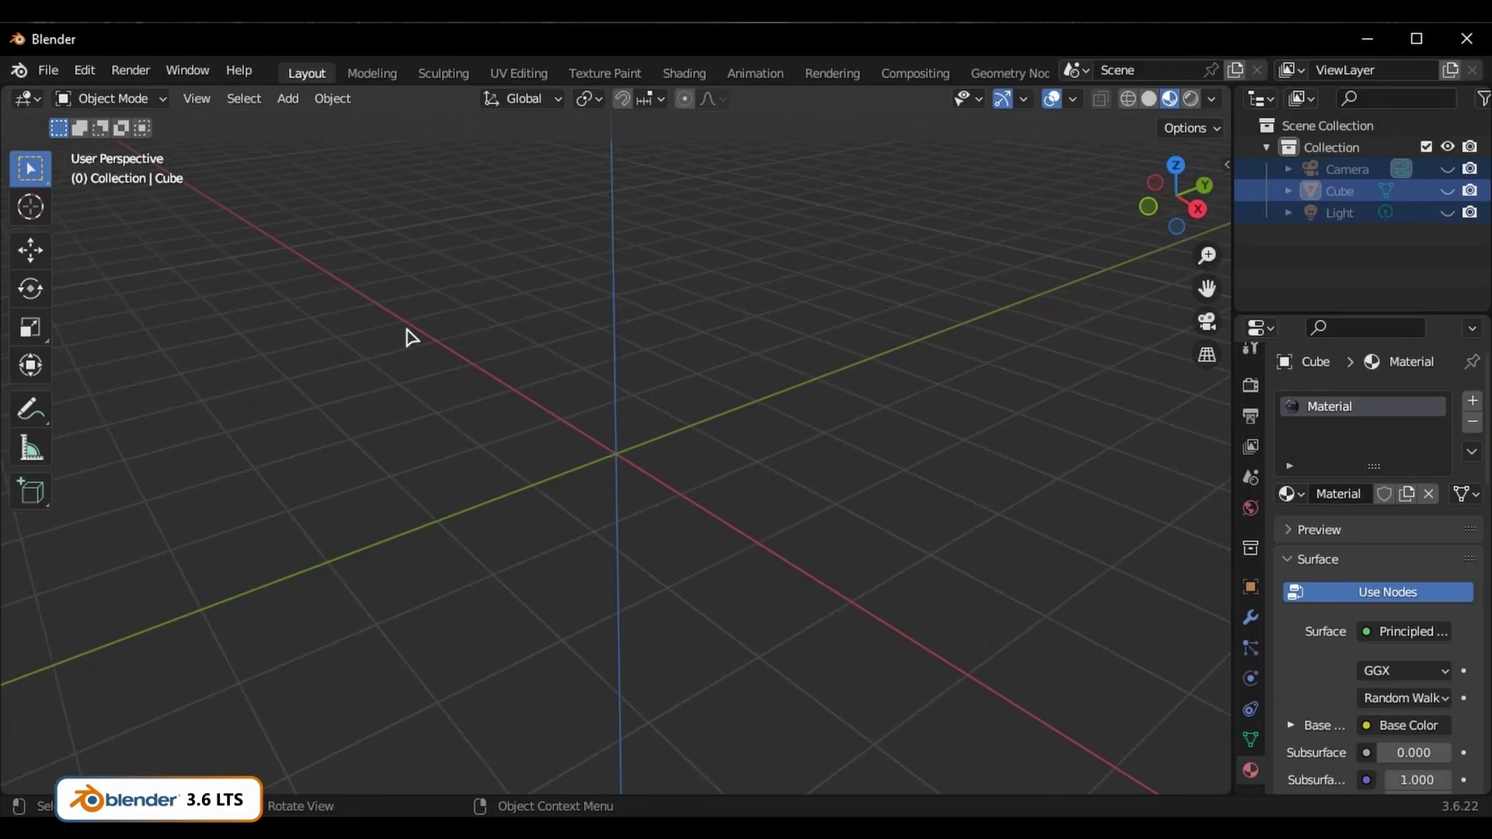
pyautogui.click(288, 99)
pyautogui.moveTo(299, 125)
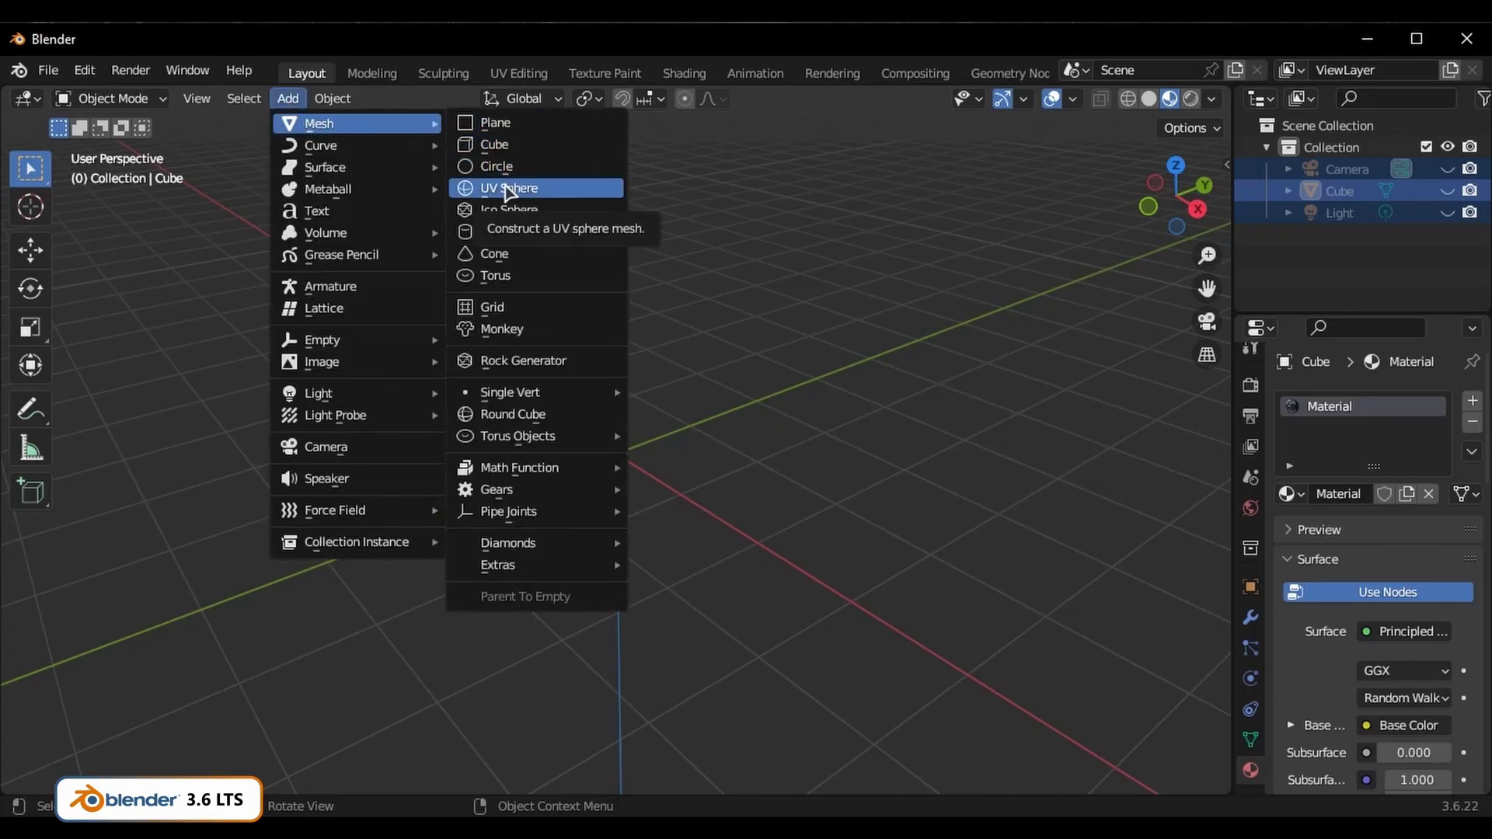
pyautogui.click(509, 188)
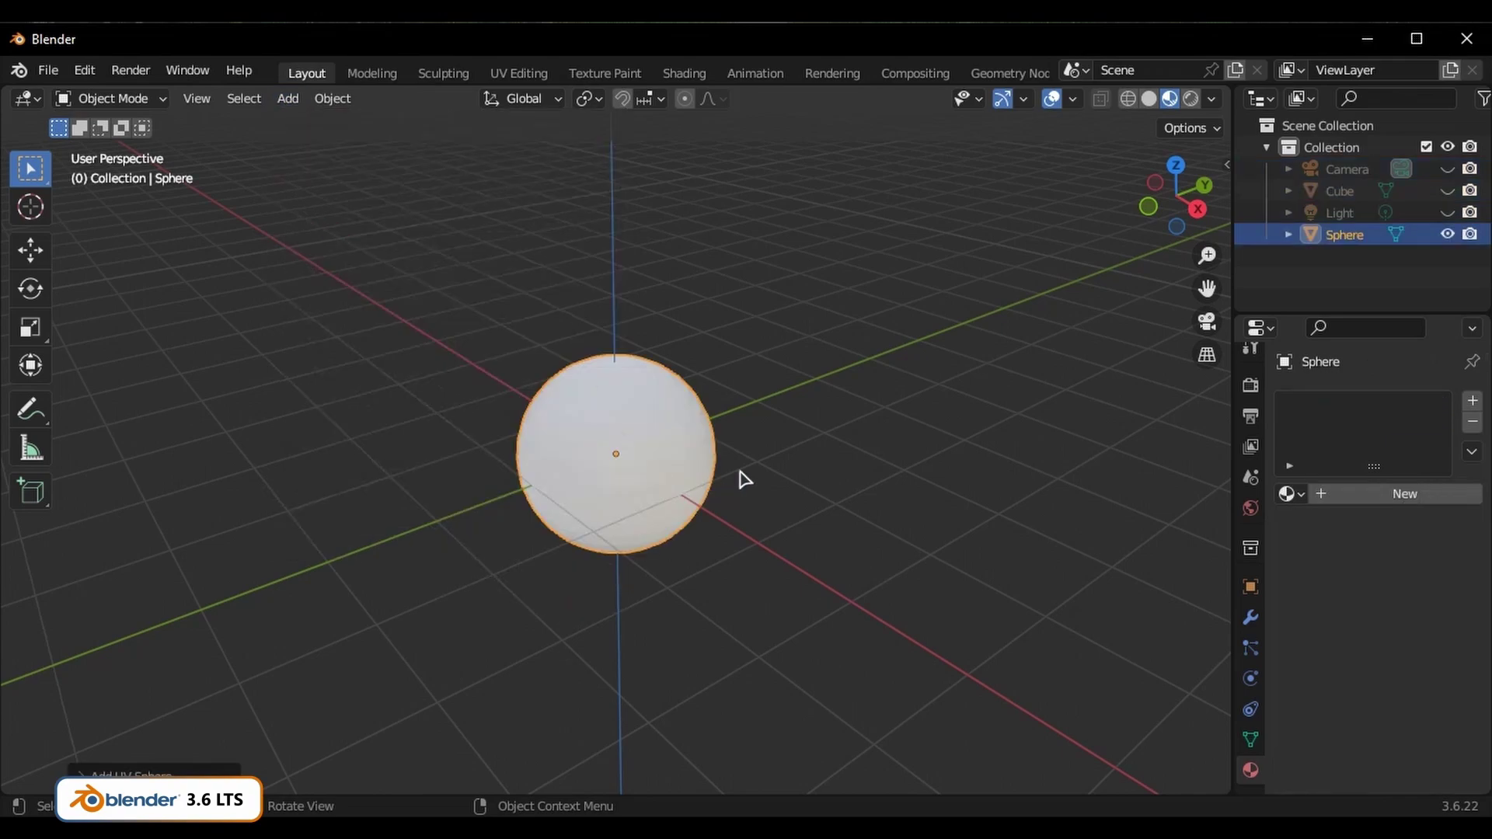
pyautogui.press('s')
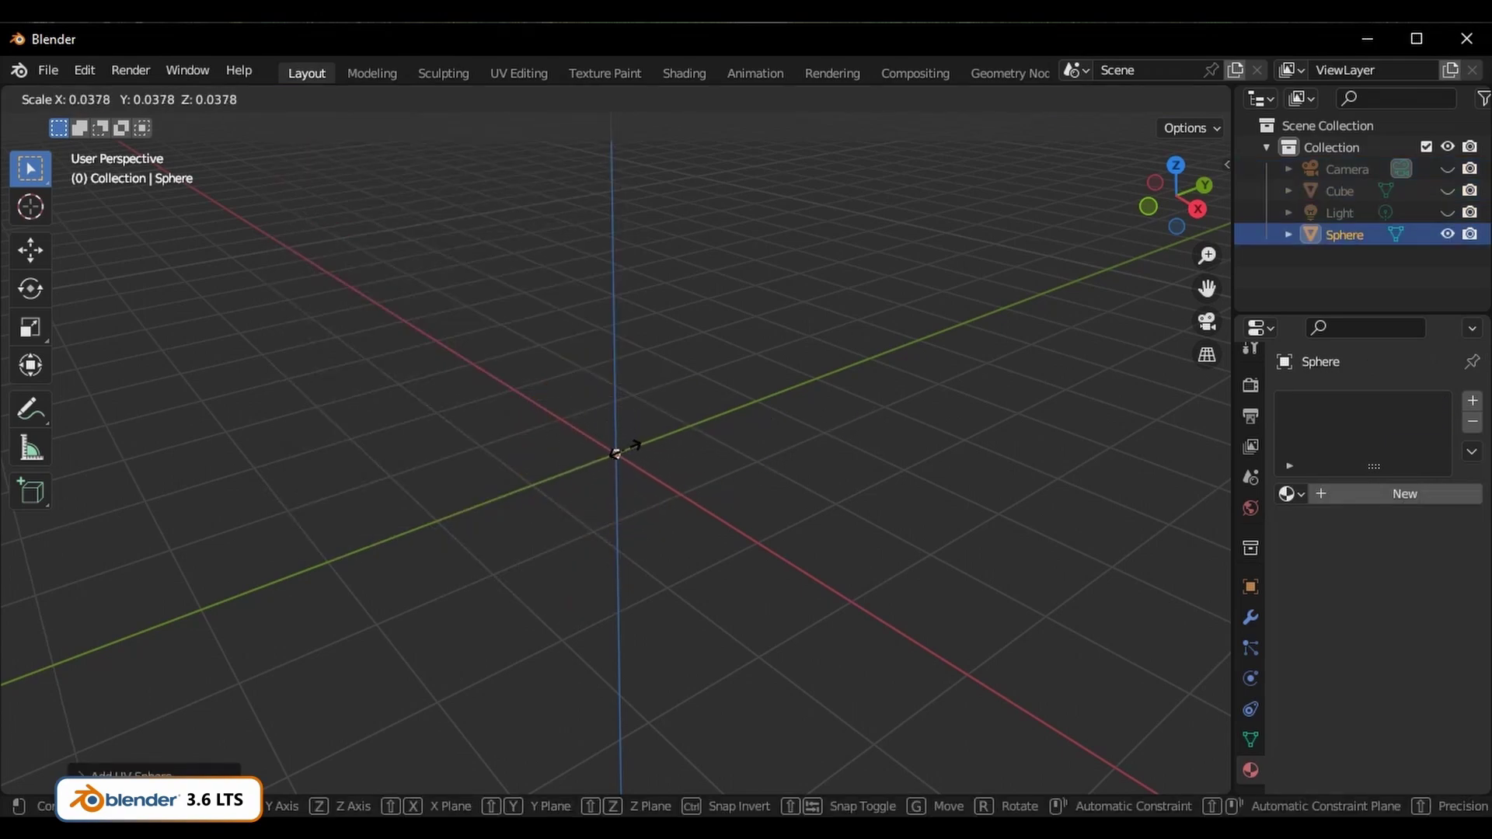
pyautogui.click(614, 453)
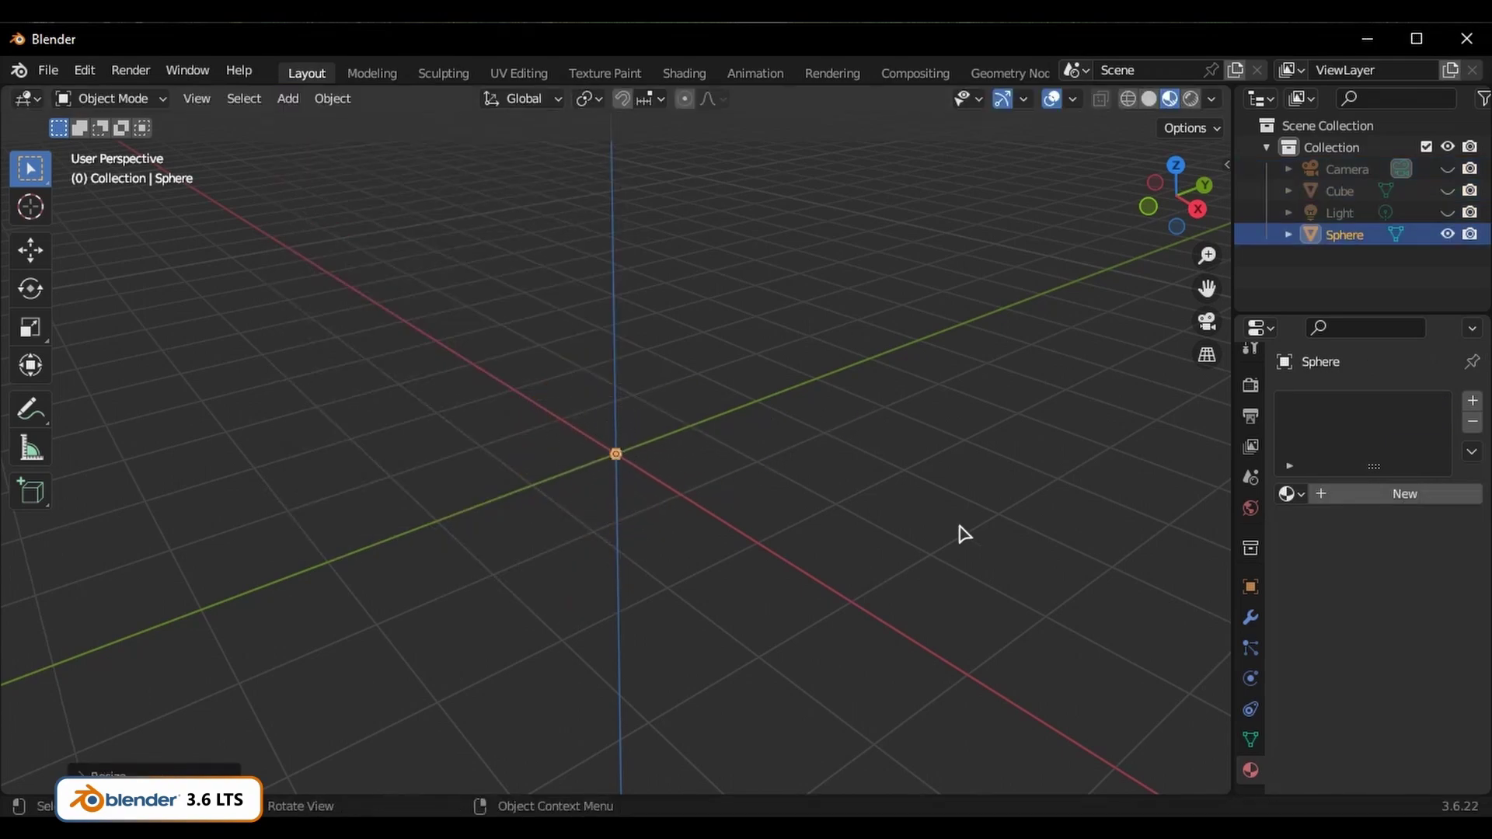
# Create a new material for the small sphere with a red base color, and deselect the sphere
pyautogui.click(1372, 498)
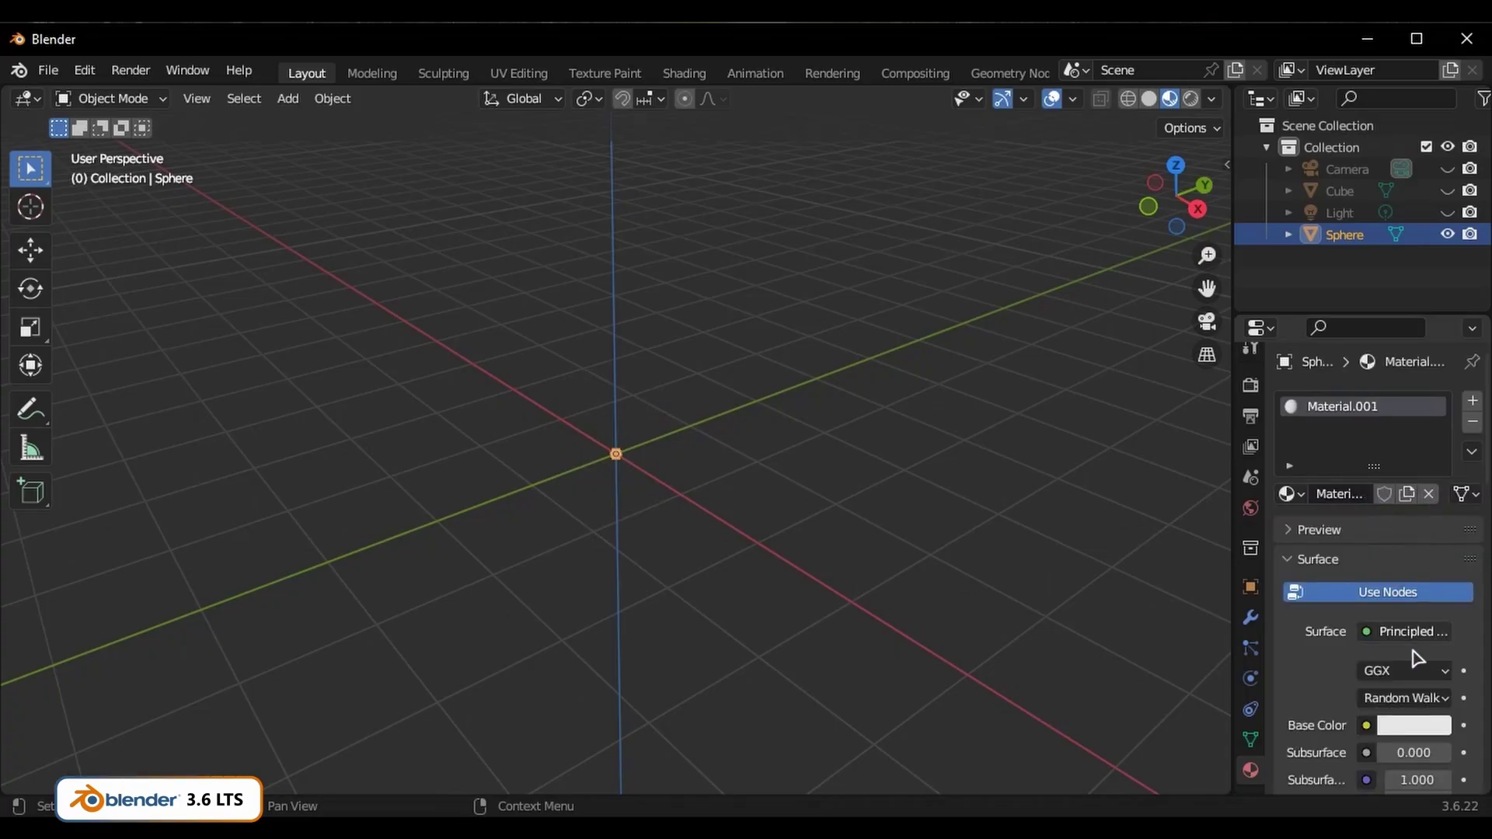
pyautogui.click(1414, 725)
pyautogui.click(1345, 562)
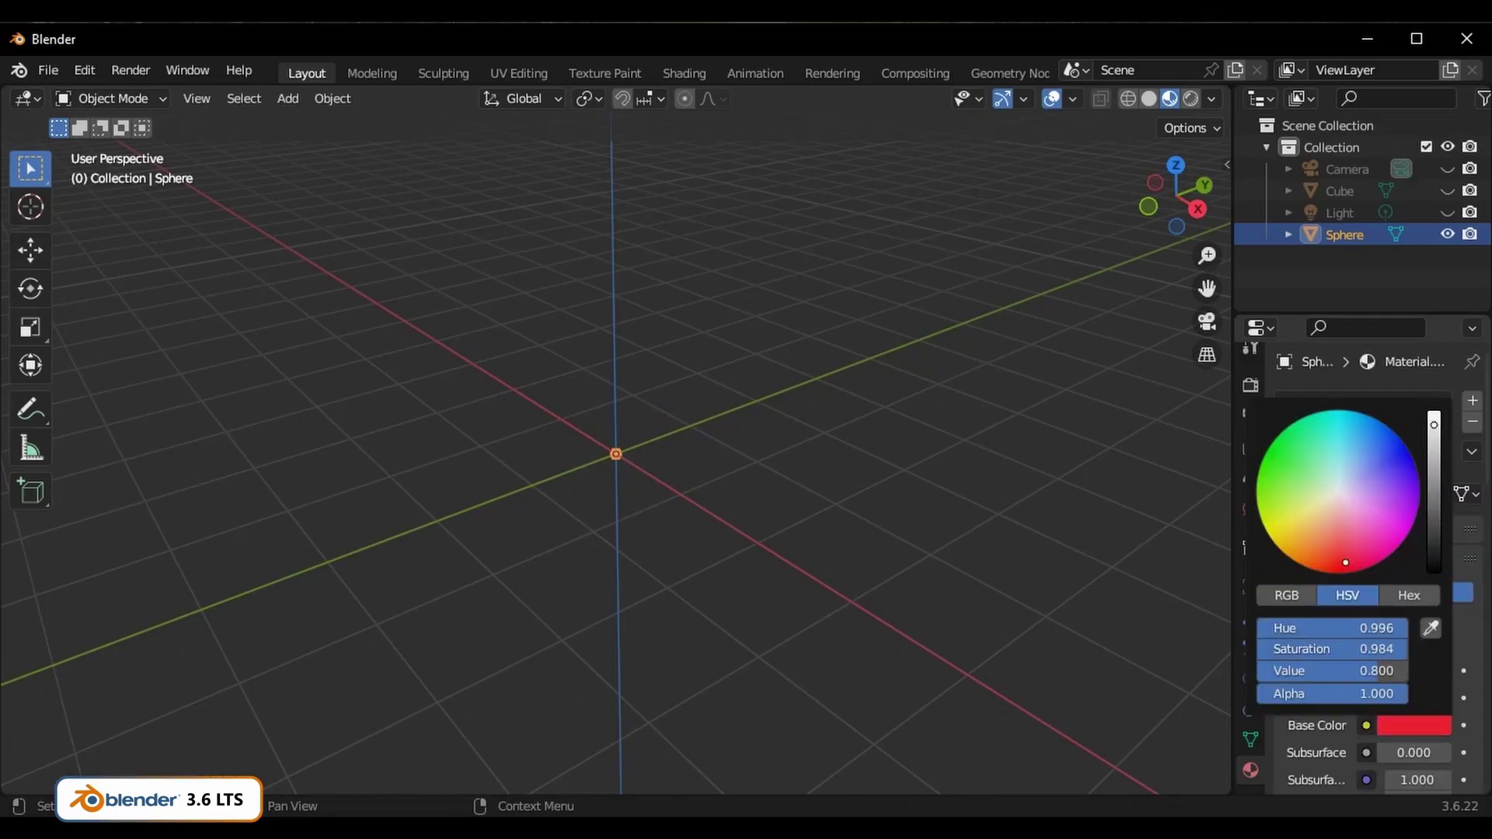
pyautogui.click(856, 536)
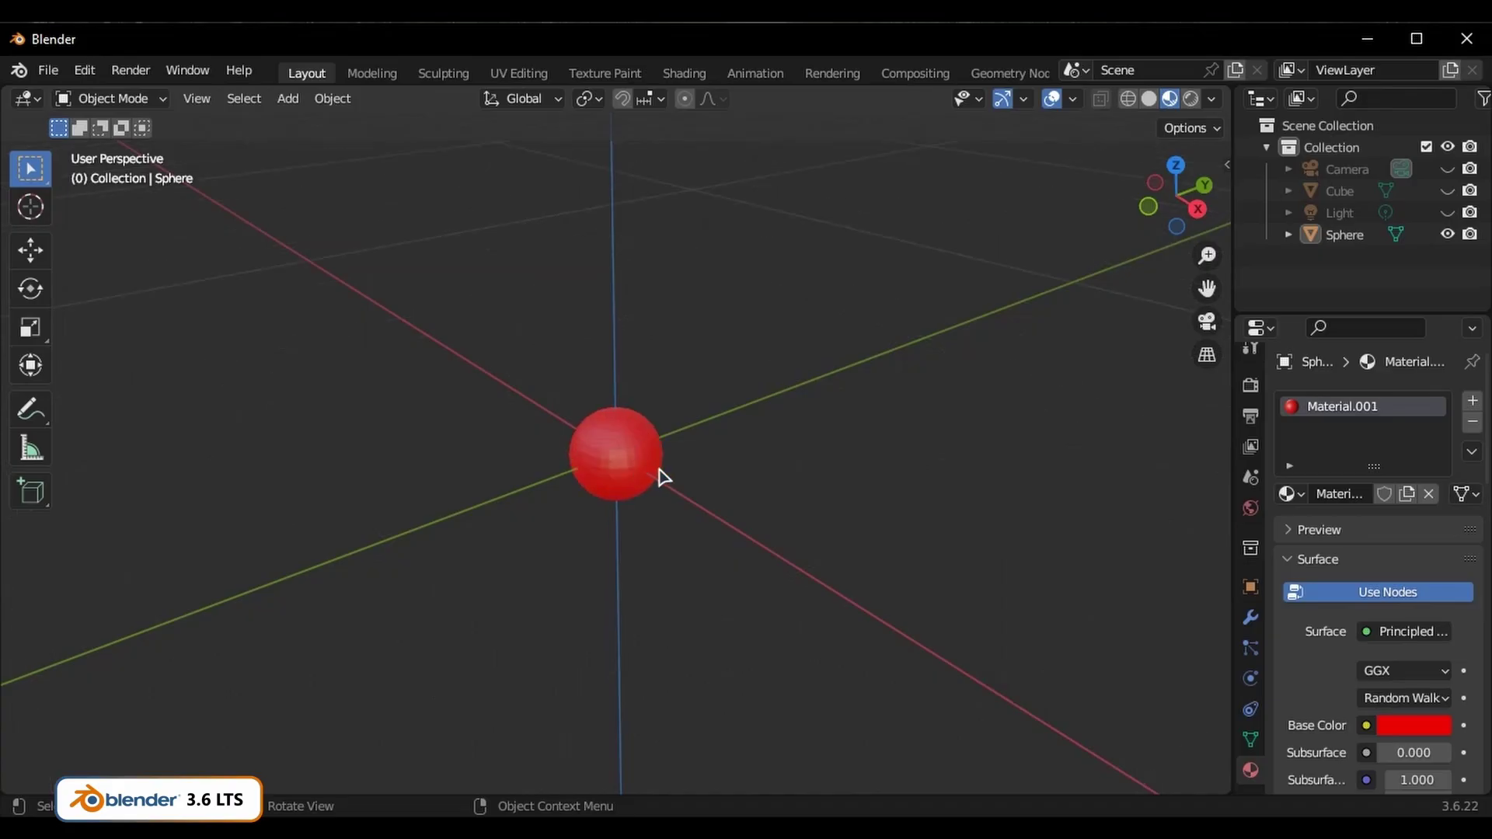
# Examine the red sphere marking the world origin and the three axes from several angles and distances
pyautogui.moveTo(573, 510); pyautogui.dragTo(734, 494, button='middle')
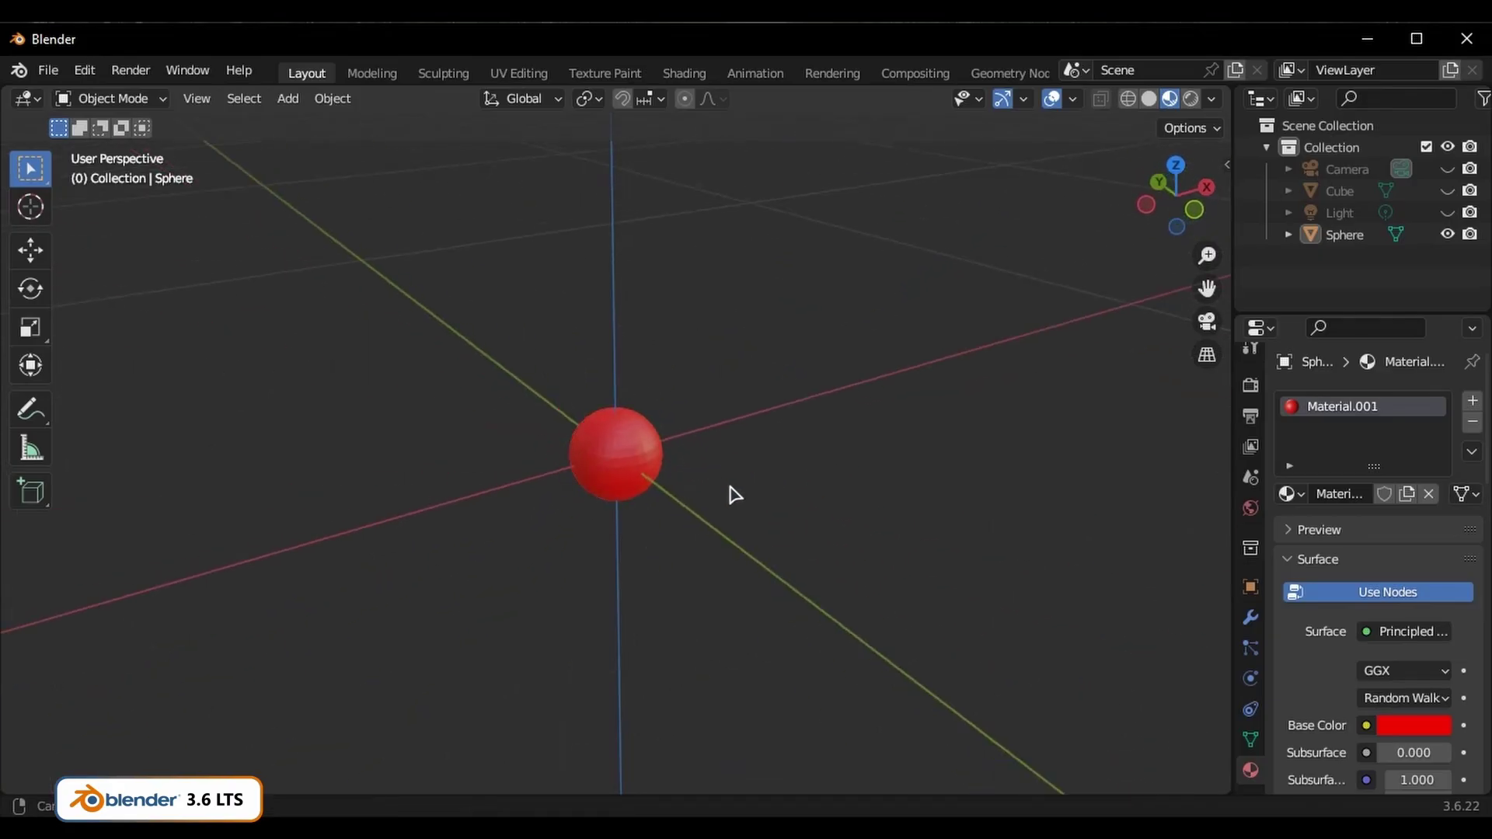
pyautogui.moveTo(572, 520); pyautogui.dragTo(739, 536, button='middle')
pyautogui.moveTo(589, 453); pyautogui.dragTo(673, 487, button='middle')
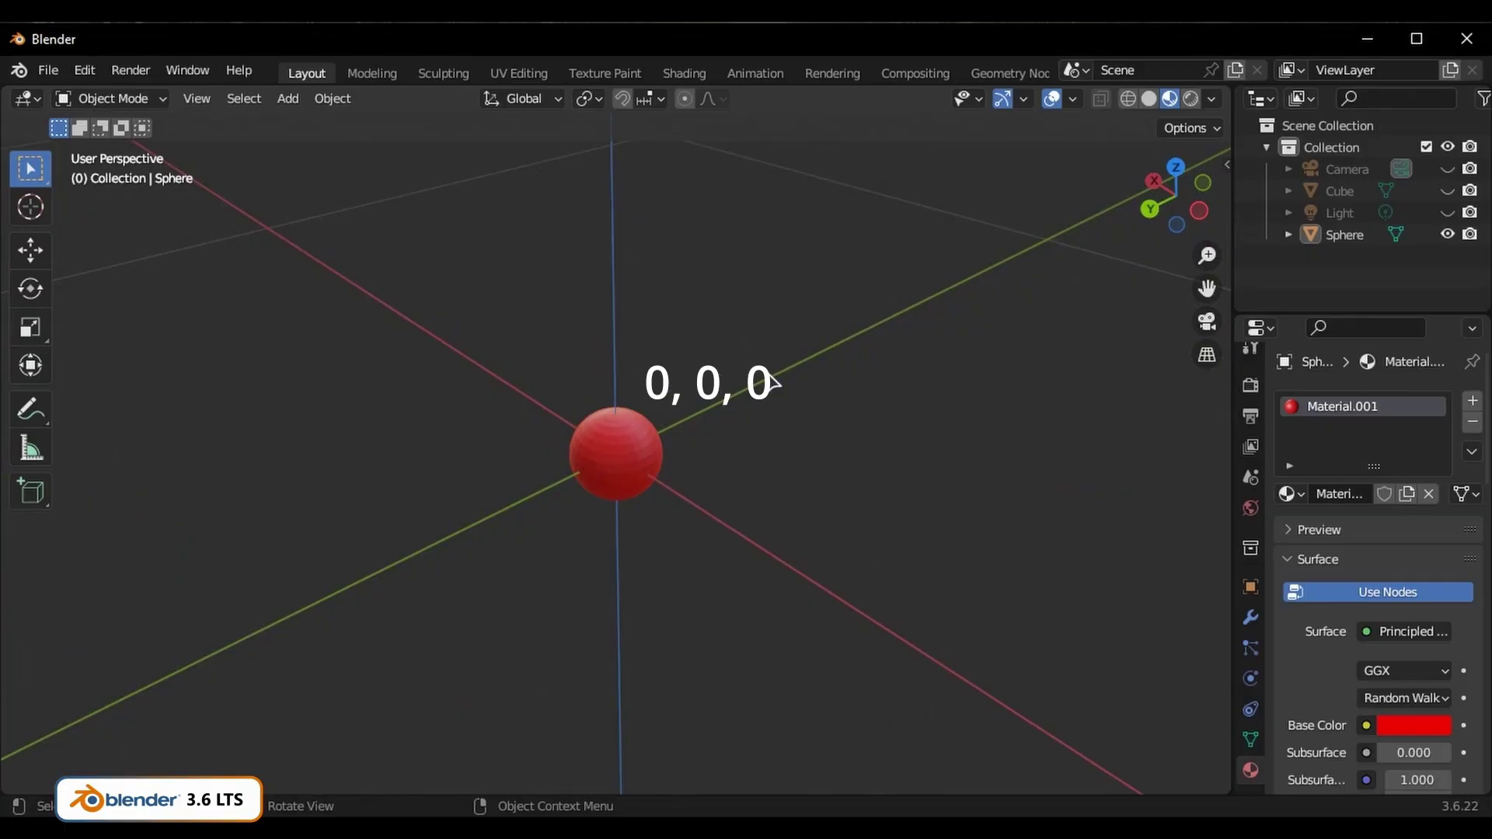
pyautogui.scroll(-12, 700, 509)
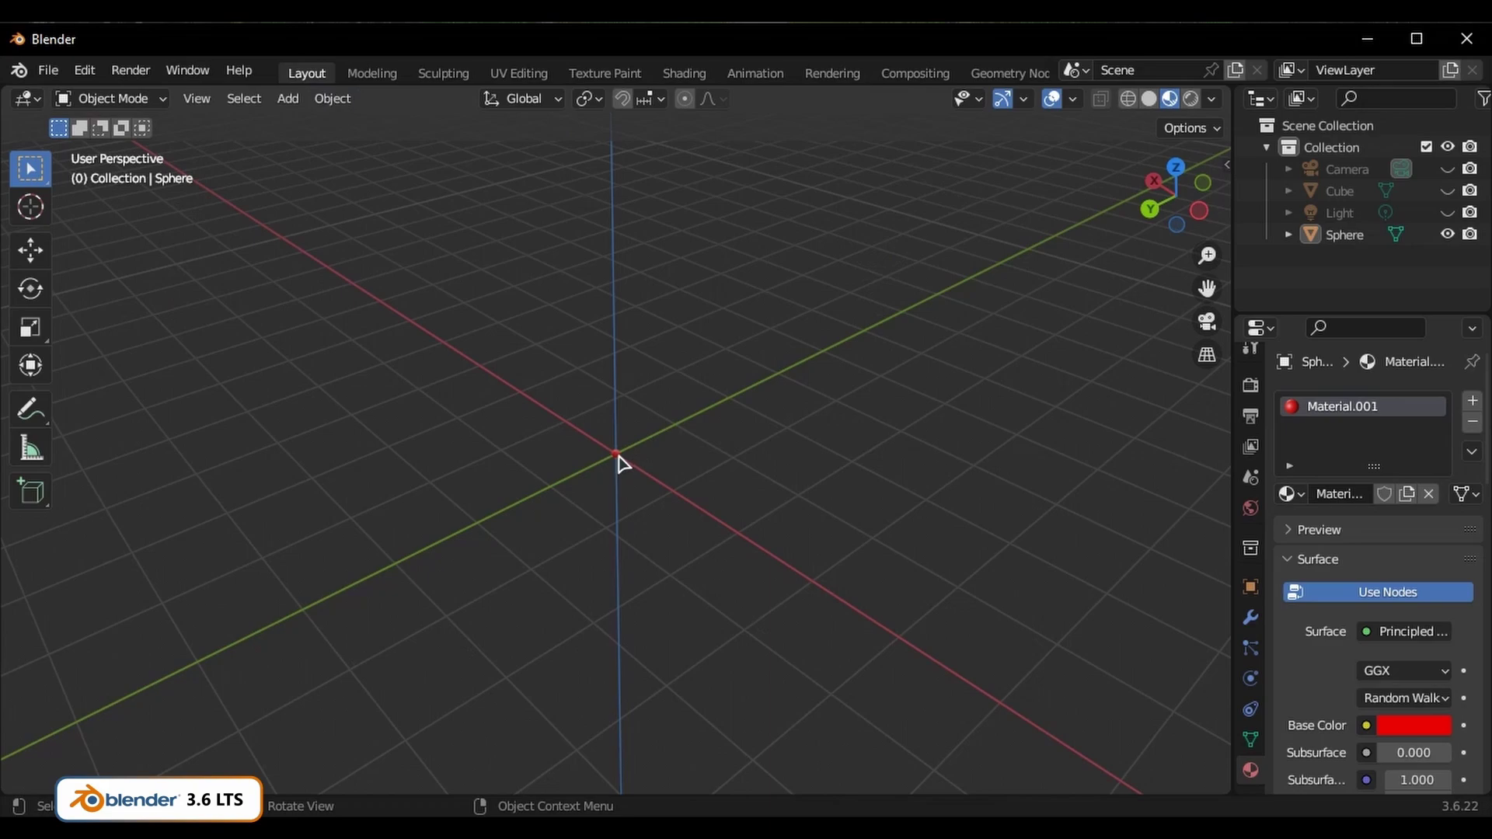
pyautogui.moveTo(636, 523); pyautogui.dragTo(780, 549, button='middle')
pyautogui.moveTo(633, 483); pyautogui.dragTo(631, 519, button='middle')
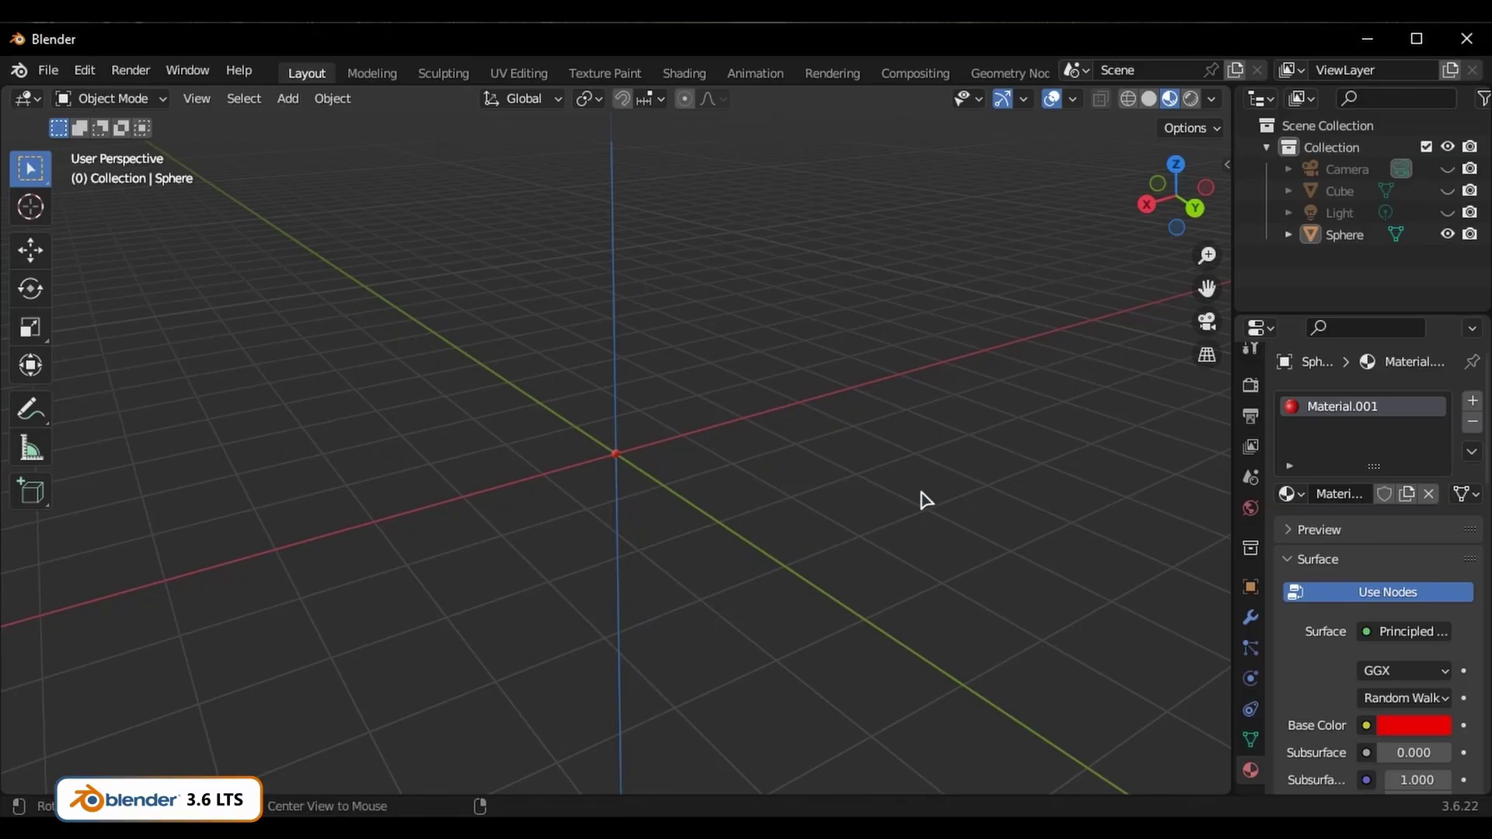
pyautogui.moveTo(919, 500); pyautogui.dragTo(676, 533, button='middle')
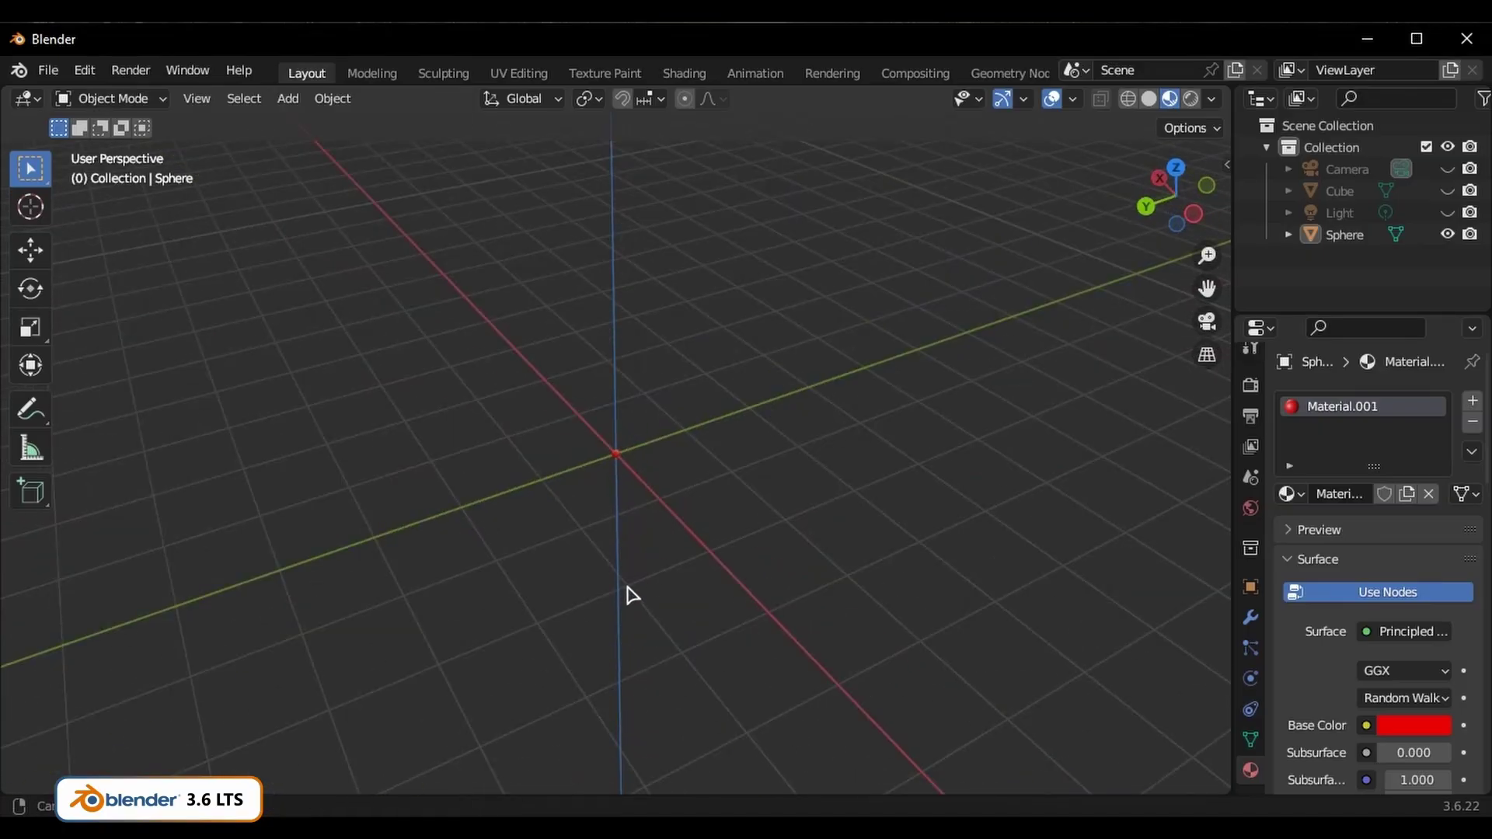
pyautogui.moveTo(629, 593); pyautogui.dragTo(697, 557, button='middle')
pyautogui.scroll(4, 649, 506)
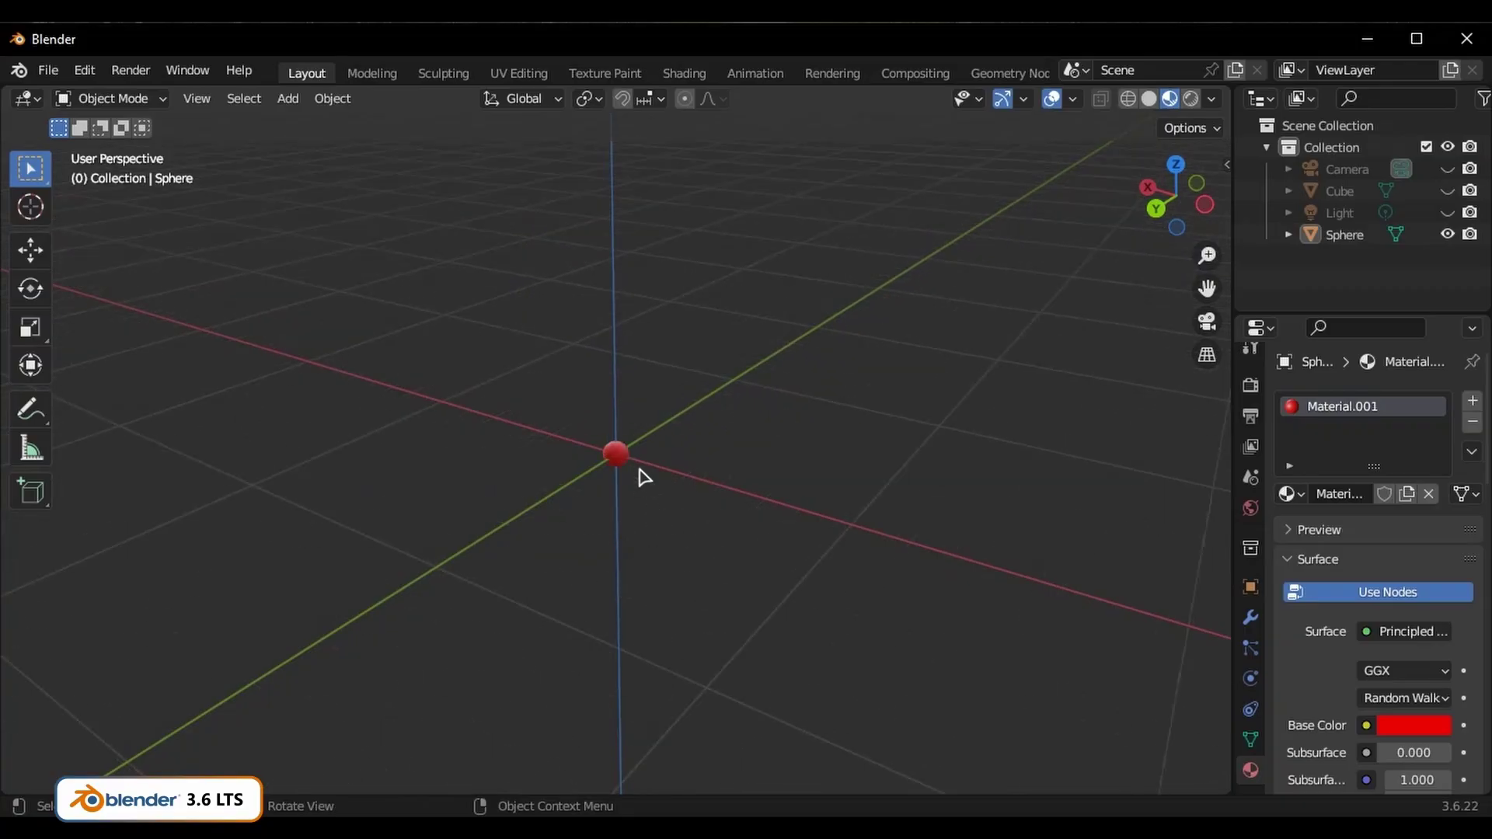
pyautogui.scroll(-5, 894, 327)
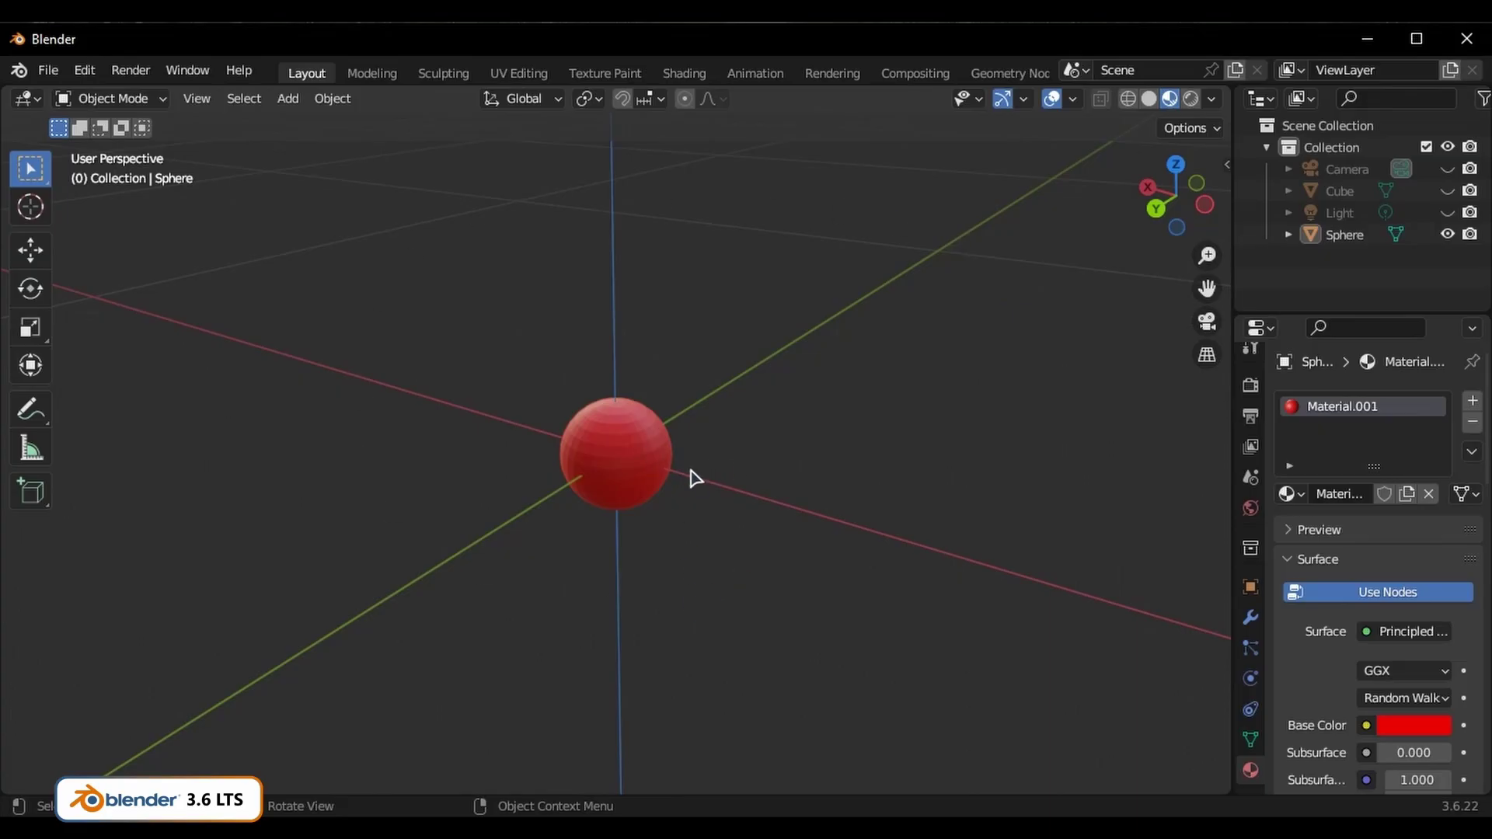
pyautogui.scroll(-4, 691, 477)
pyautogui.scroll(-5, 691, 479)
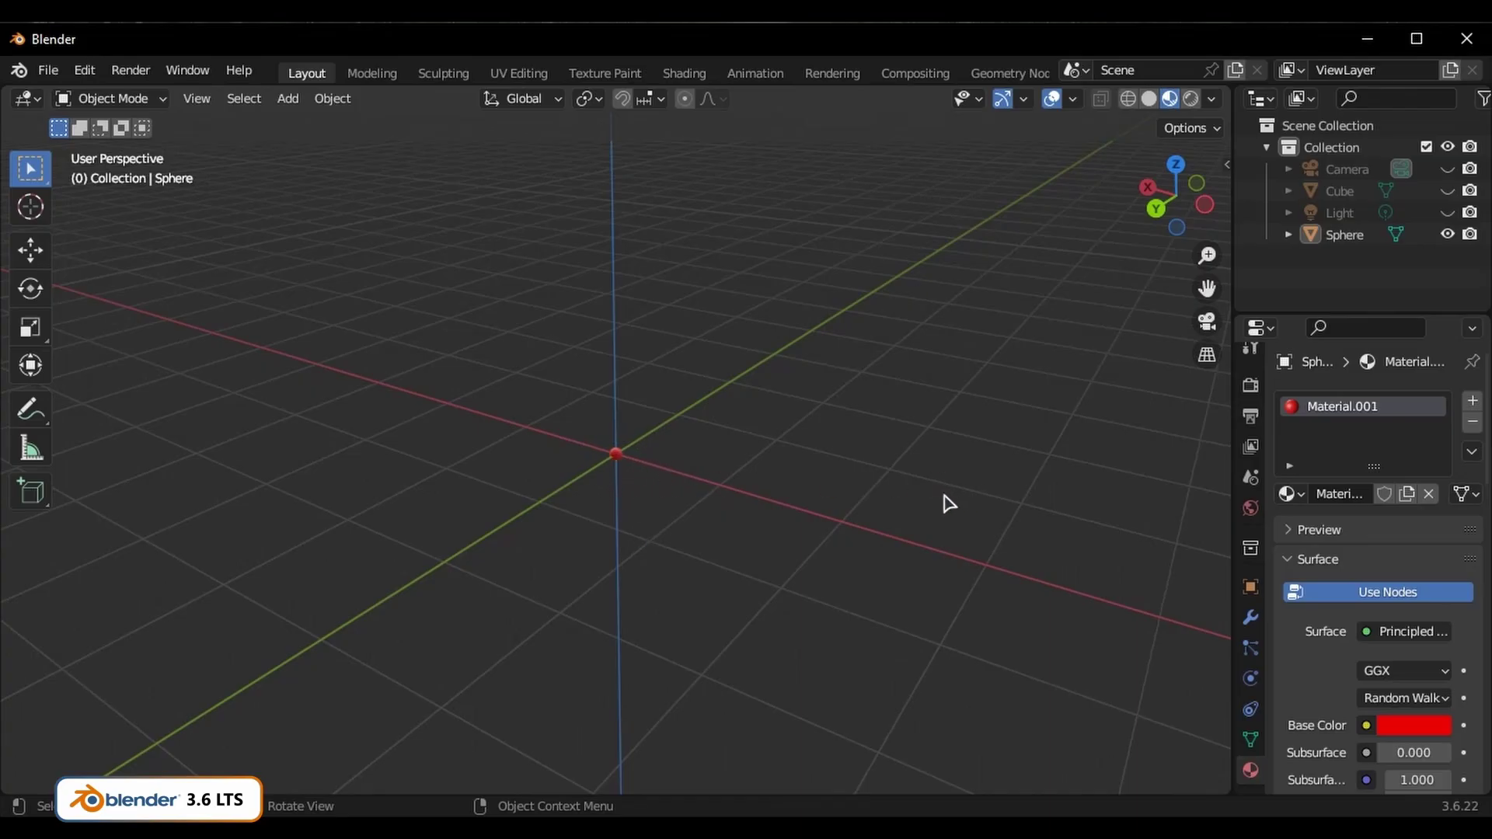
# Reopen the CheatSheets sidebar and collapse its 3D Cursor, Viewport and Object Origin sections
pyautogui.press('n')
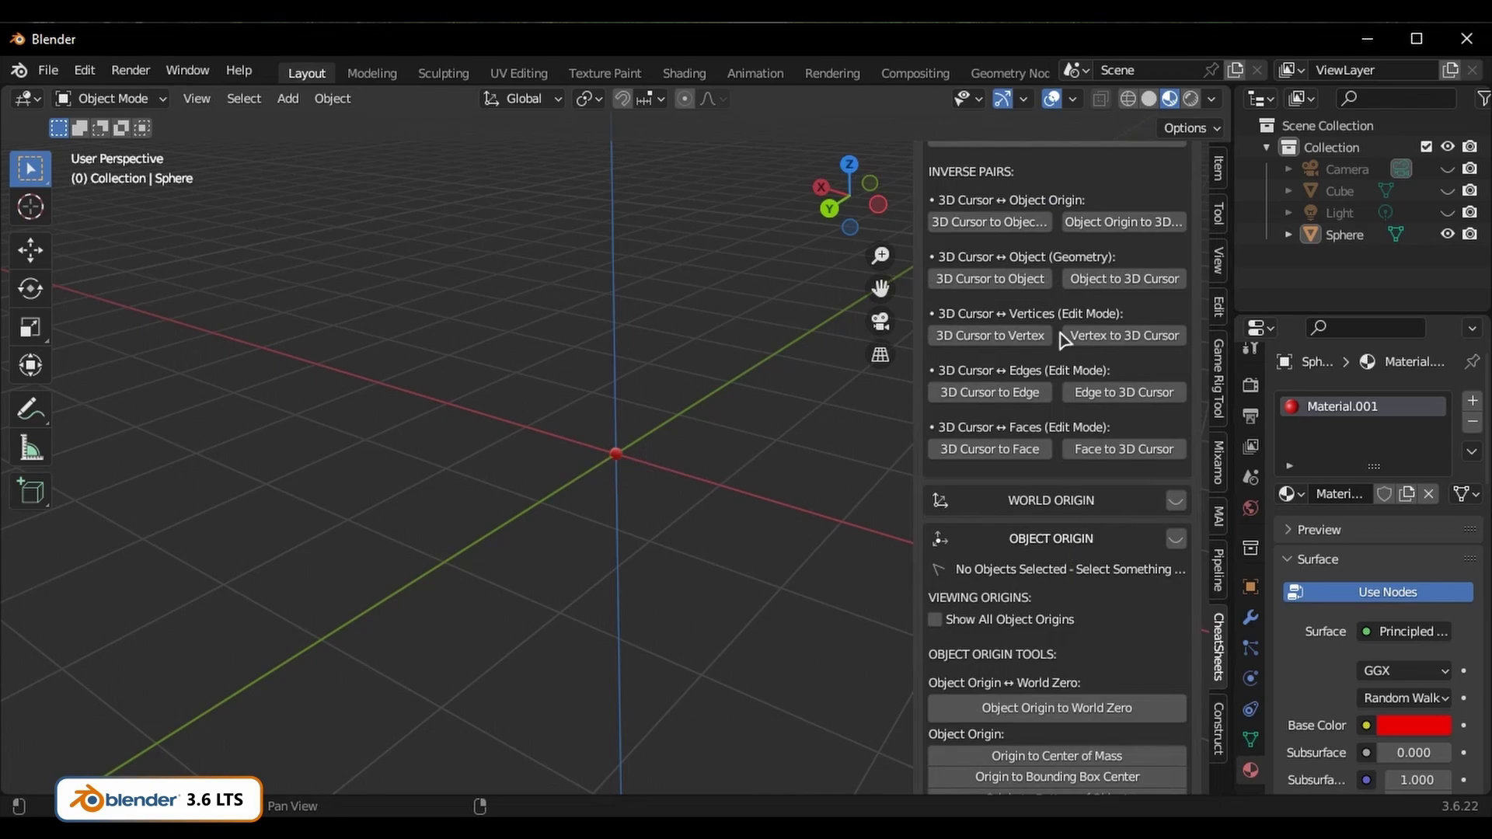
pyautogui.scroll(5, 1063, 363)
pyautogui.scroll(3, 1055, 311)
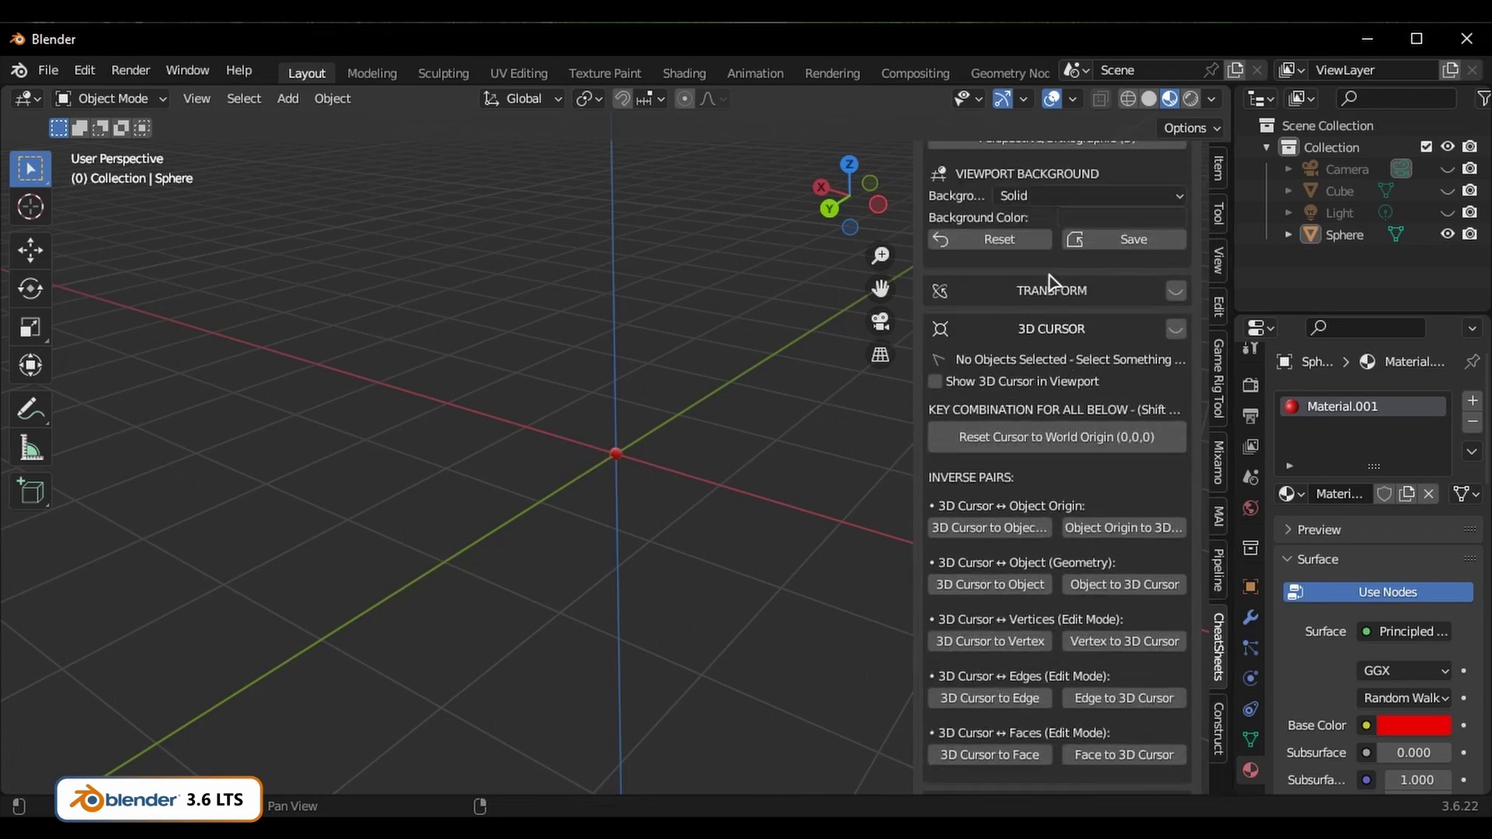
pyautogui.click(1049, 333)
pyautogui.scroll(4, 1063, 256)
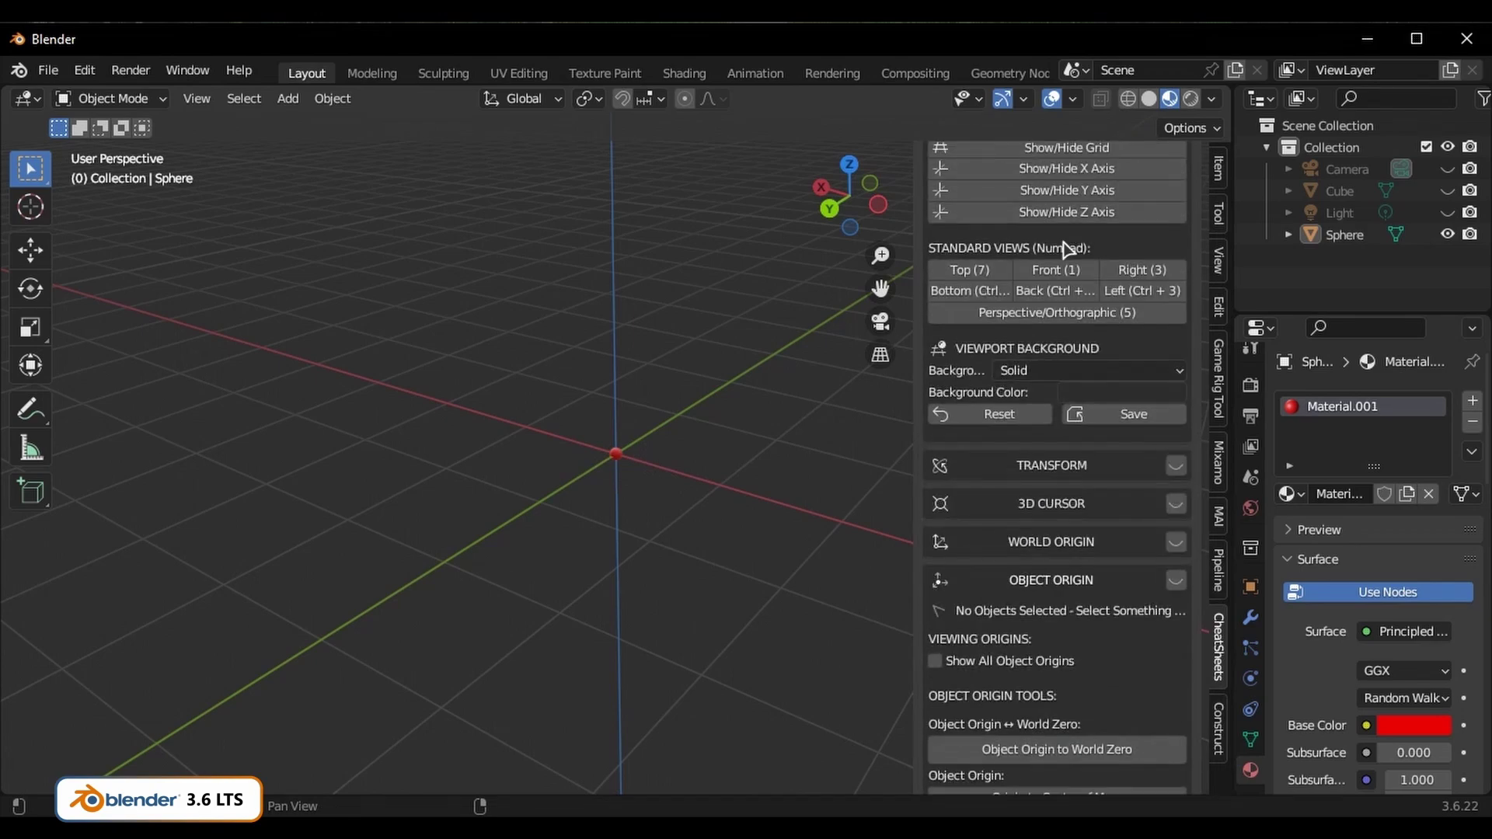
pyautogui.scroll(12, 1063, 256)
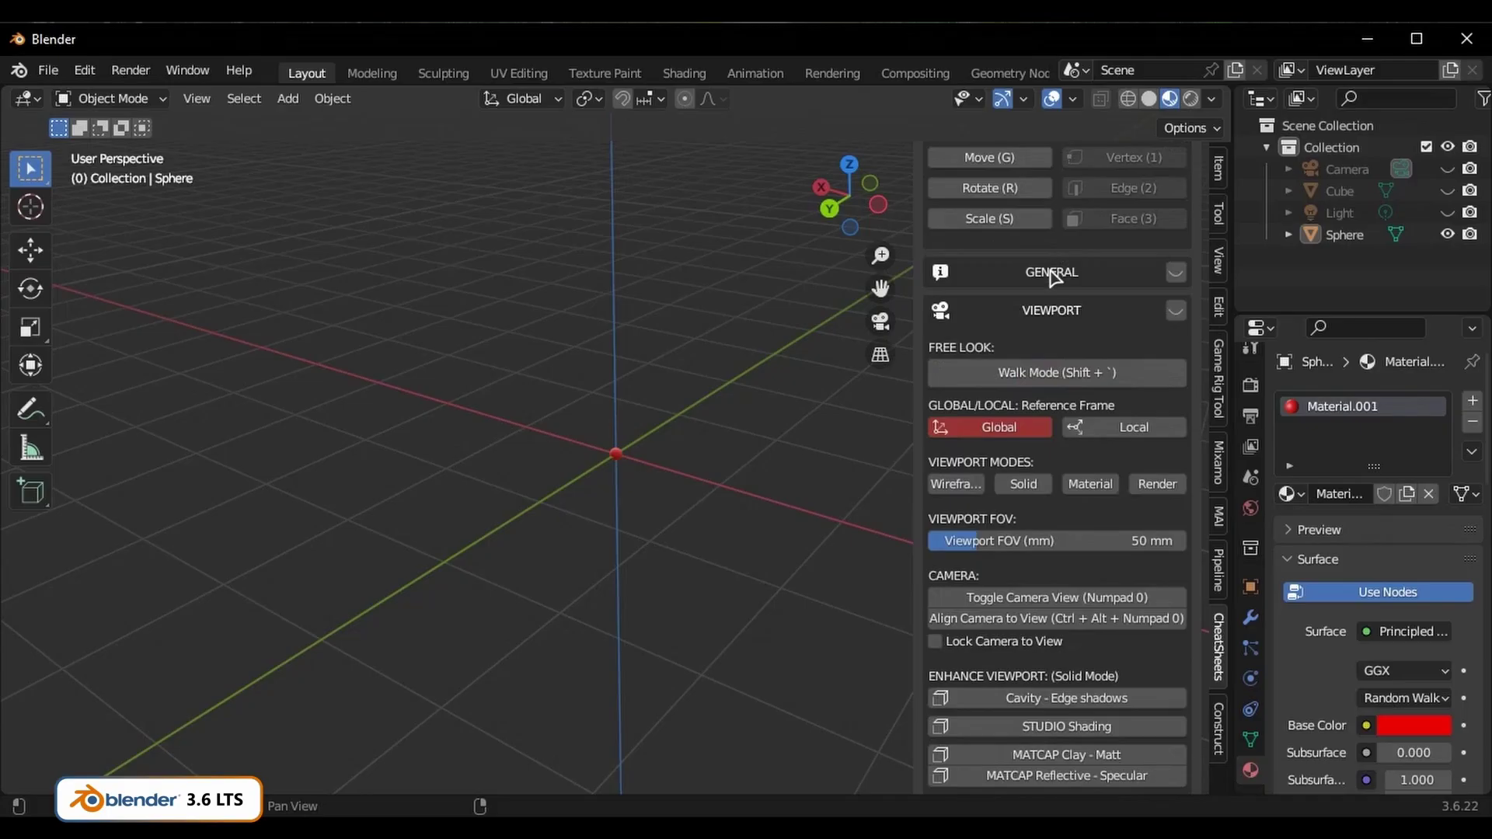
pyautogui.click(1052, 310)
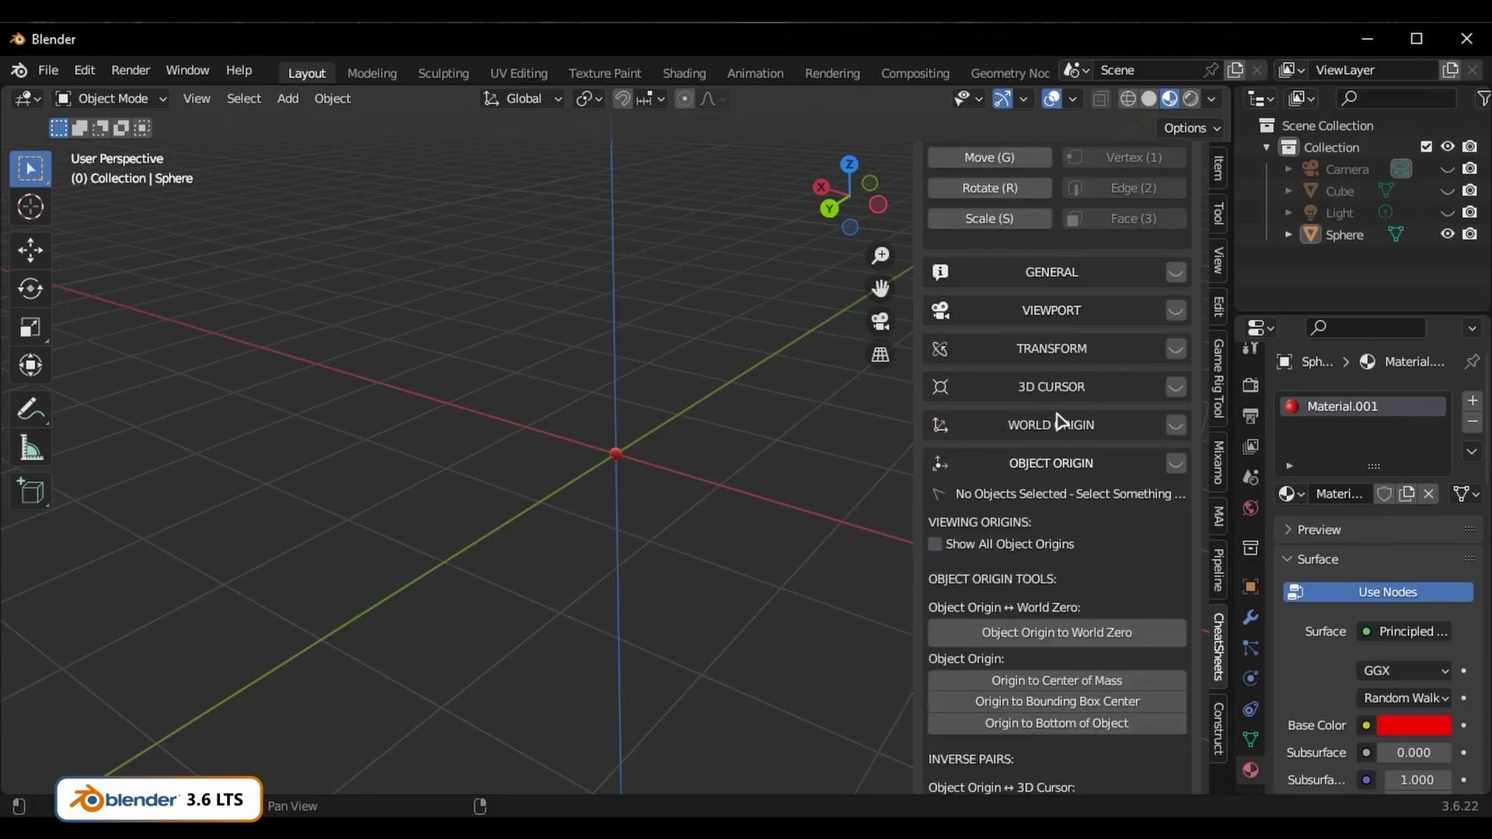
pyautogui.click(1053, 463)
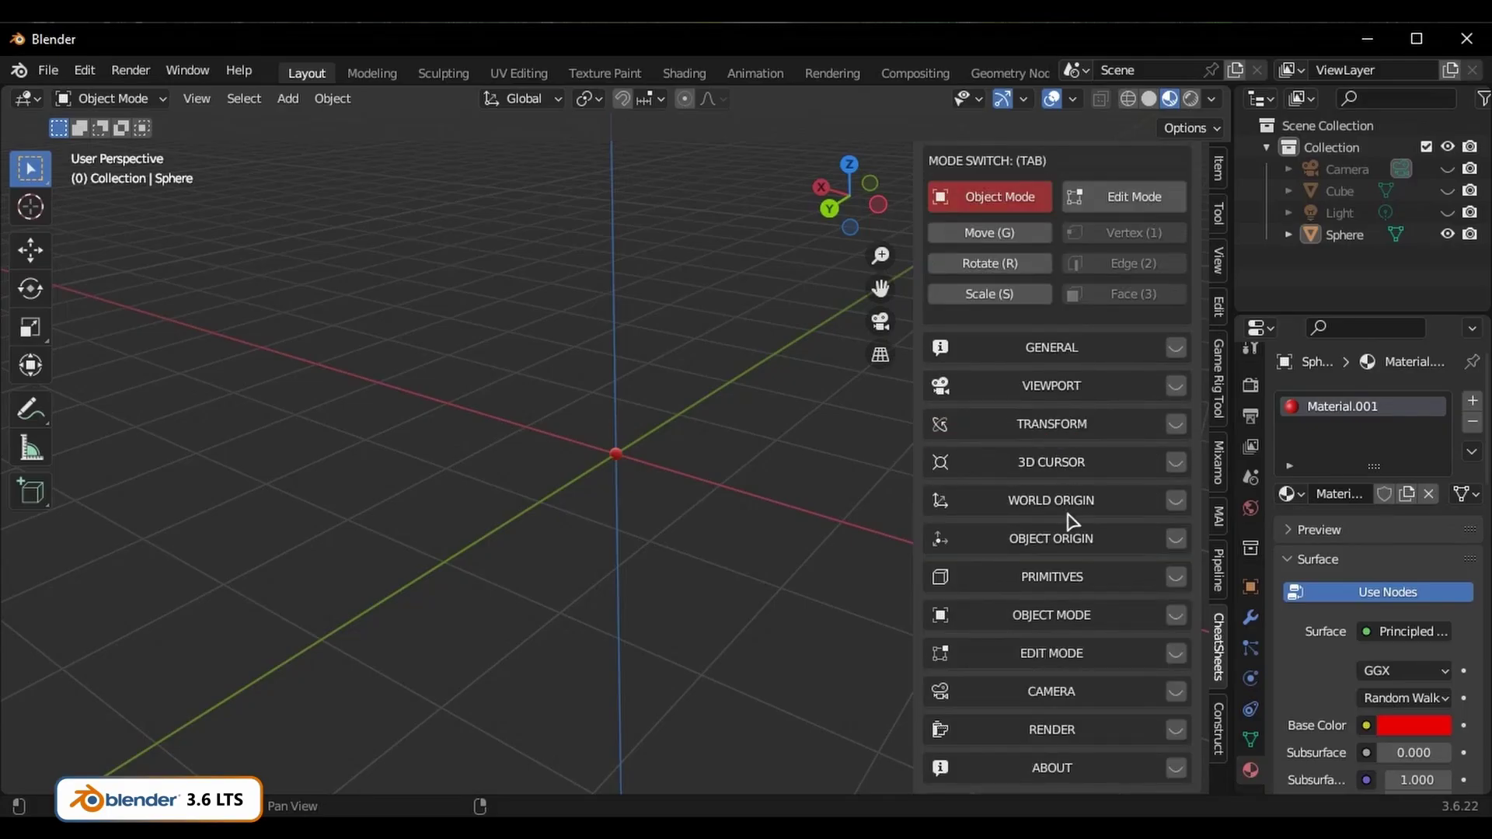
# Expand the World Origin section and show the 3D cursor in the viewport, placed away from the world origin
pyautogui.click(1079, 504)
pyautogui.scroll(-2, 1086, 513)
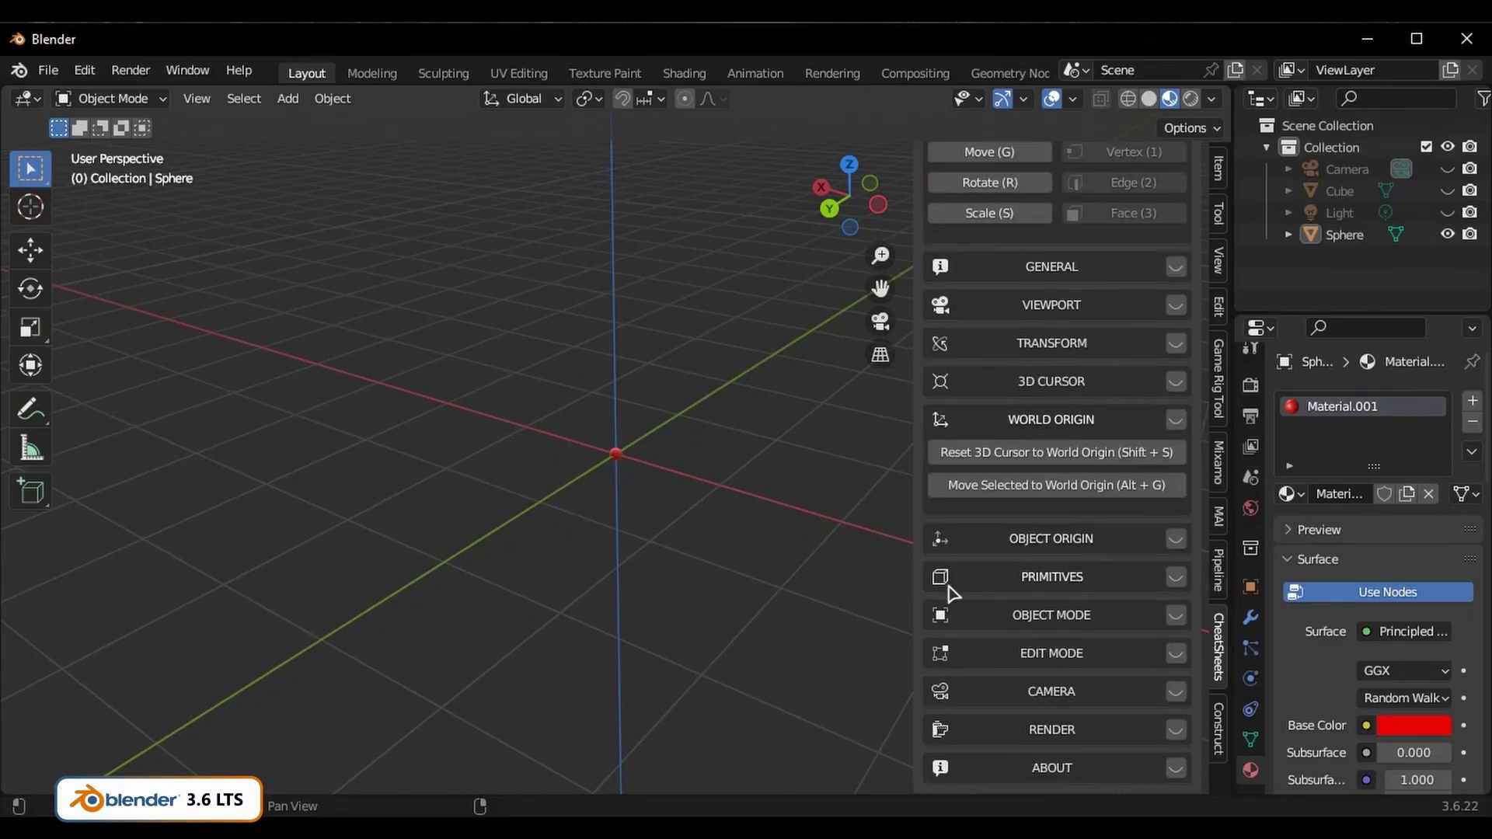
pyautogui.click(1051, 381)
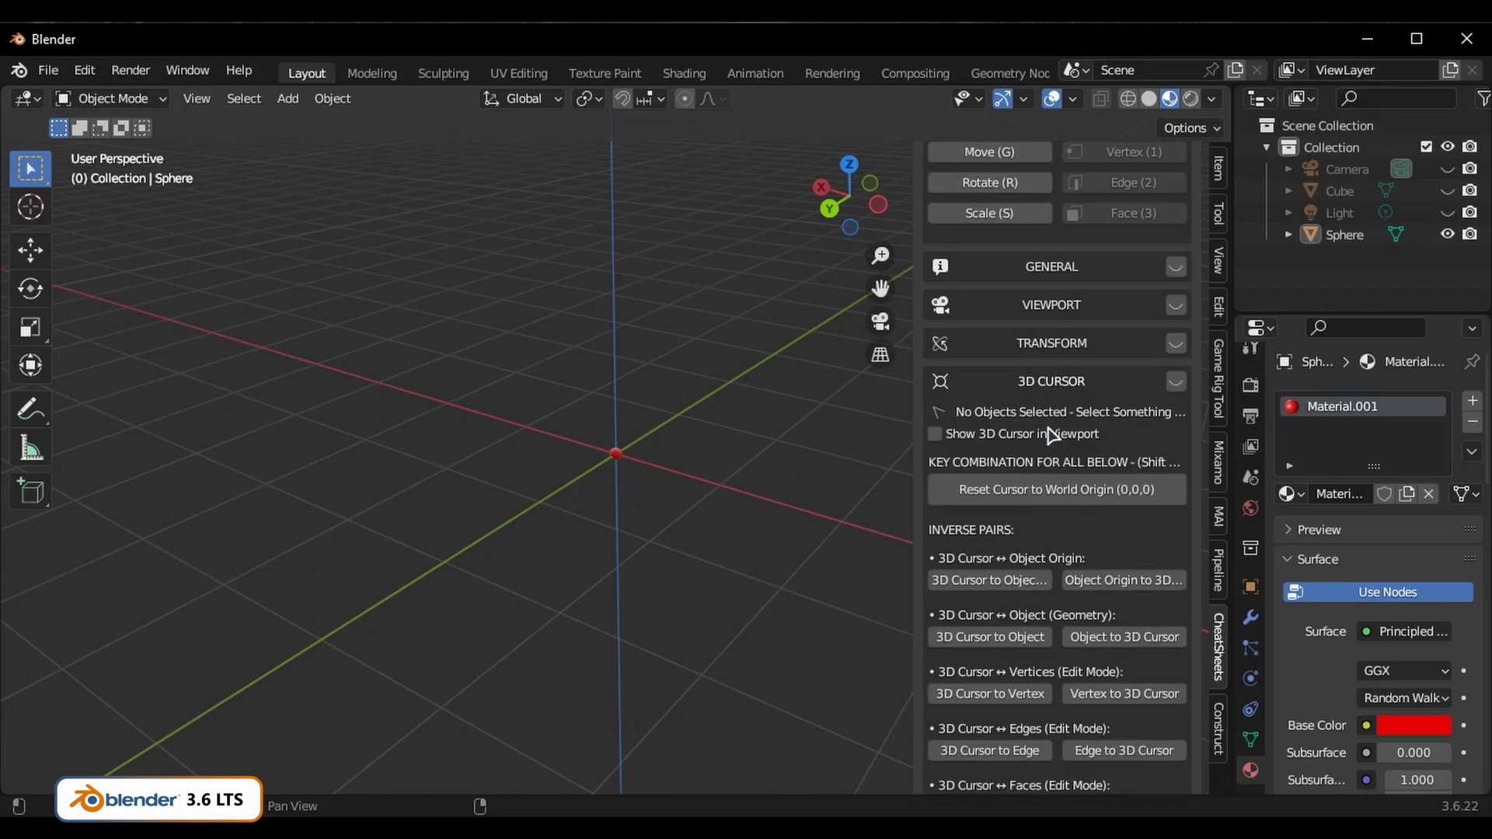
pyautogui.click(936, 434)
pyautogui.click(1065, 386)
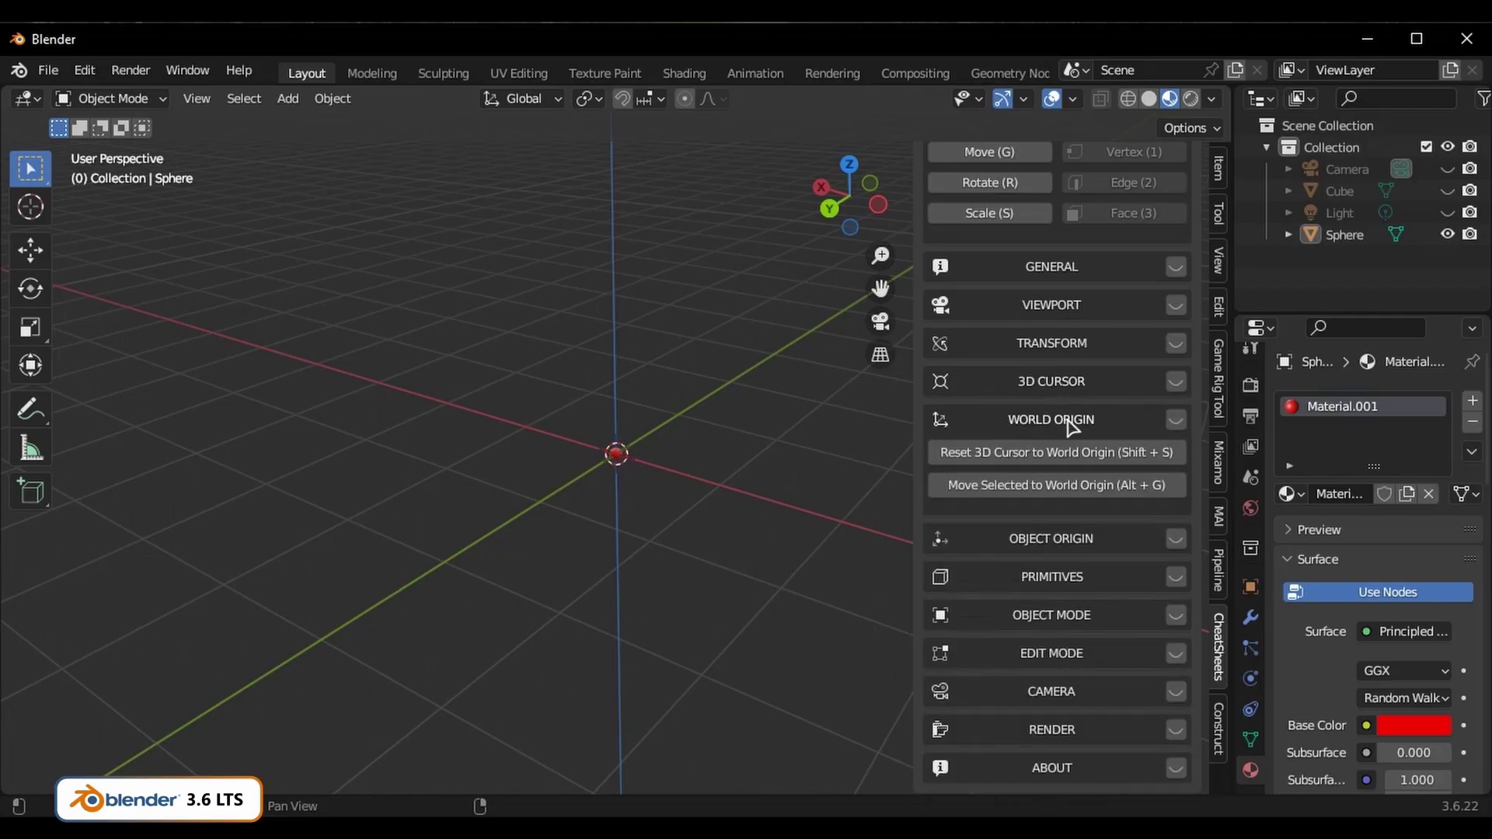
pyautogui.keyDown('shift'); pyautogui.rightClick(240, 409); pyautogui.keyUp('shift')
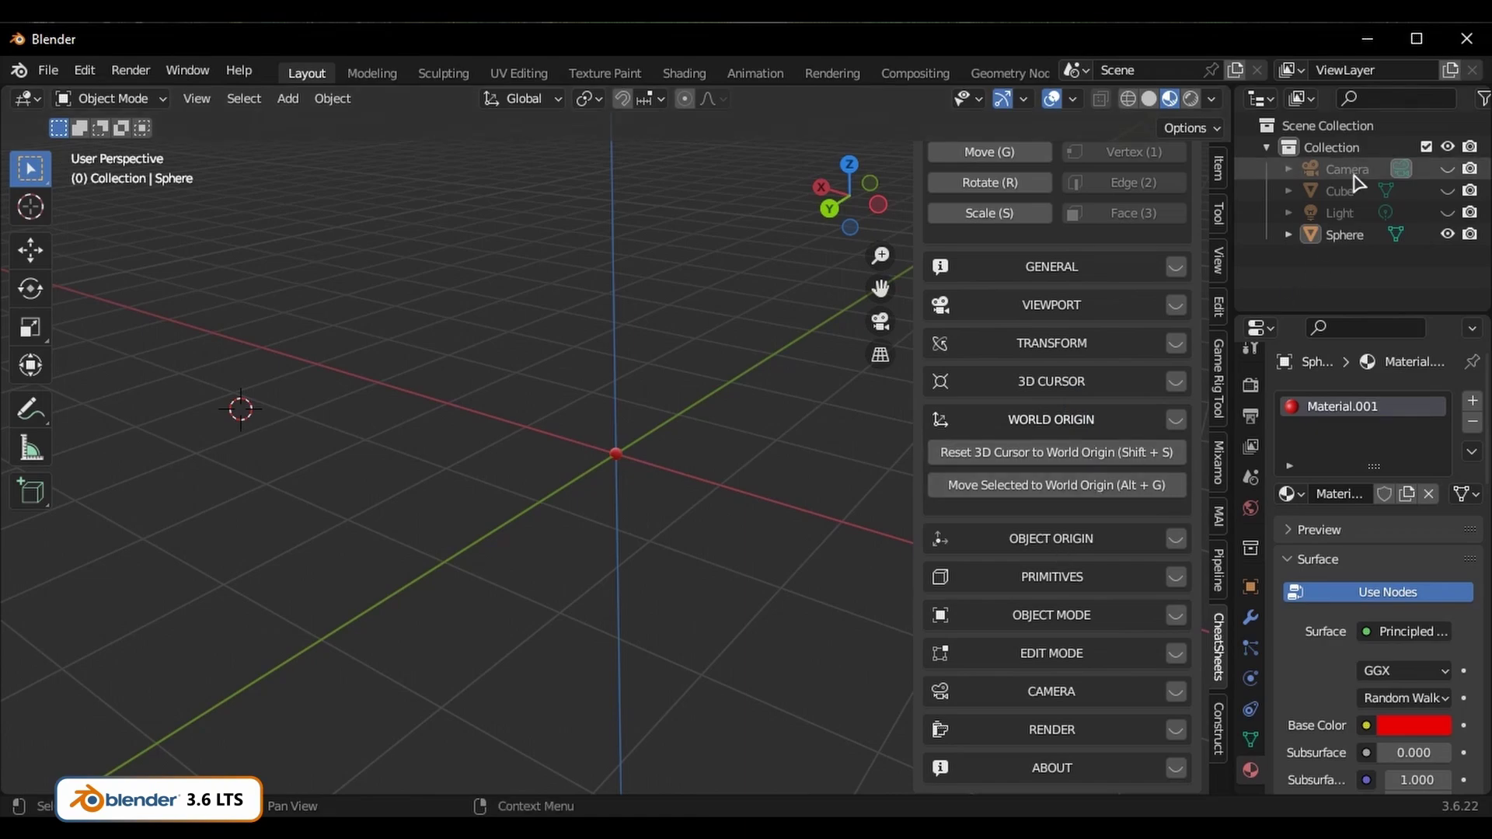
# Unhide the cube and move it freely about 7.2 m away from the world origin
pyautogui.click(1449, 191)
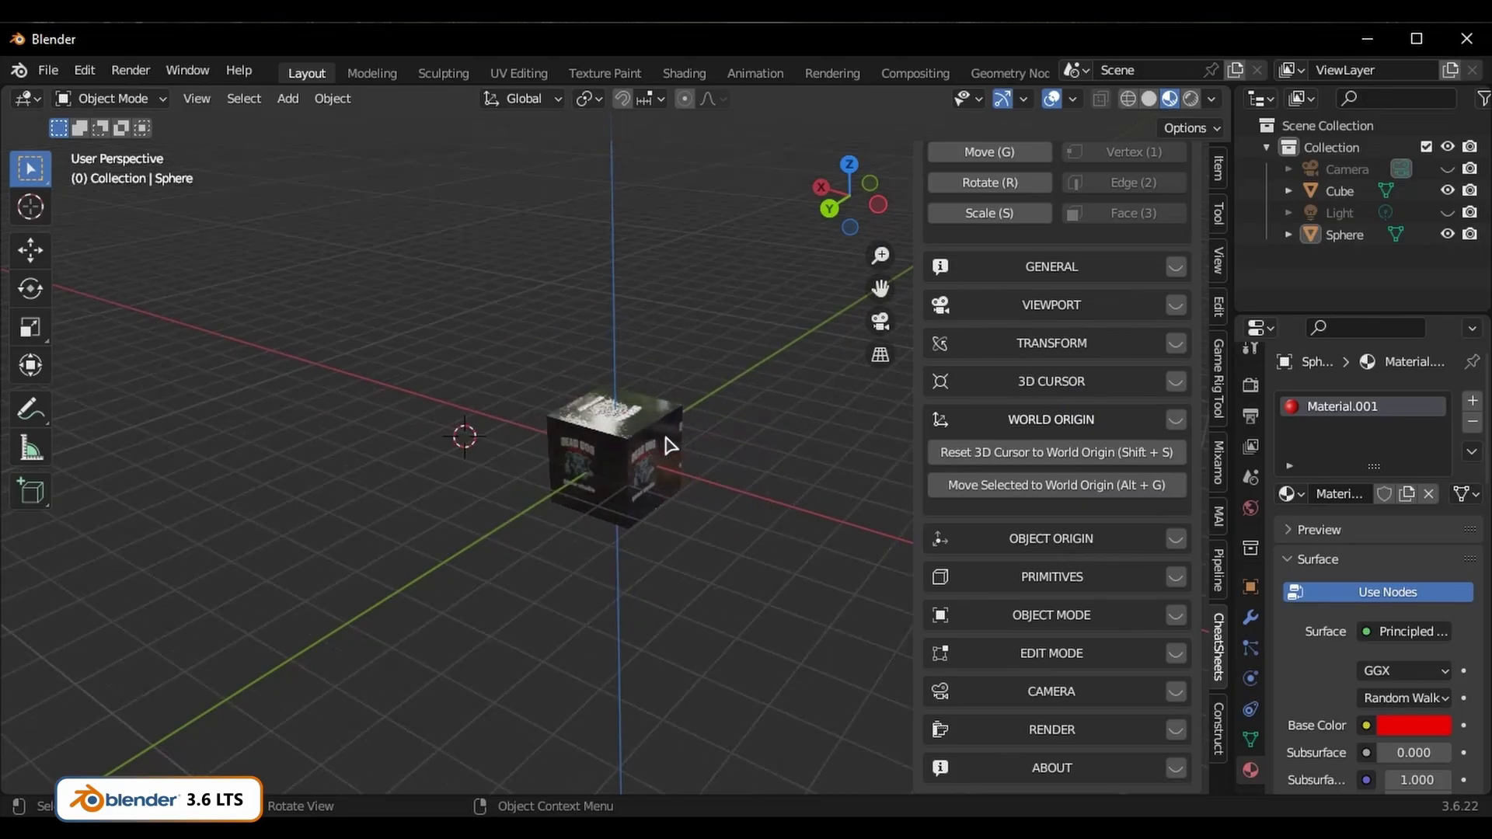
pyautogui.scroll(-2, 670, 446)
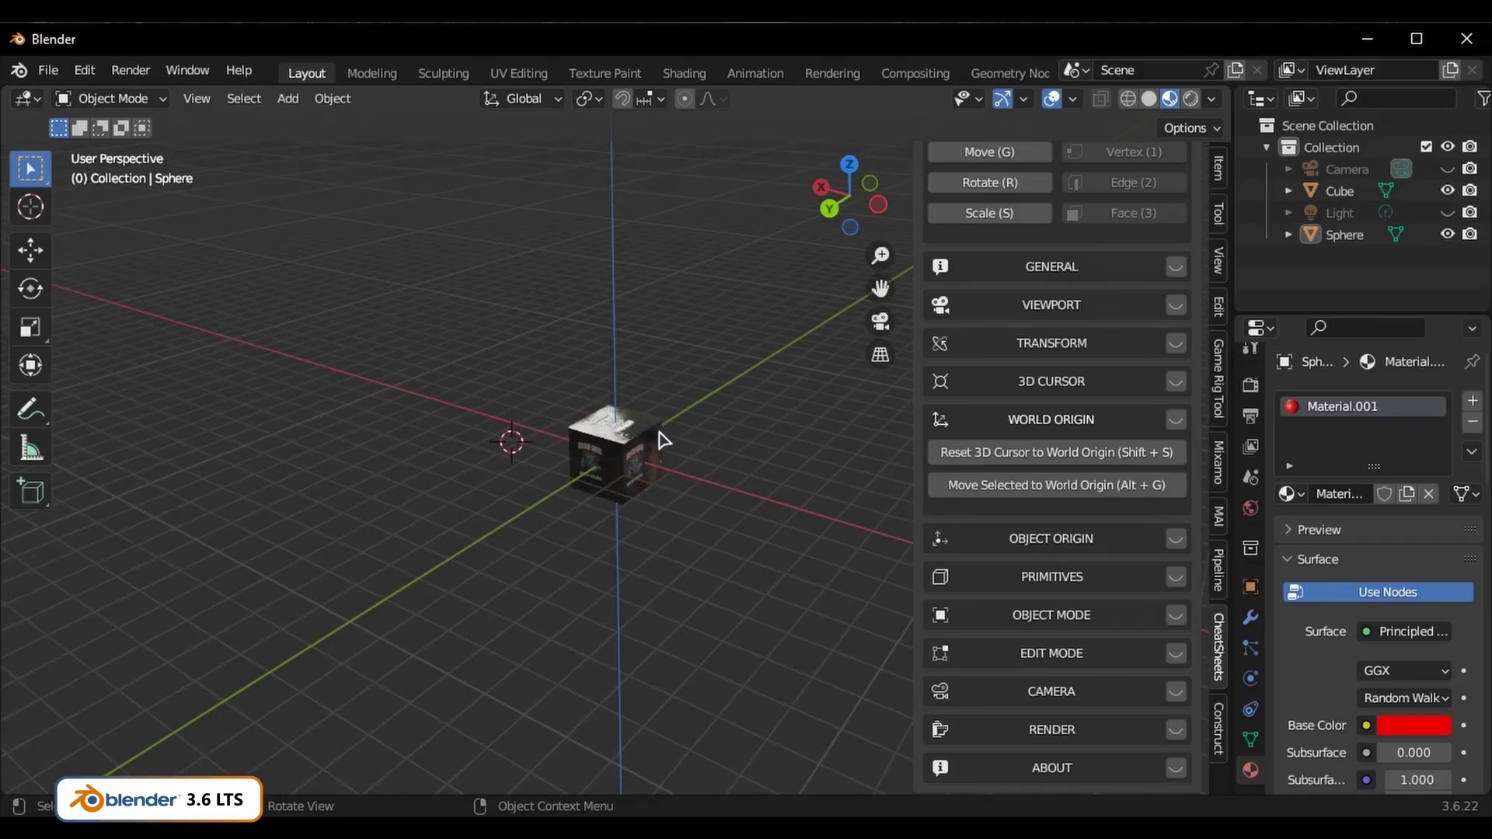
pyautogui.click(655, 442)
pyautogui.press('g')
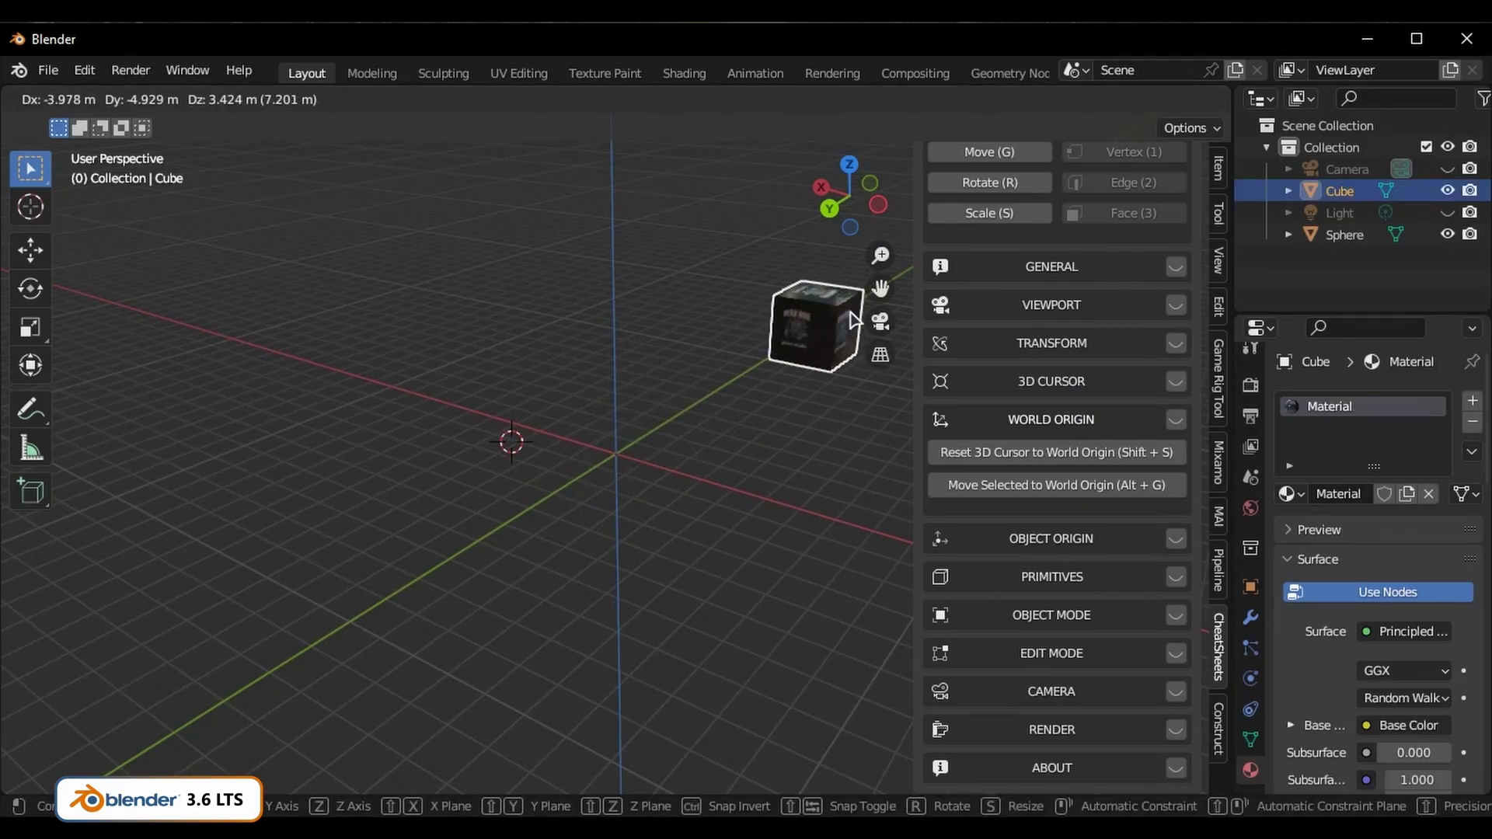
pyautogui.click(675, 482)
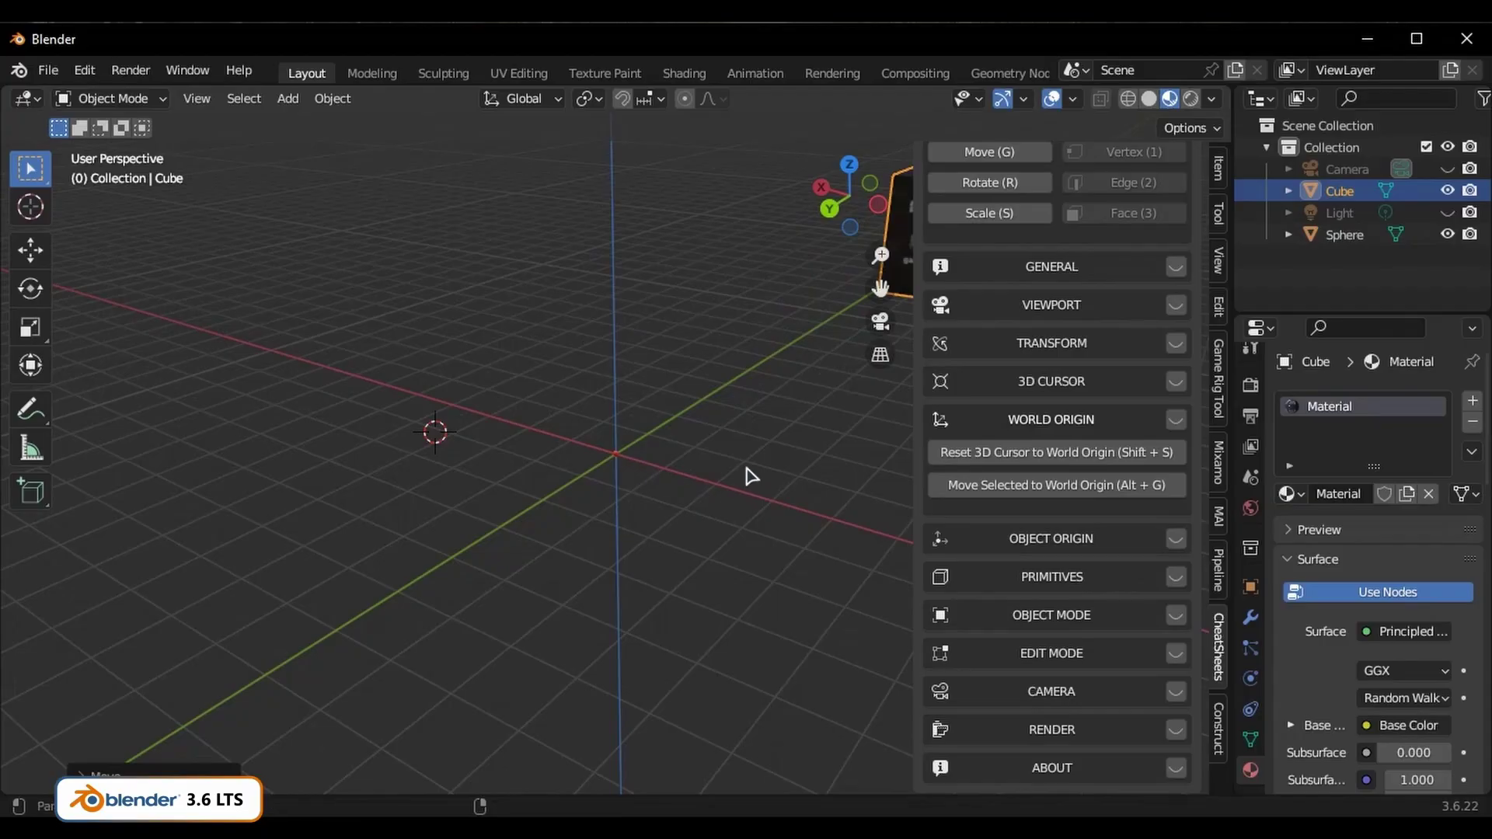
# Place the 3D cursor on the grid between the cube and the world origin, and reset it to the world origin
pyautogui.keyDown('shift'); pyautogui.moveTo(749, 473); pyautogui.dragTo(596, 516, button='middle'); pyautogui.keyUp('shift')
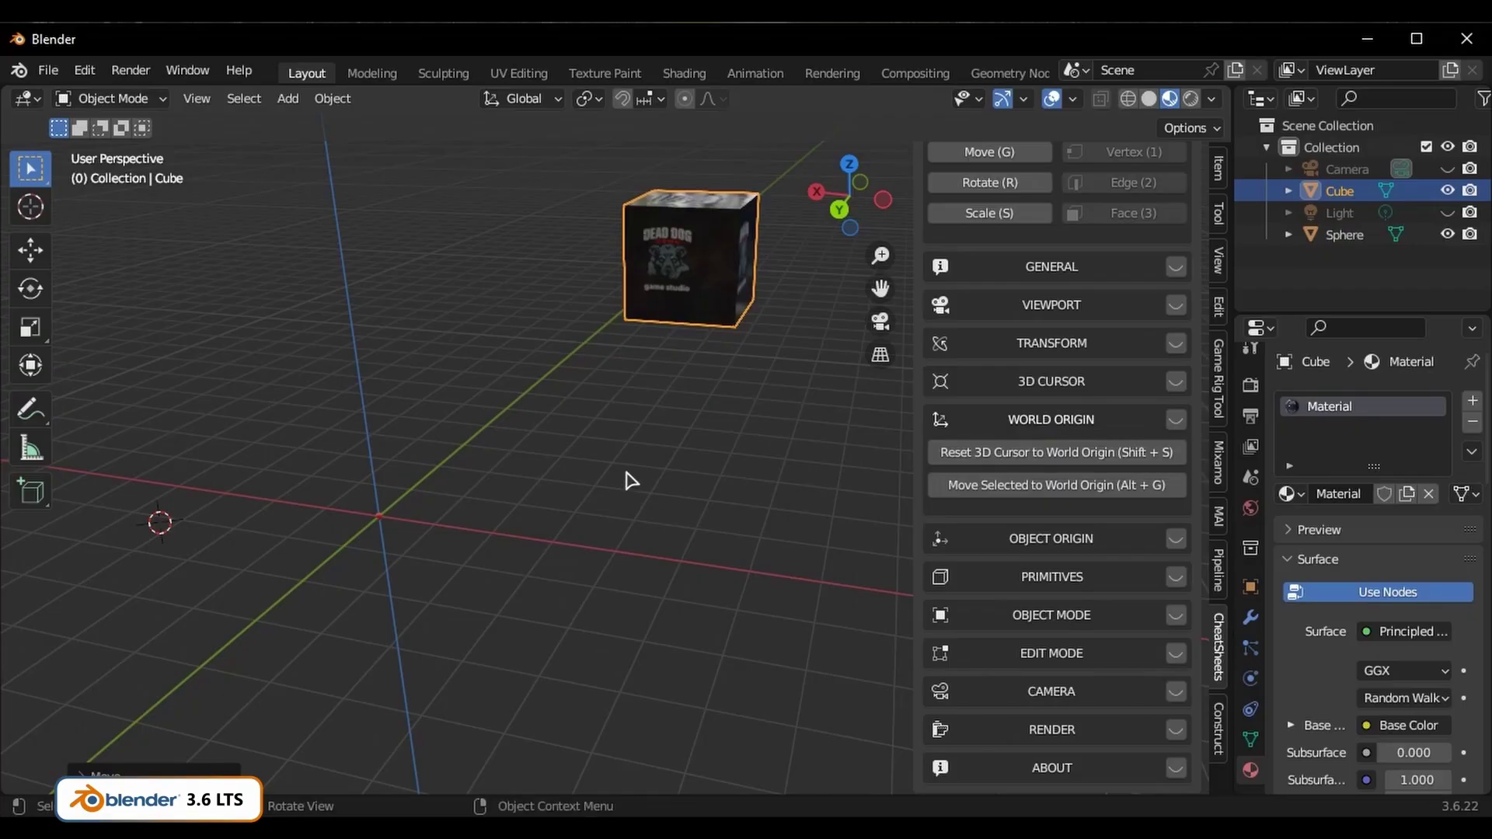
pyautogui.keyDown('shift'); pyautogui.moveTo(443, 516); pyautogui.dragTo(432, 511, button='right'); pyautogui.keyUp('shift')
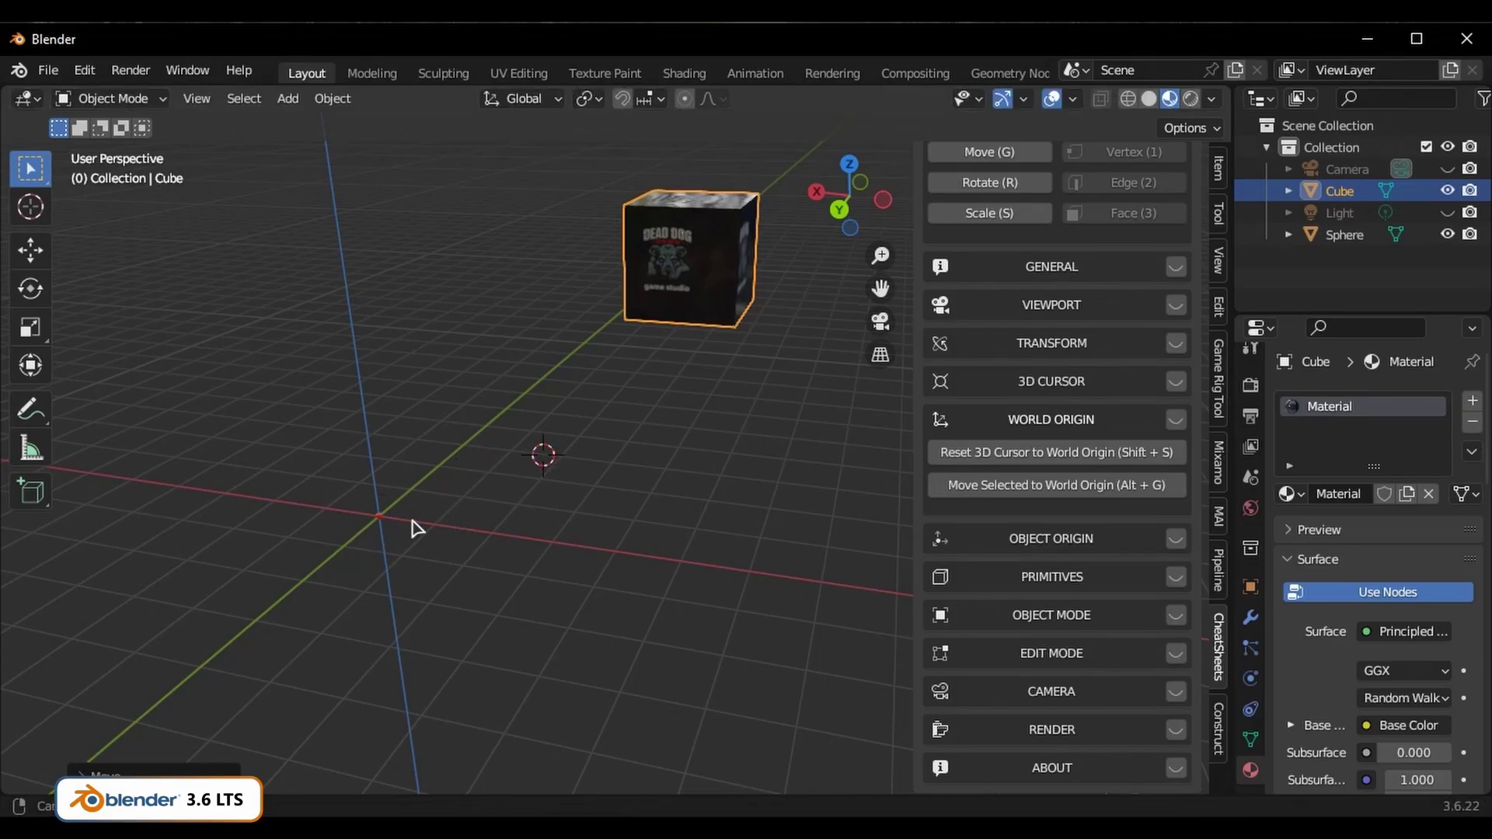
pyautogui.moveTo(417, 526); pyautogui.dragTo(367, 500, button='middle')
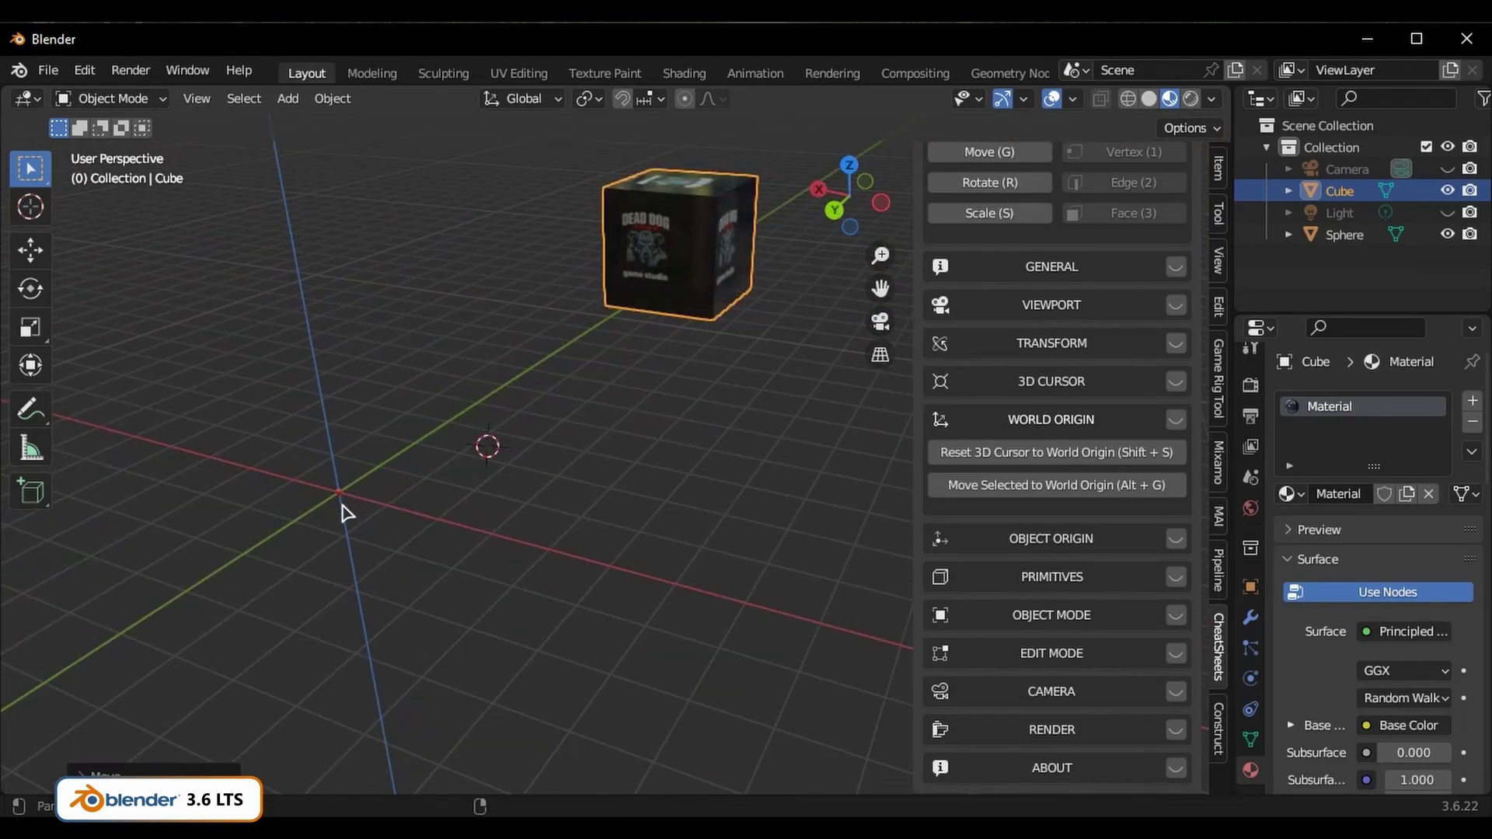
pyautogui.moveTo(342, 510); pyautogui.dragTo(640, 477, button='middle')
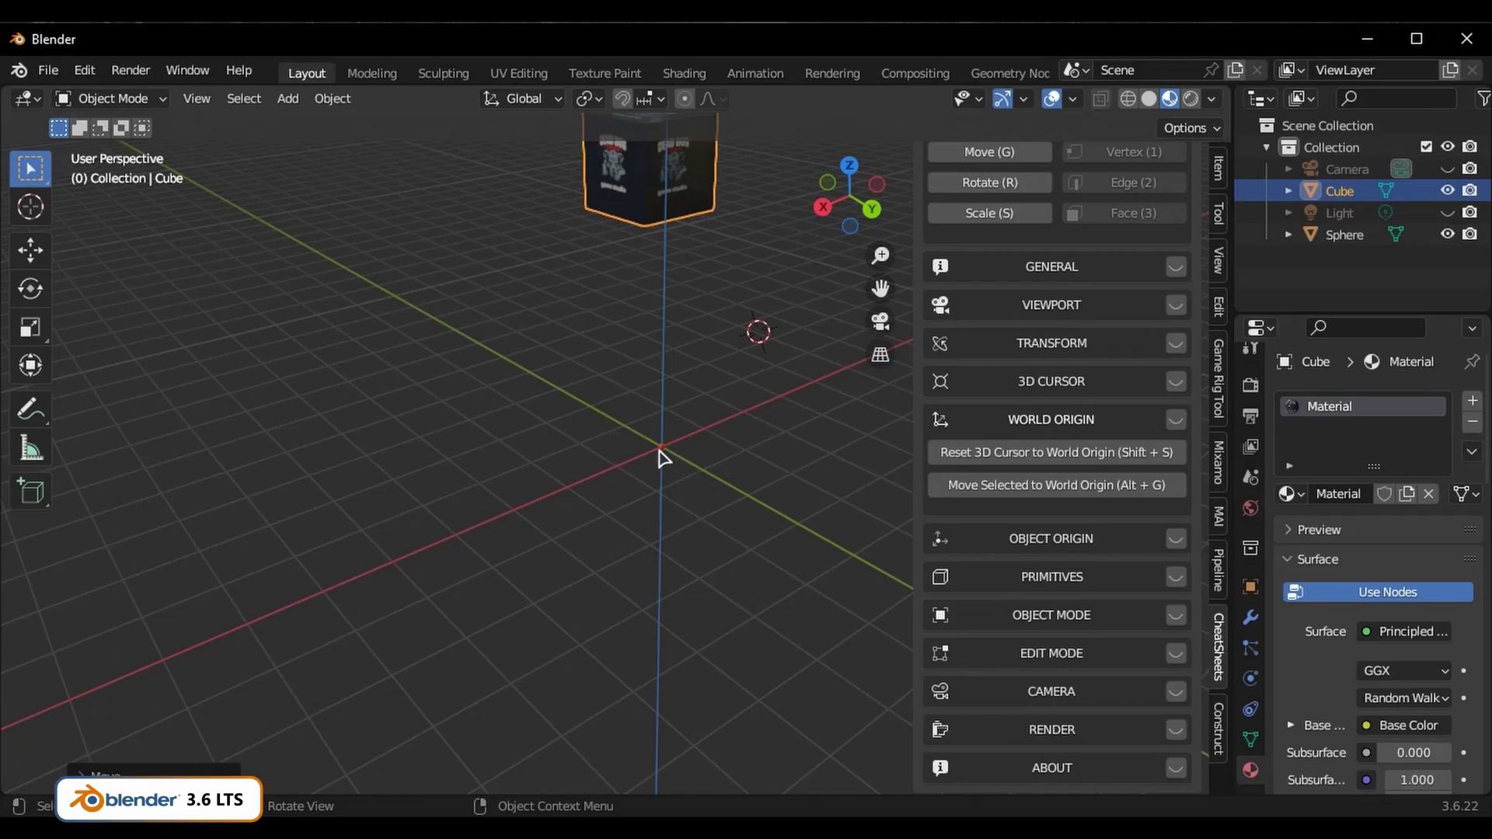
pyautogui.moveTo(776, 493); pyautogui.dragTo(486, 443, button='middle')
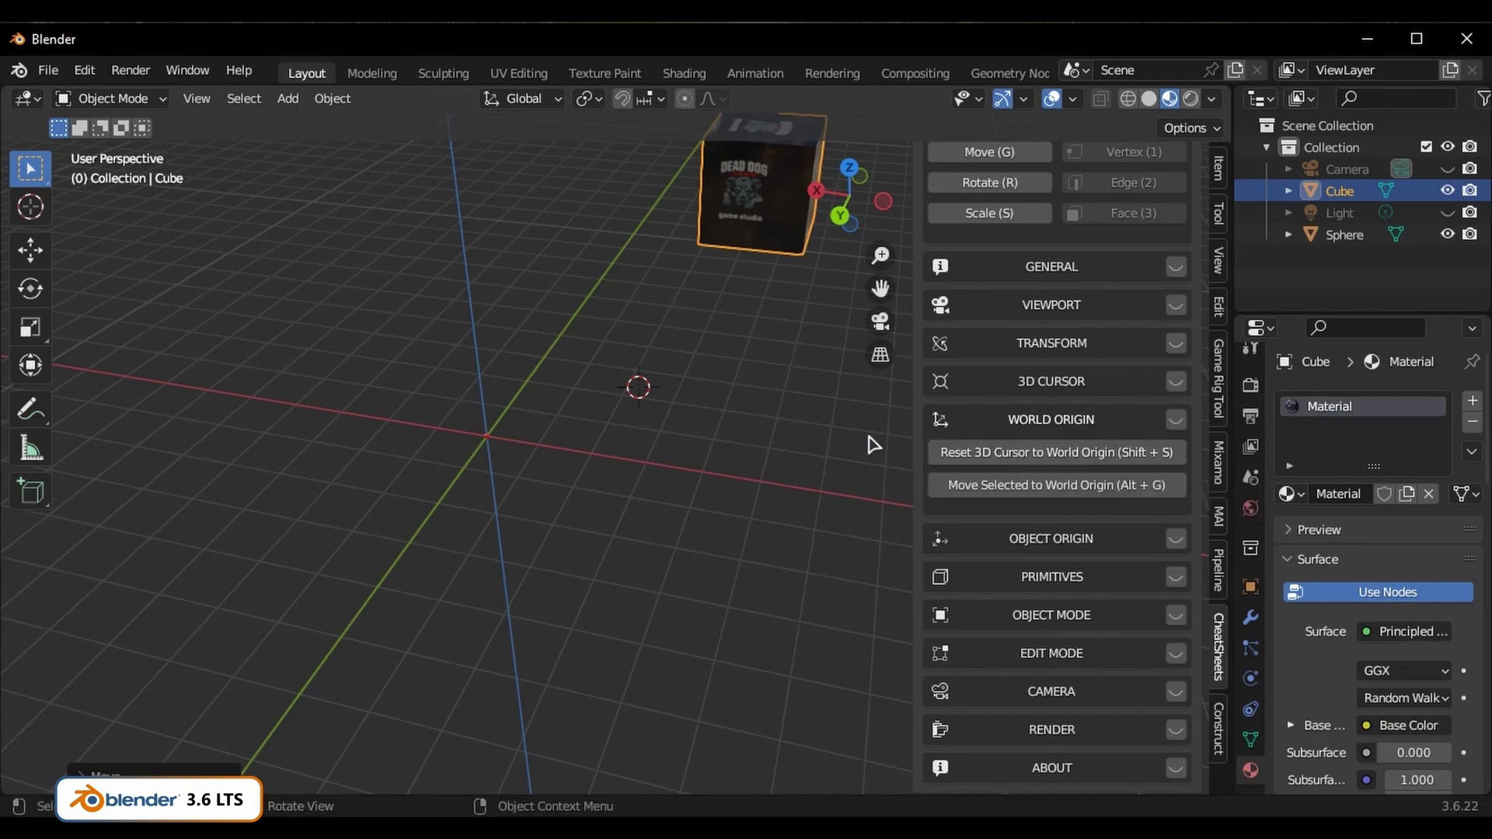
pyautogui.click(1032, 457)
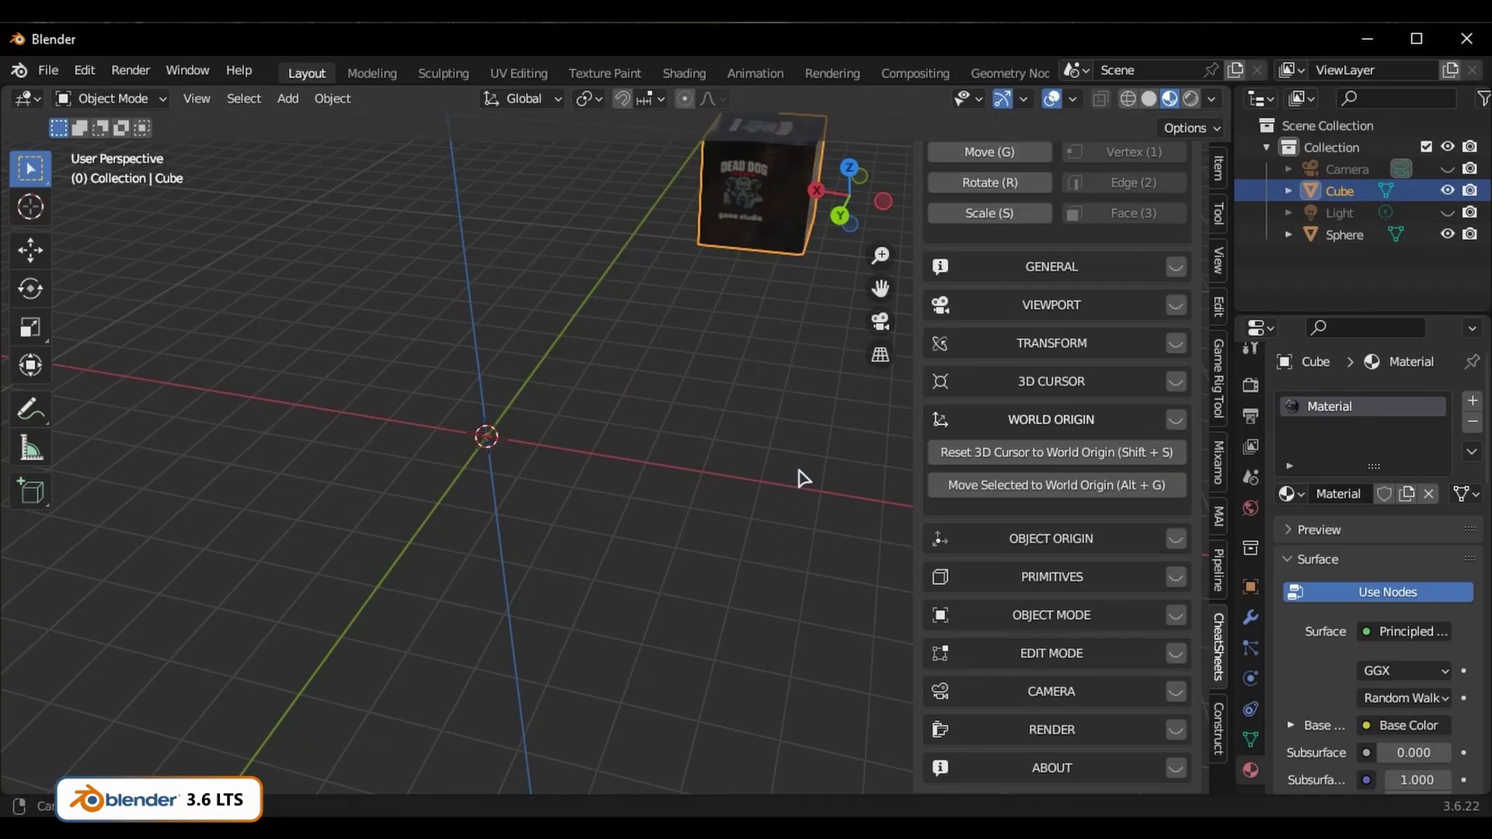
# Place the 3D cursor at several other spots on the grid, resetting it to the world origin each time
pyautogui.moveTo(799, 476); pyautogui.dragTo(493, 376, button='middle')
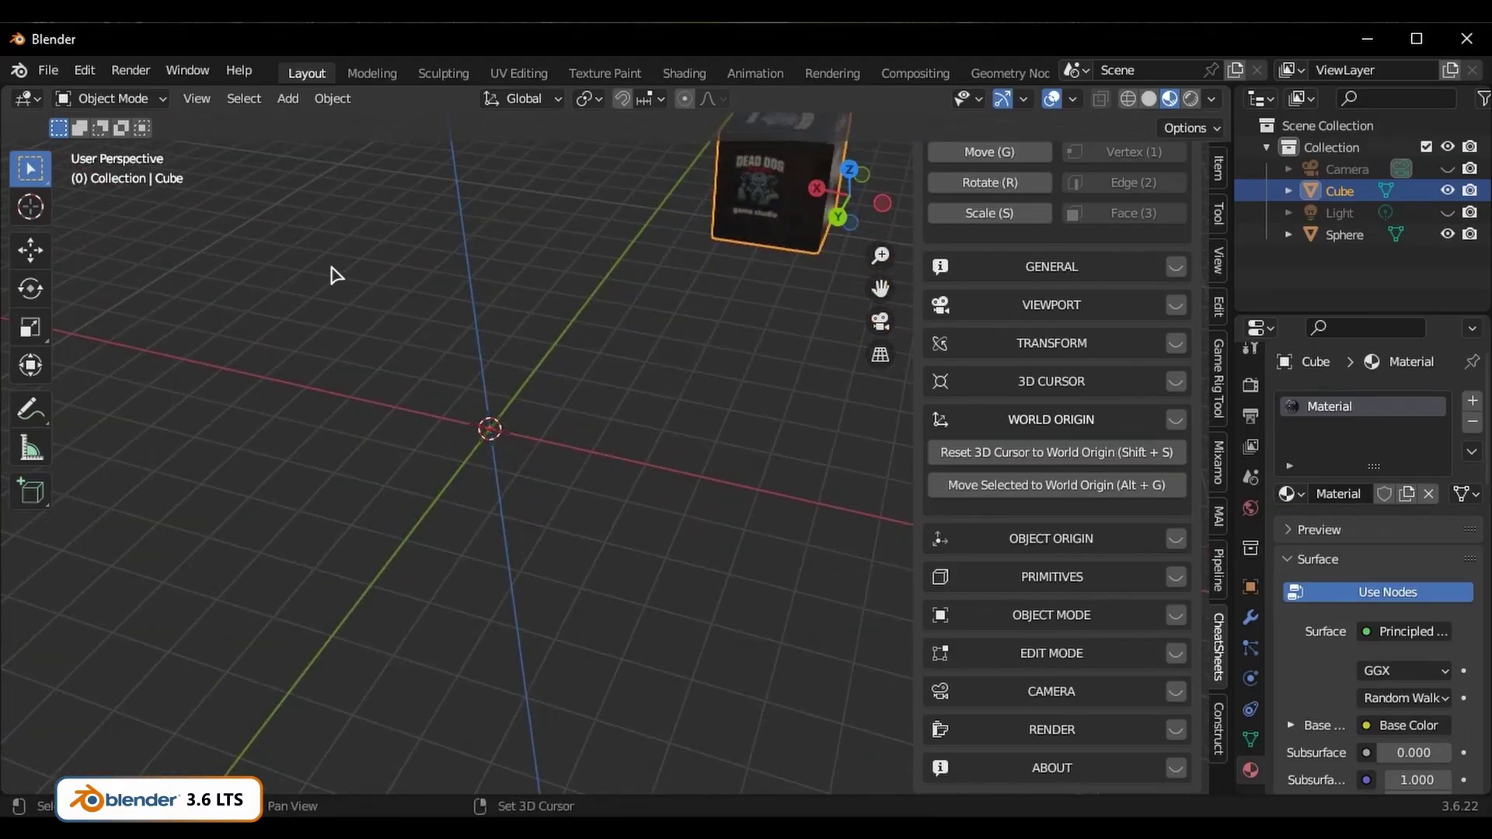
pyautogui.keyDown('shift'); pyautogui.rightClick(299, 254); pyautogui.keyUp('shift')
pyautogui.click(968, 456)
pyautogui.keyDown('shift'); pyautogui.rightClick(248, 561); pyautogui.keyUp('shift')
pyautogui.click(1011, 457)
pyautogui.moveTo(778, 482); pyautogui.dragTo(539, 463, button='middle')
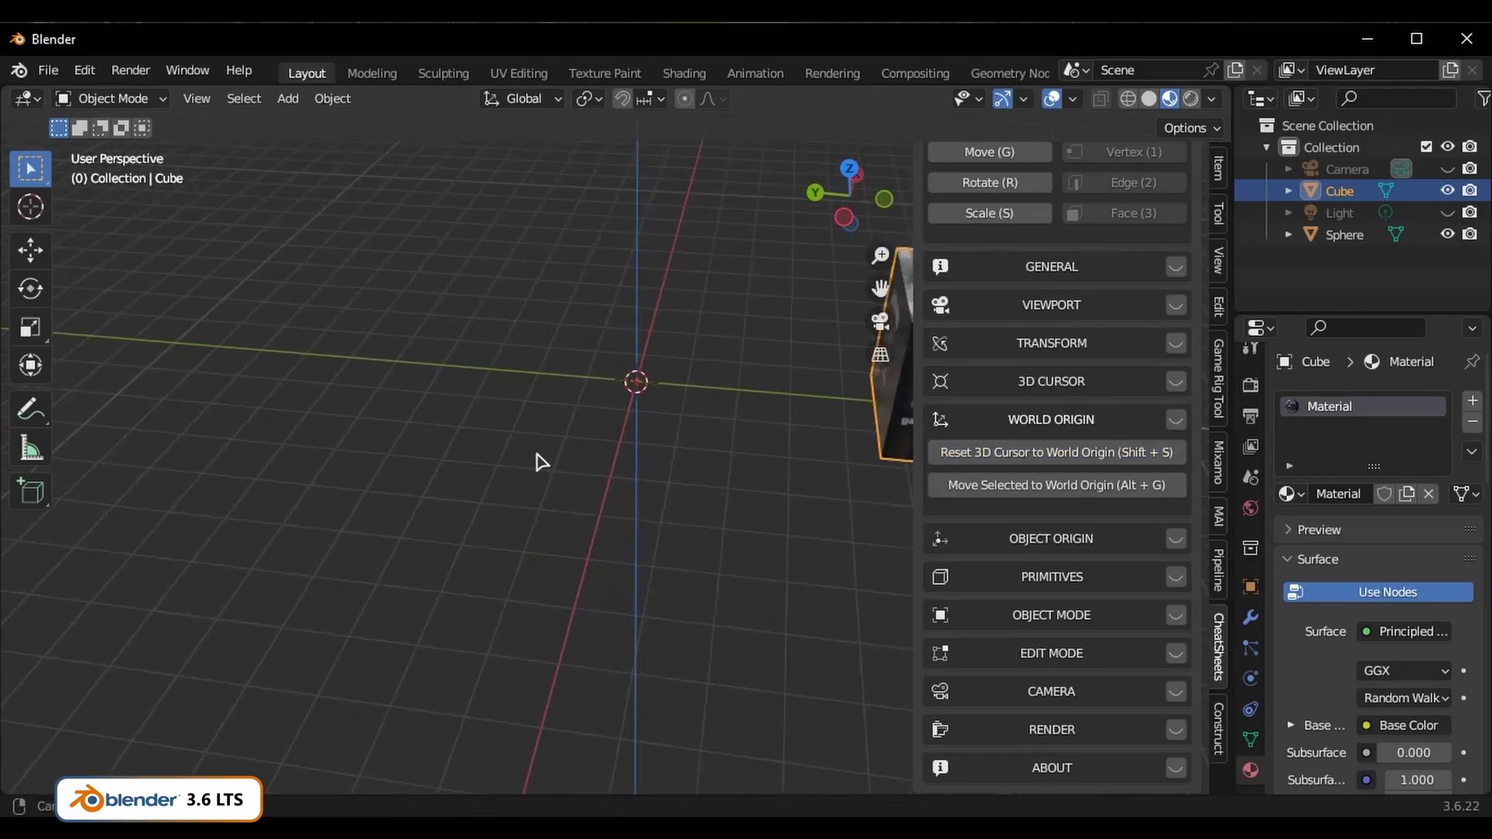
pyautogui.keyDown('shift'); pyautogui.rightClick(346, 551); pyautogui.keyUp('shift')
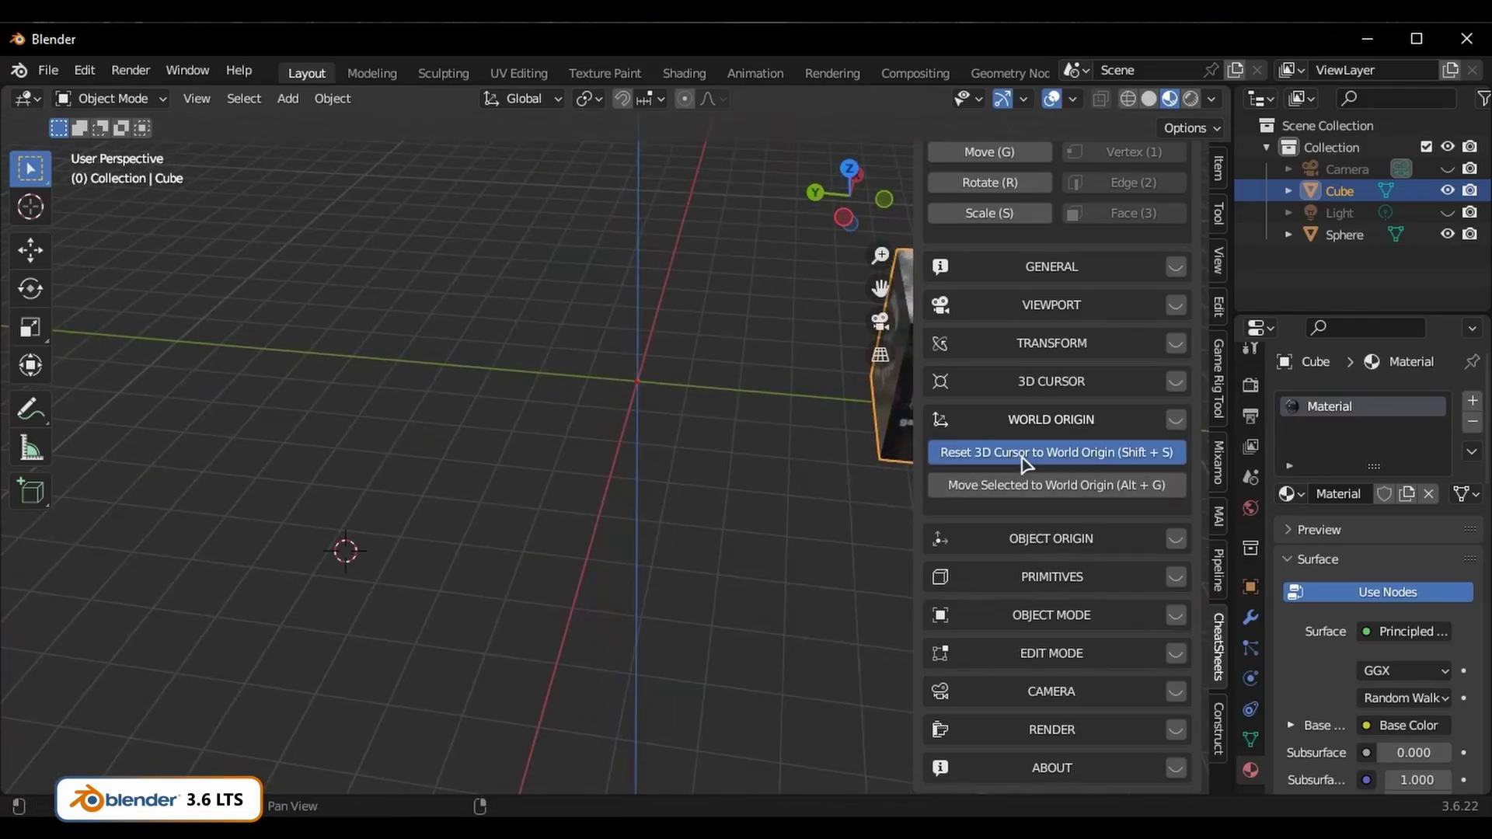
pyautogui.click(968, 452)
pyautogui.keyDown('shift'); pyautogui.rightClick(291, 535); pyautogui.keyUp('shift')
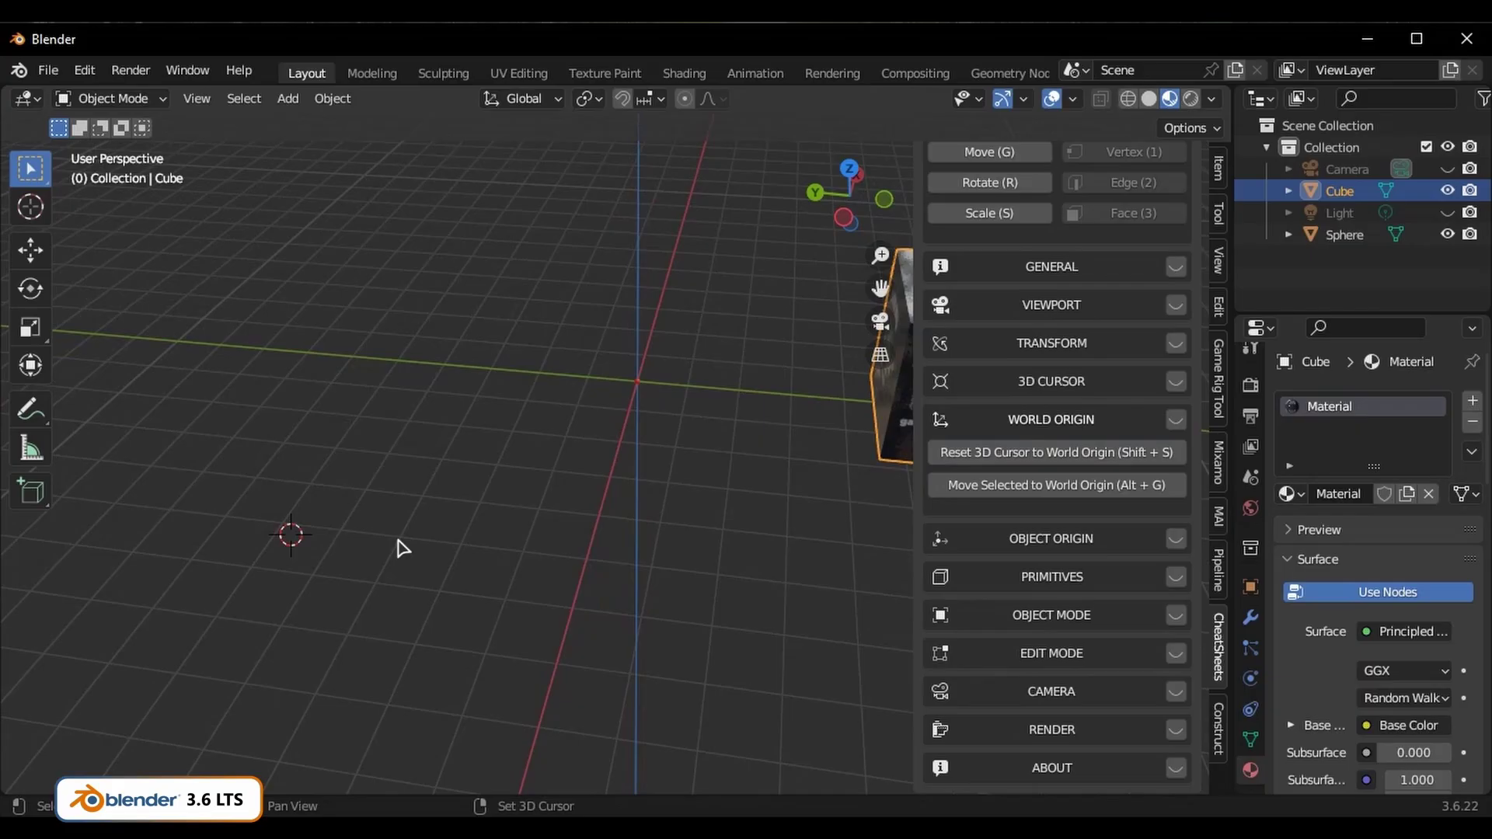
pyautogui.click(1046, 457)
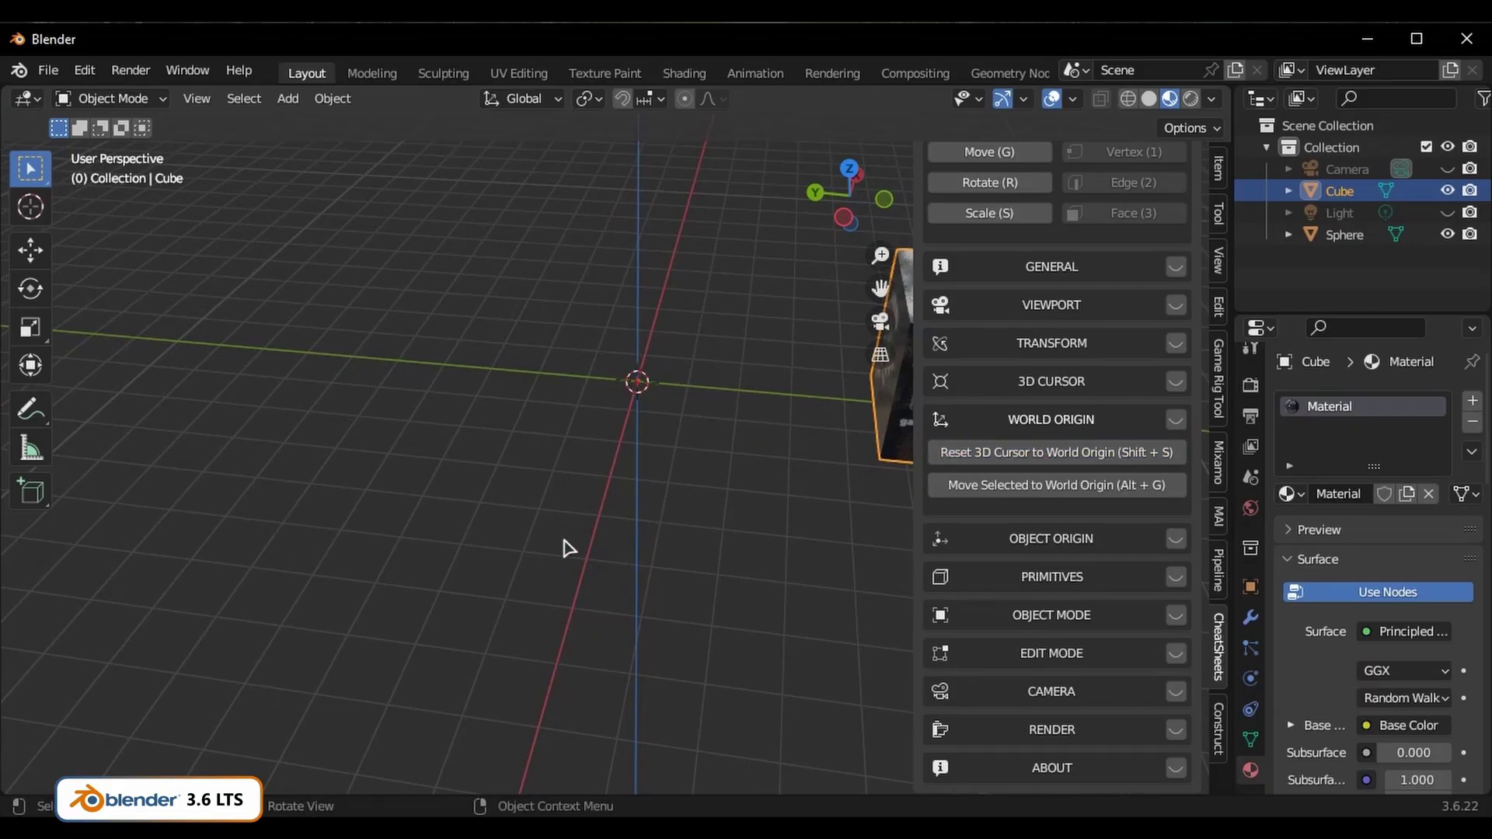
pyautogui.moveTo(567, 550); pyautogui.dragTo(902, 443, button='middle')
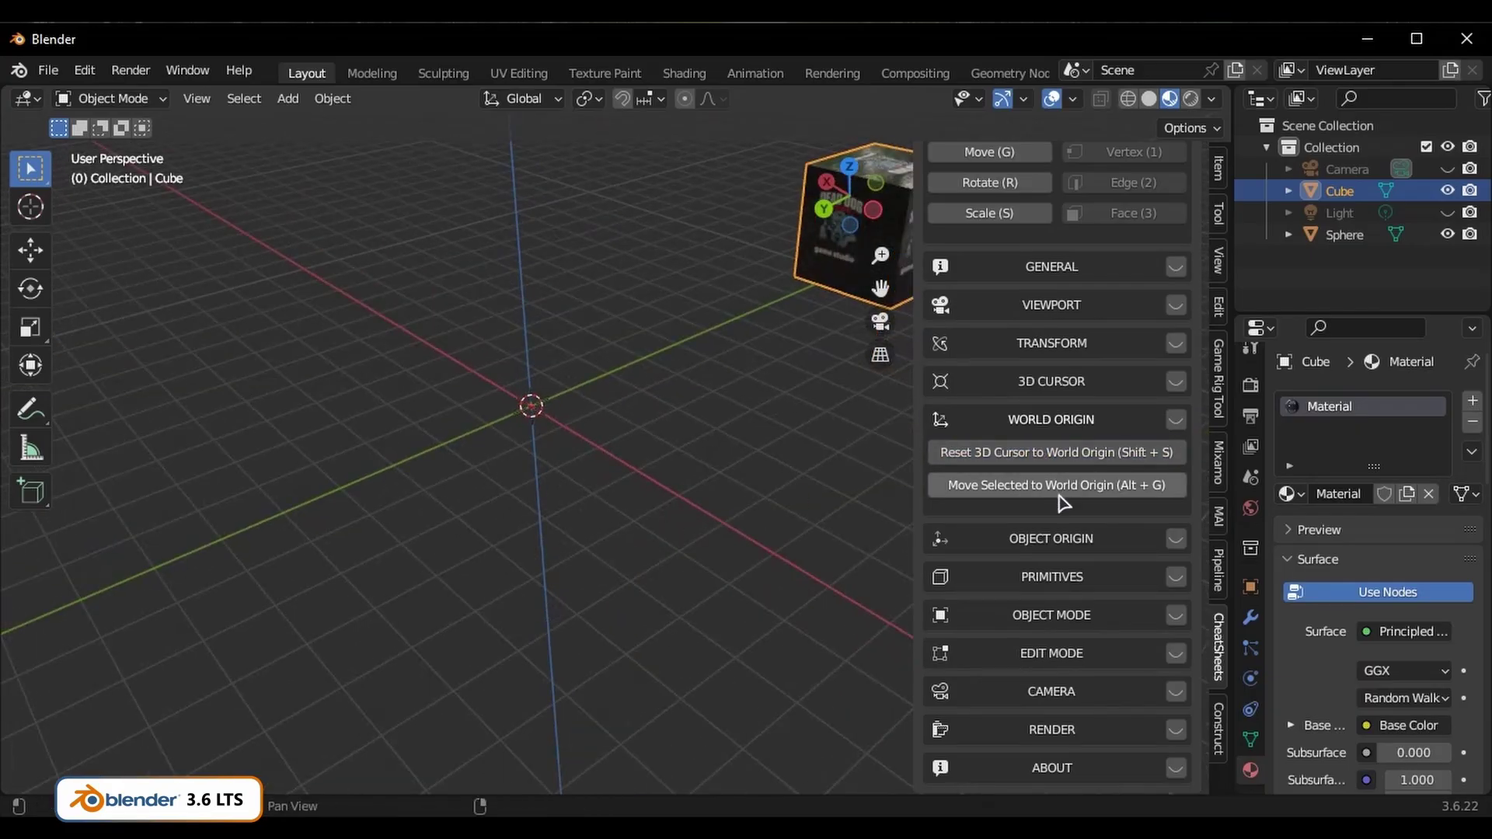
# Place the 3D cursor away from the axes, and reselect the cube and move it to the world origin
pyautogui.keyDown('shift'); pyautogui.rightClick(208, 364); pyautogui.keyUp('shift')
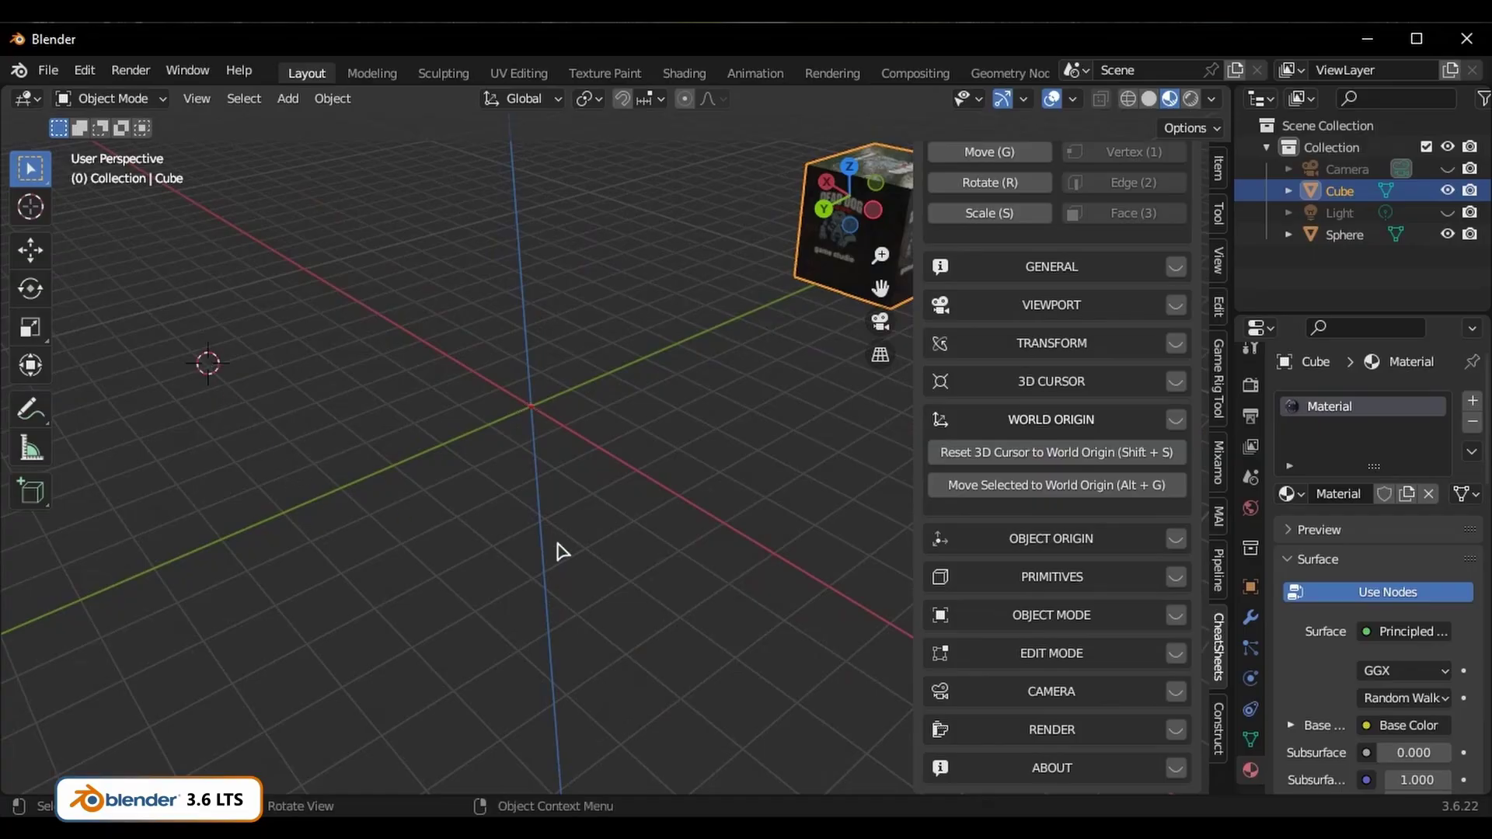
pyautogui.moveTo(790, 400); pyautogui.dragTo(657, 440, button='middle')
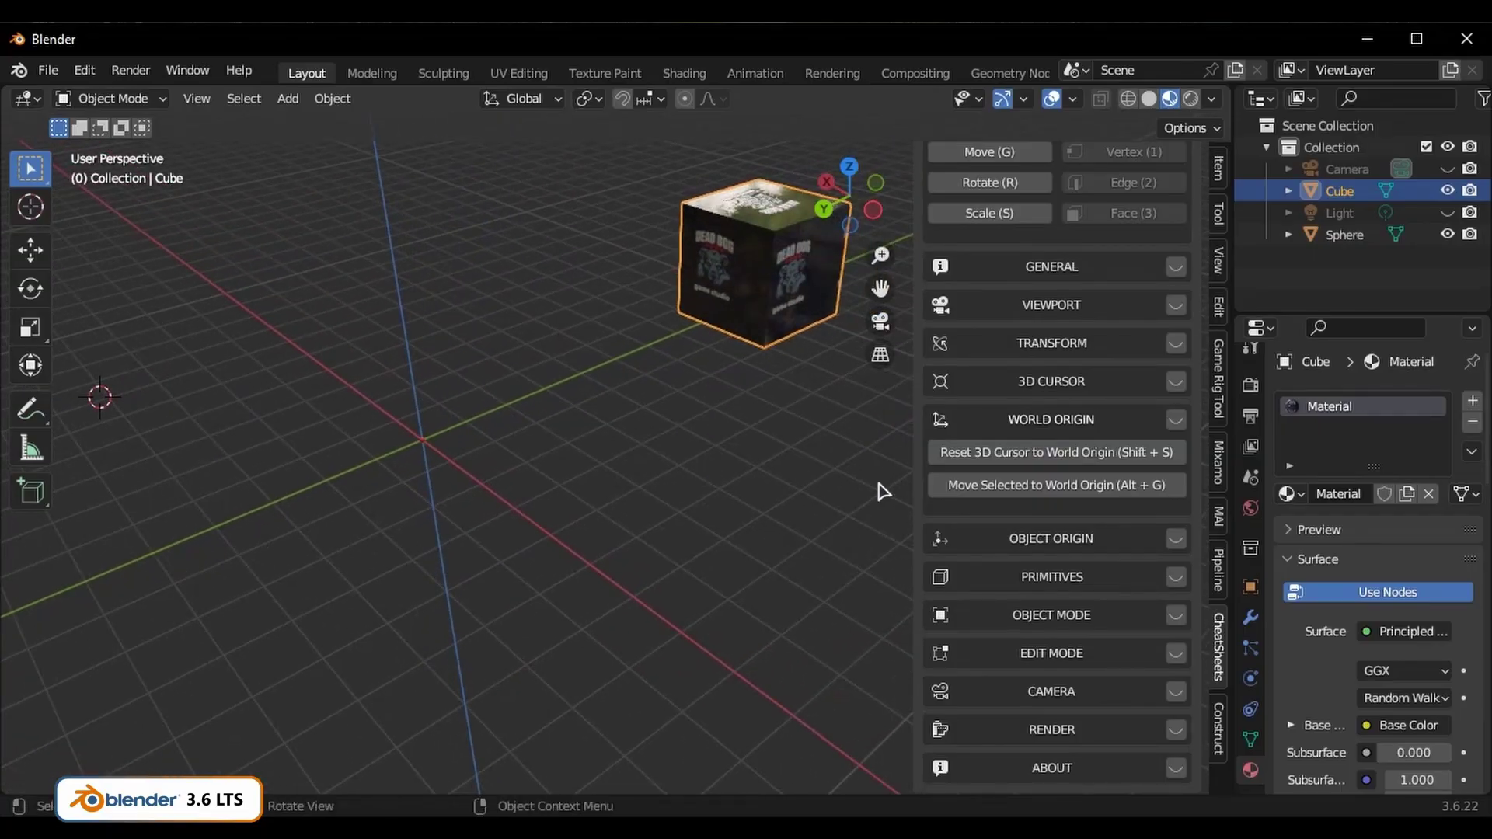
pyautogui.click(675, 545)
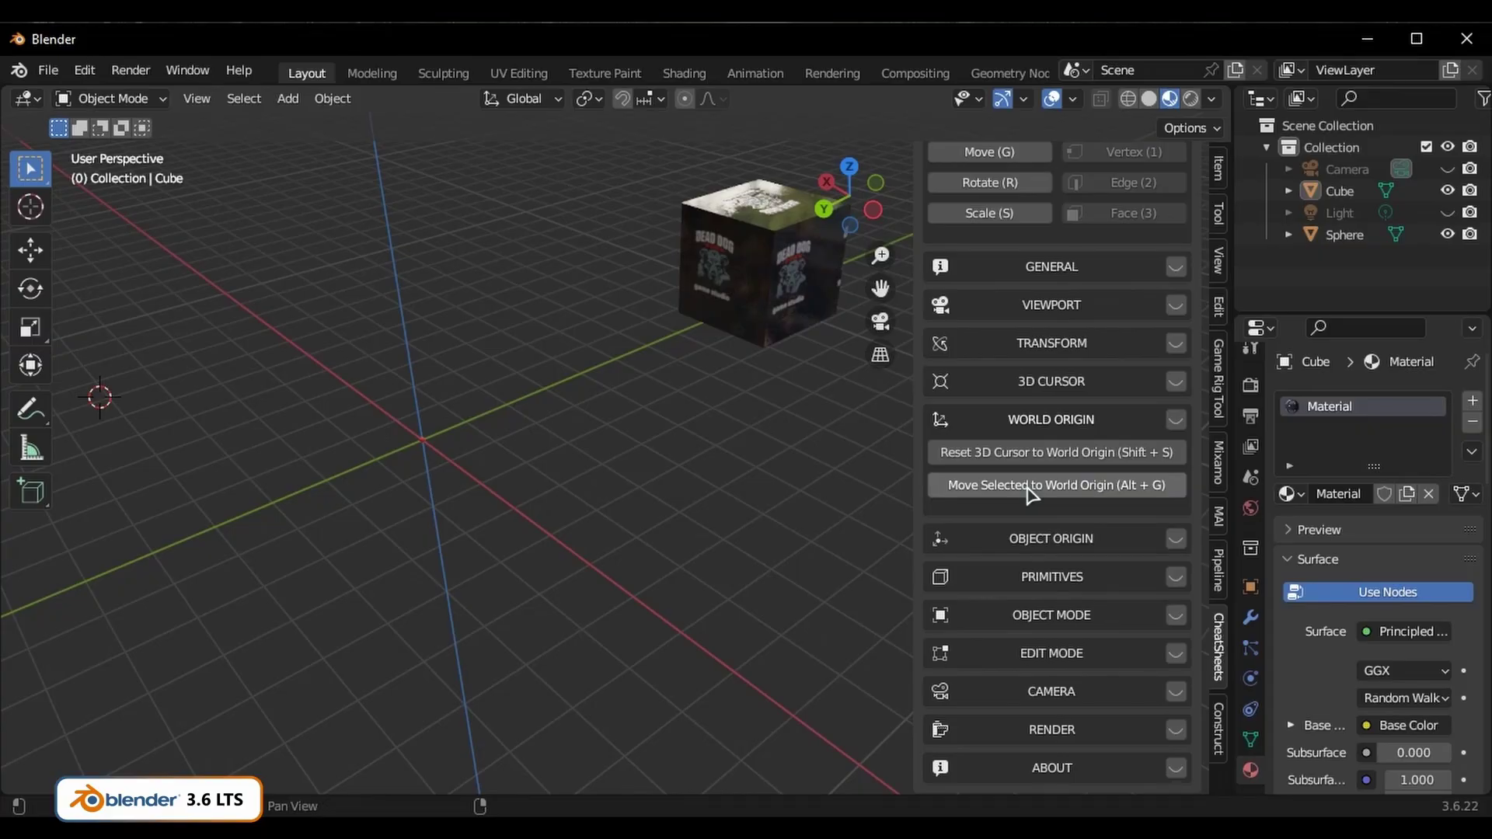
pyautogui.click(791, 256)
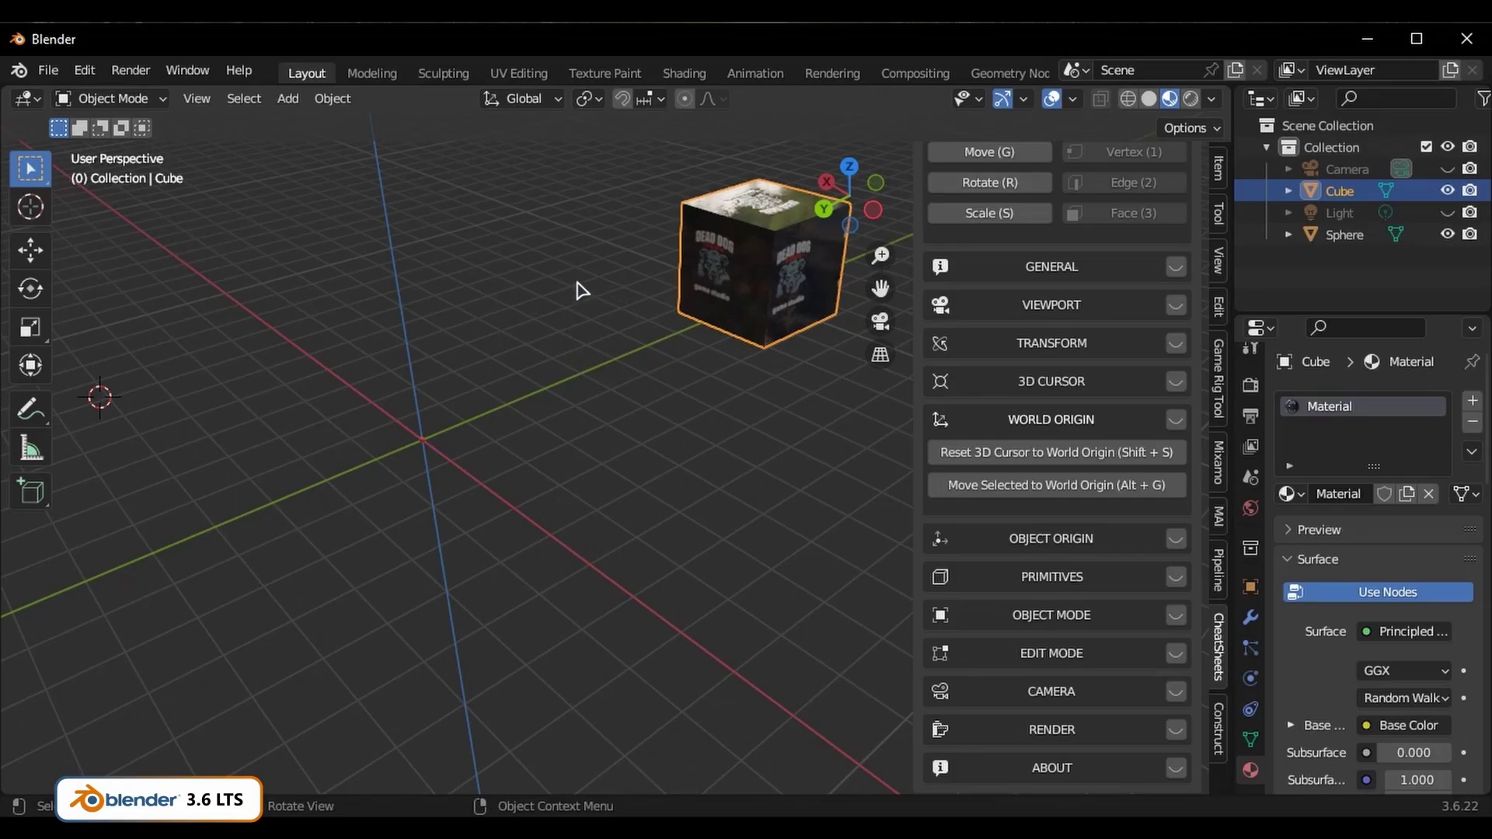
pyautogui.click(1051, 486)
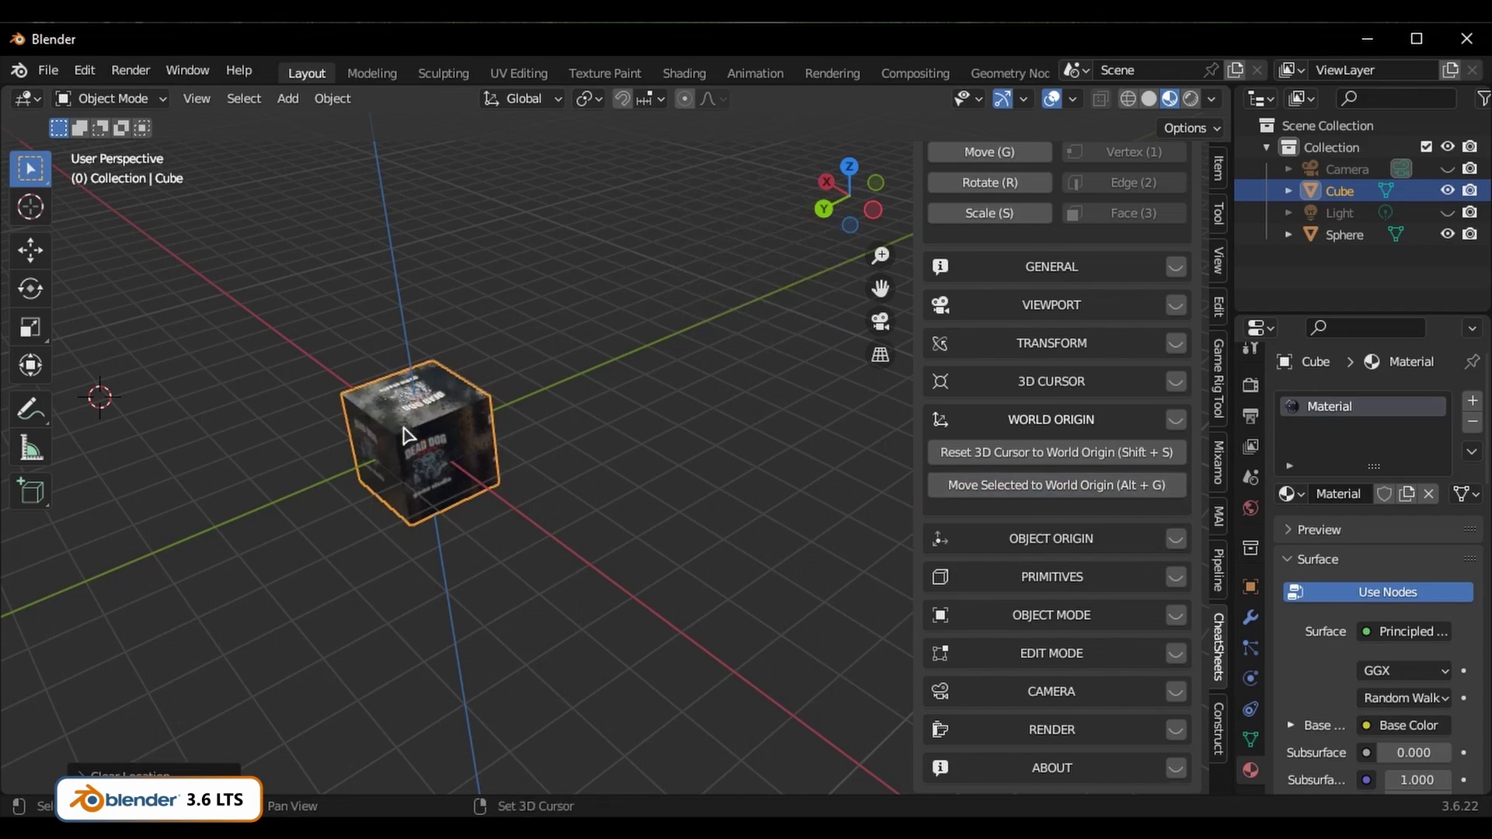
# Move the selected cube freely off the world origin again
pyautogui.moveTo(403, 429); pyautogui.dragTo(614, 346)
pyautogui.moveTo(439, 448); pyautogui.dragTo(502, 423, button='middle')
pyautogui.press('g')
pyautogui.click(813, 286)
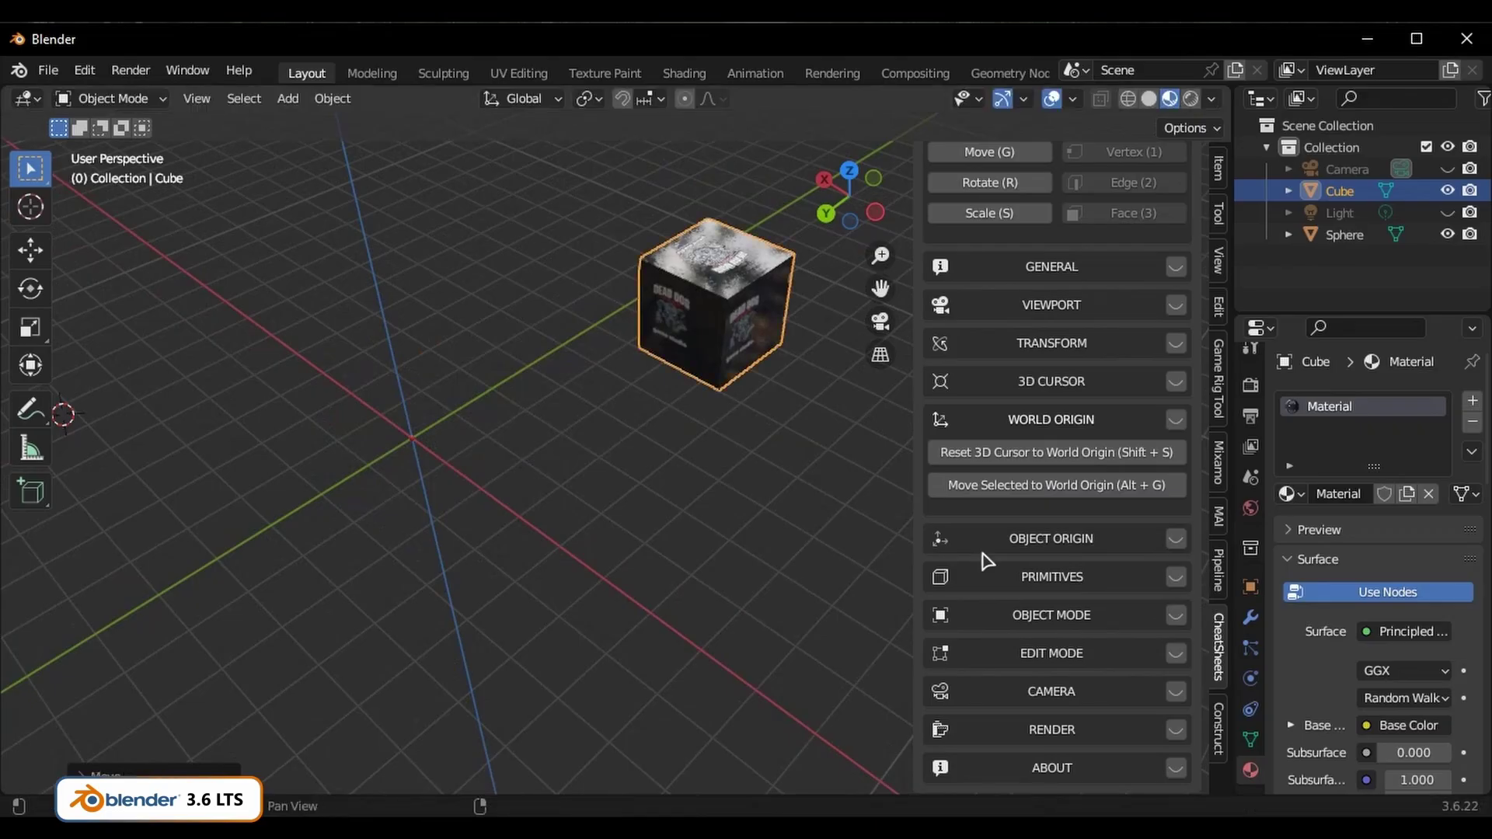
# Enable Show All Object Origins in the Object Origin section and collapse that section
pyautogui.click(1035, 616)
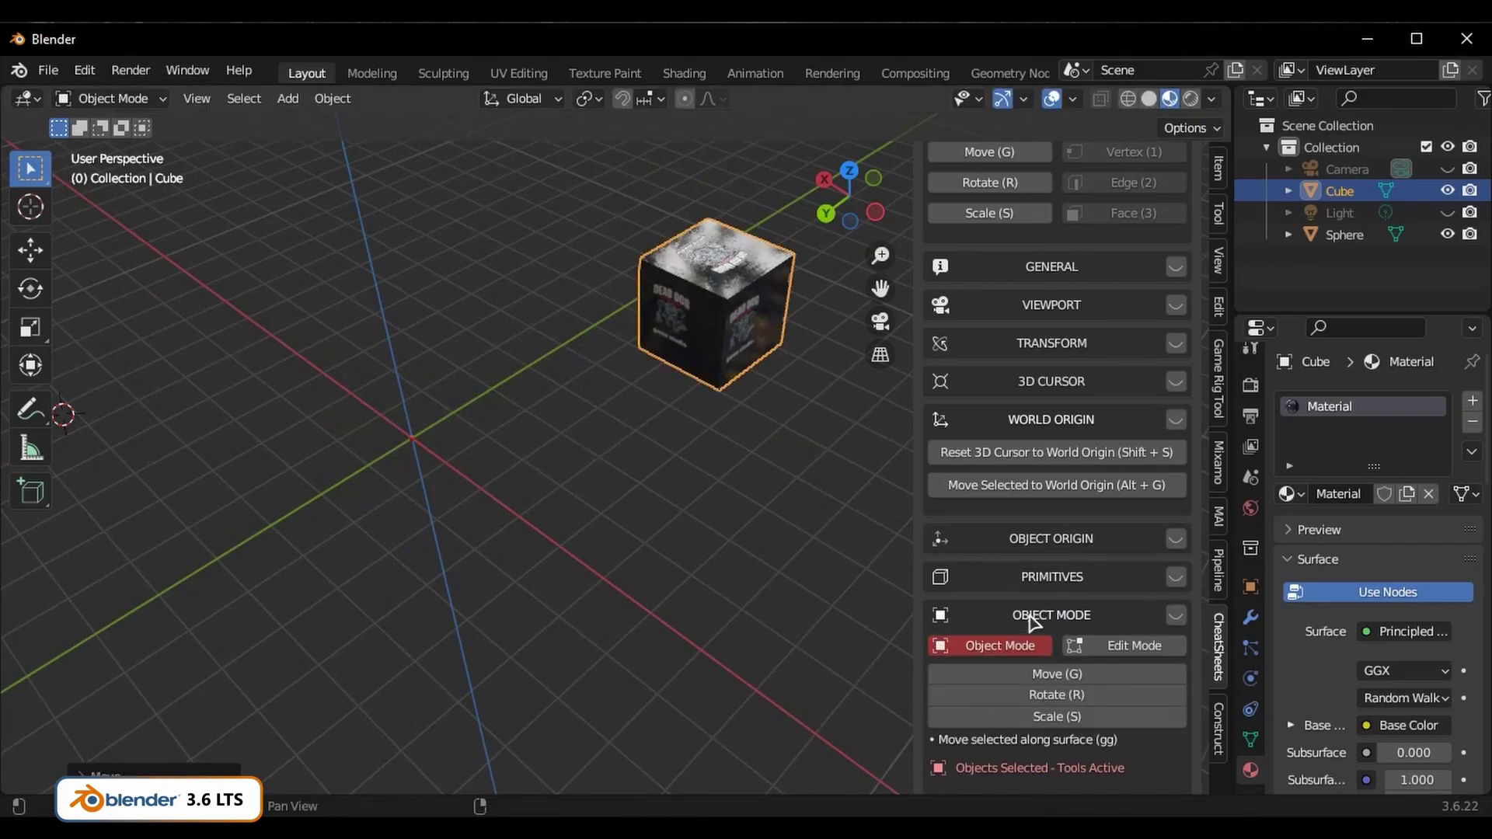
pyautogui.click(1034, 618)
pyautogui.click(1039, 544)
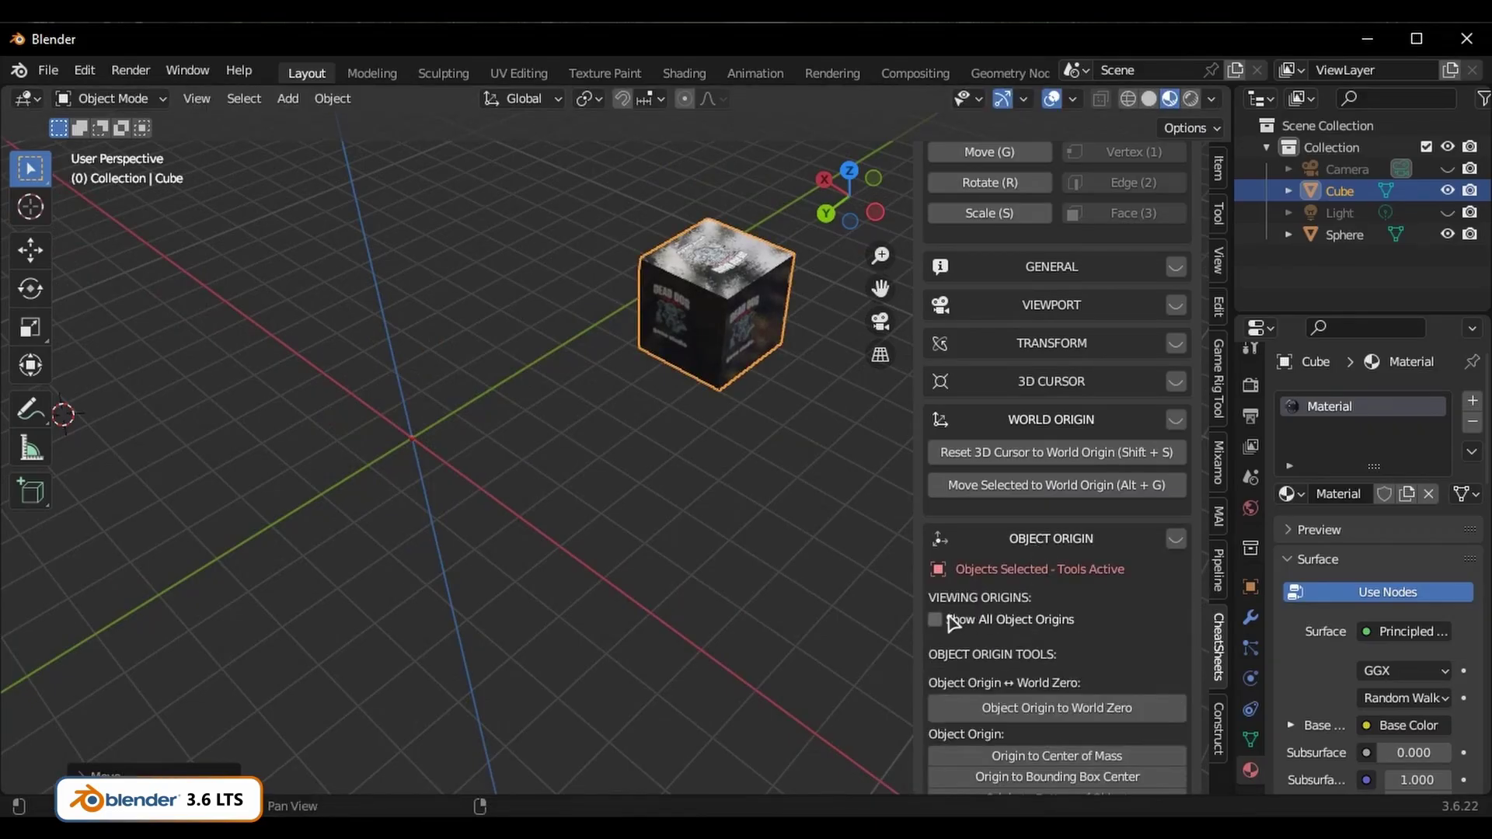
pyautogui.click(1051, 541)
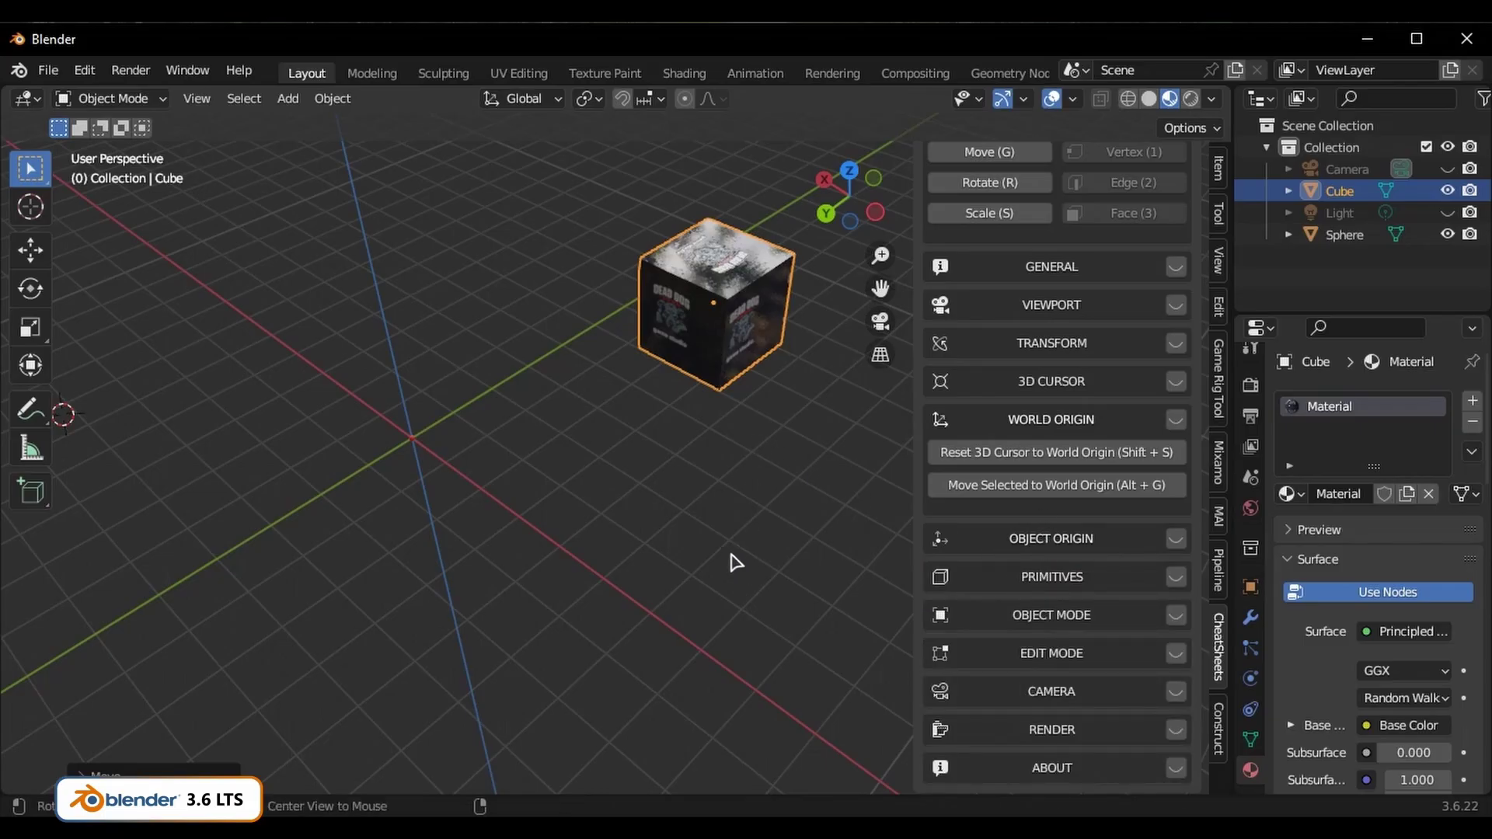
# Deselect and reselect the cube, and move it back so its origin sits at the world origin
pyautogui.moveTo(729, 560); pyautogui.dragTo(874, 488, button='middle')
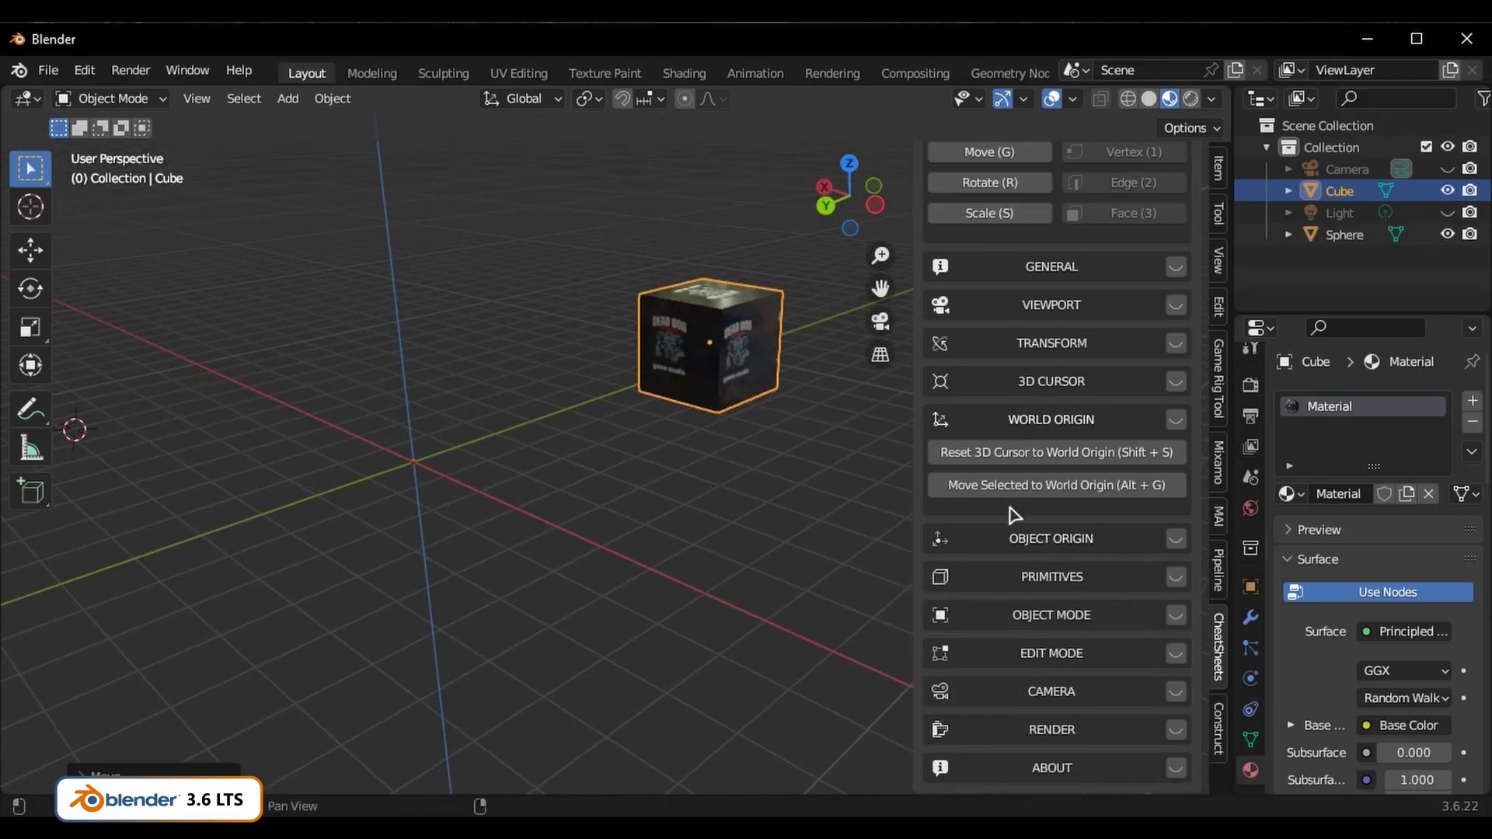
pyautogui.click(638, 499)
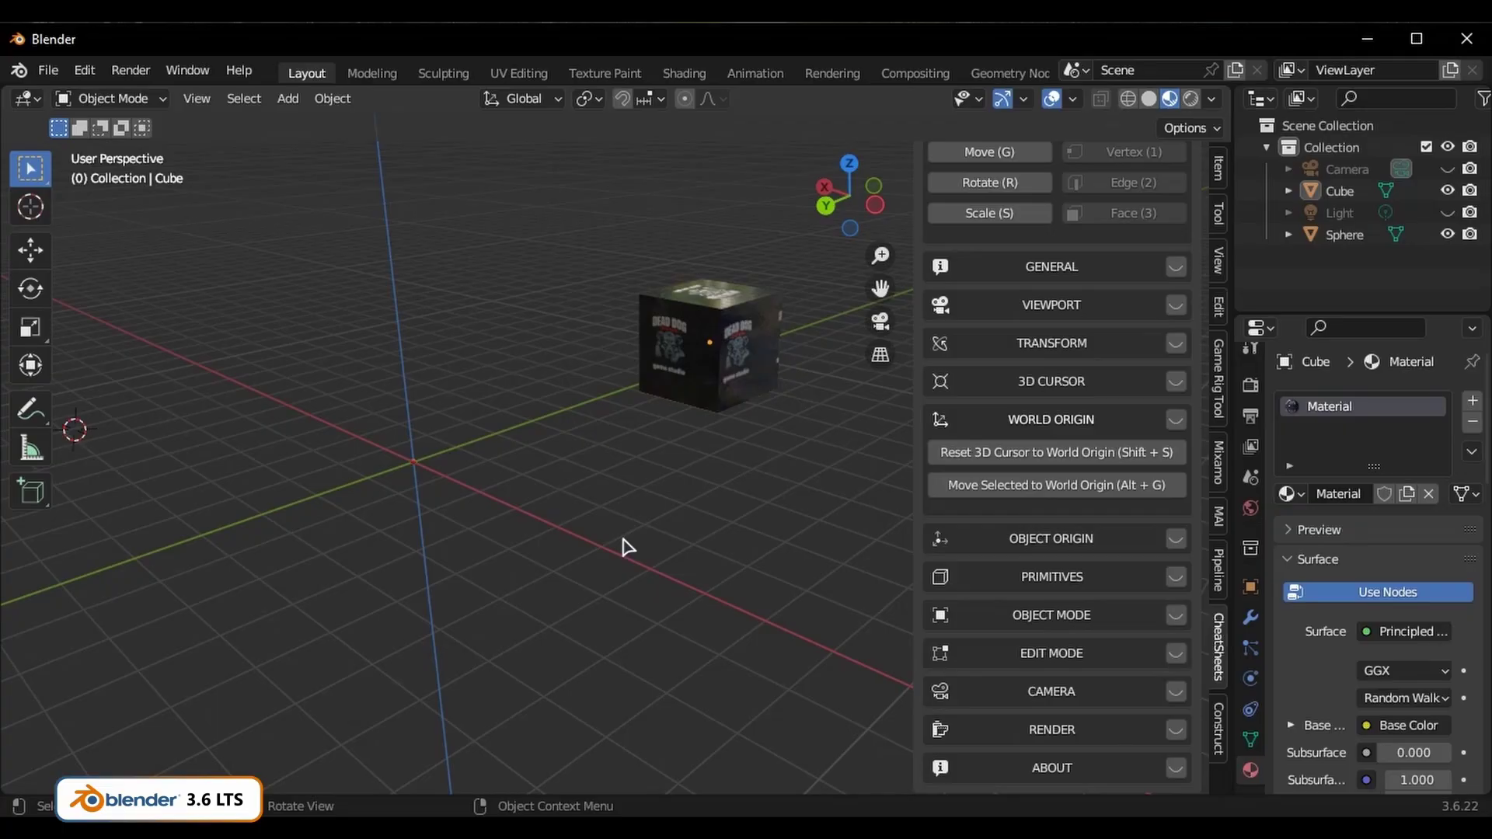
pyautogui.click(683, 385)
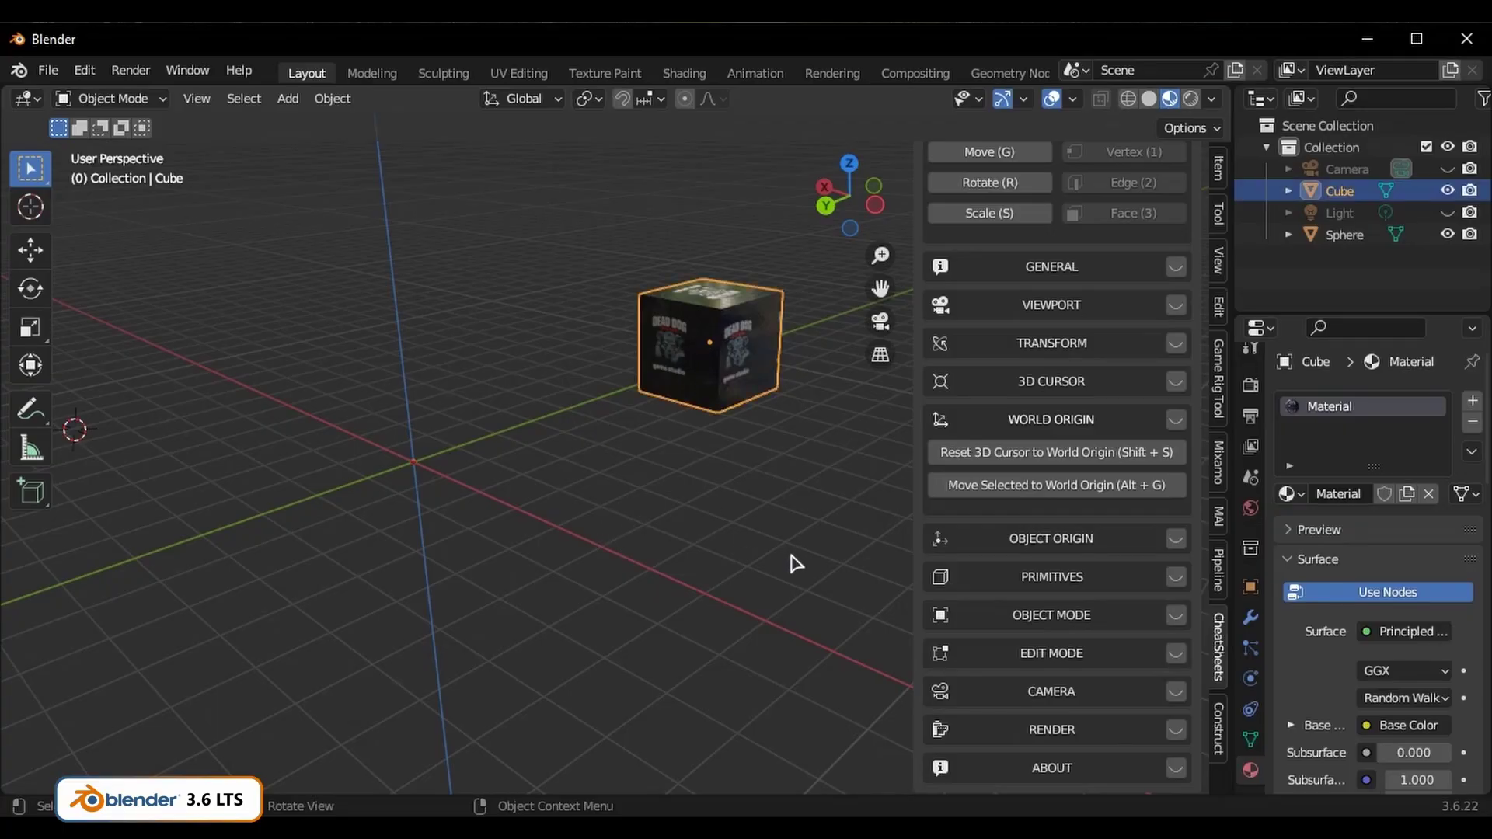
pyautogui.click(1062, 487)
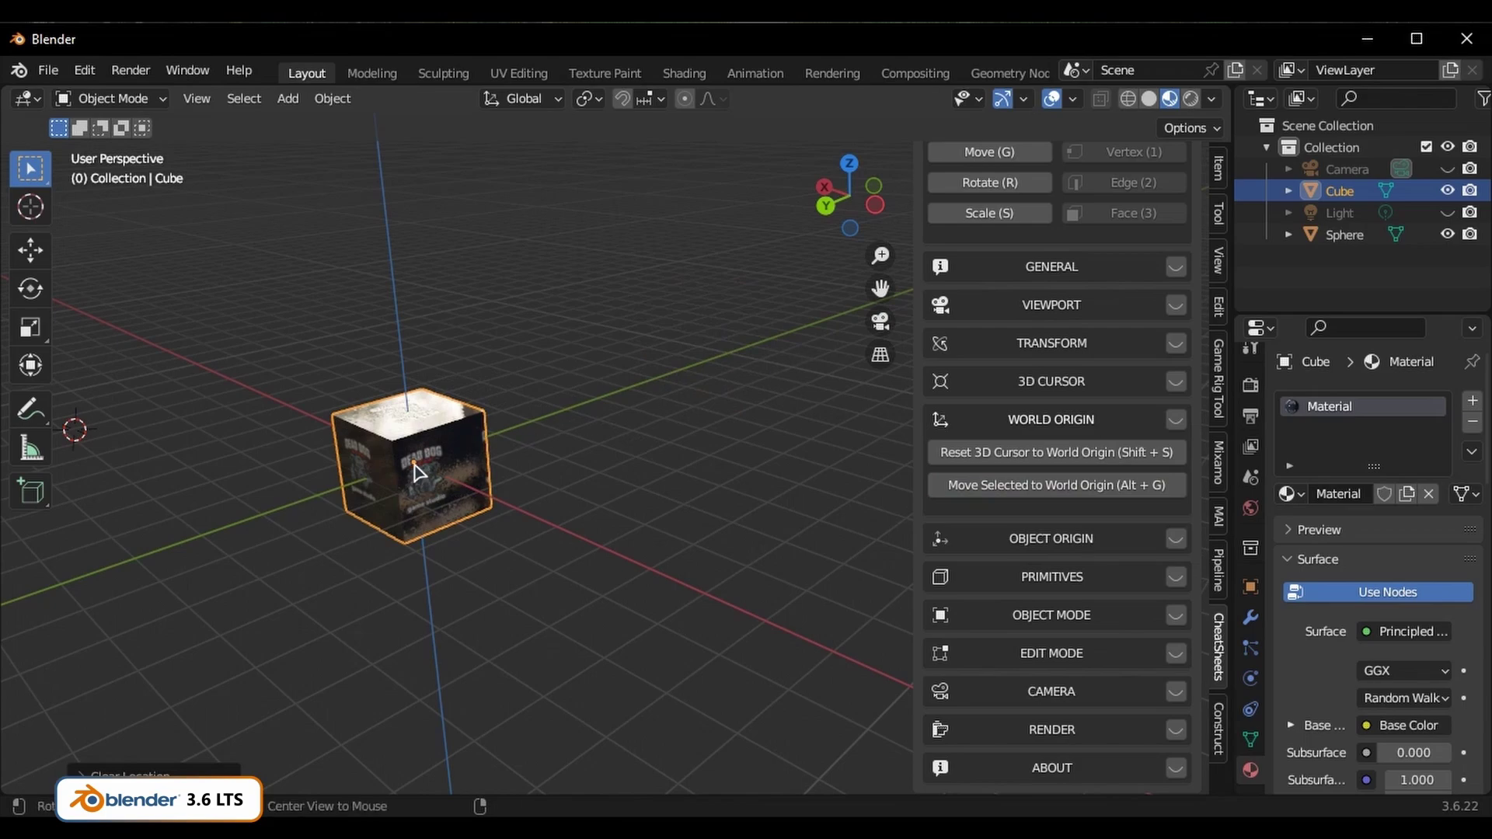
pyautogui.moveTo(418, 475); pyautogui.dragTo(564, 429, button='middle')
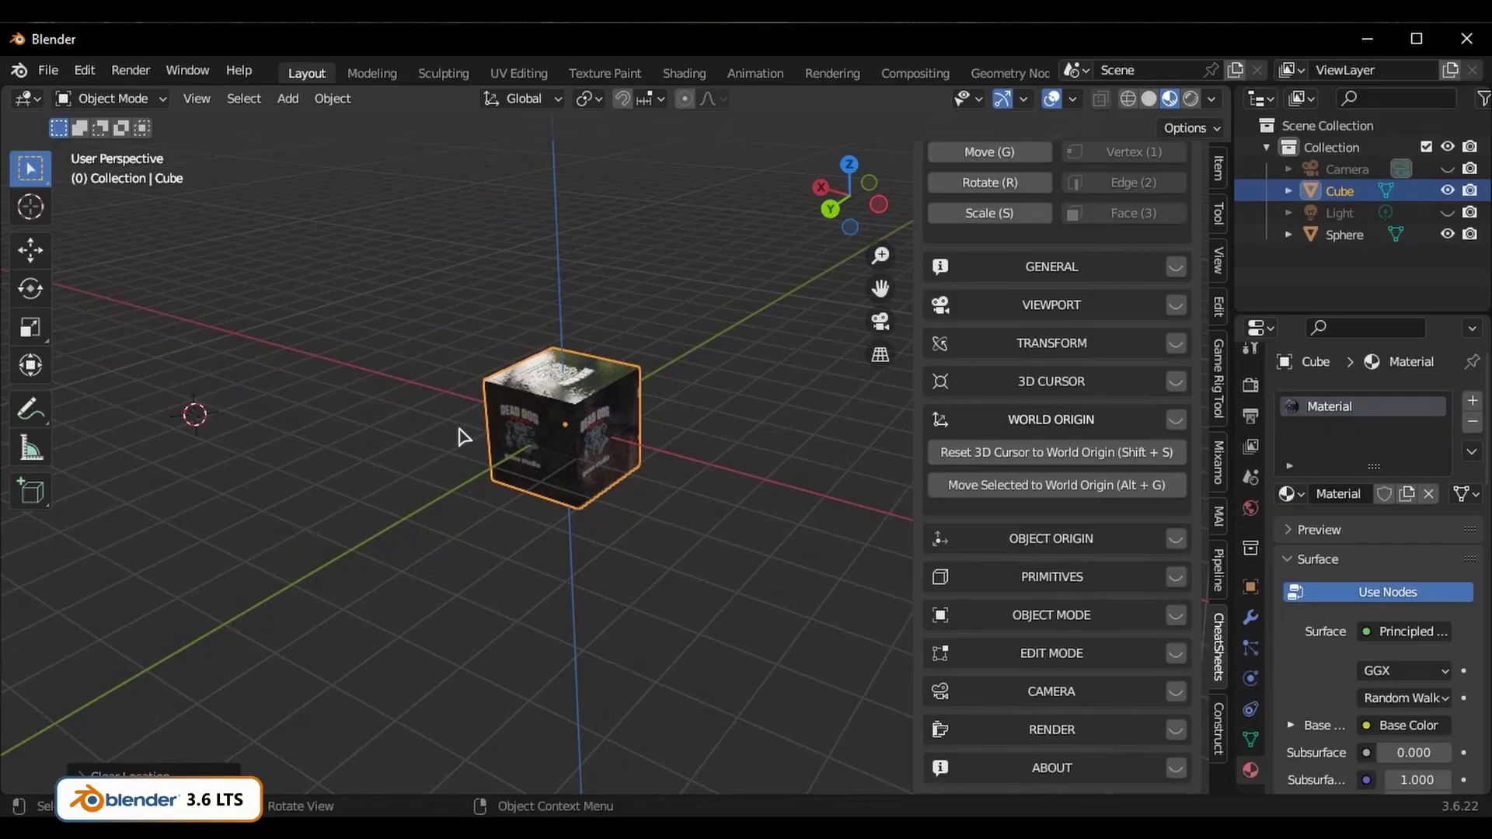
# Expand the Object Origin section and bring its object origin tools into view
pyautogui.click(1085, 552)
pyautogui.scroll(-6, 1088, 634)
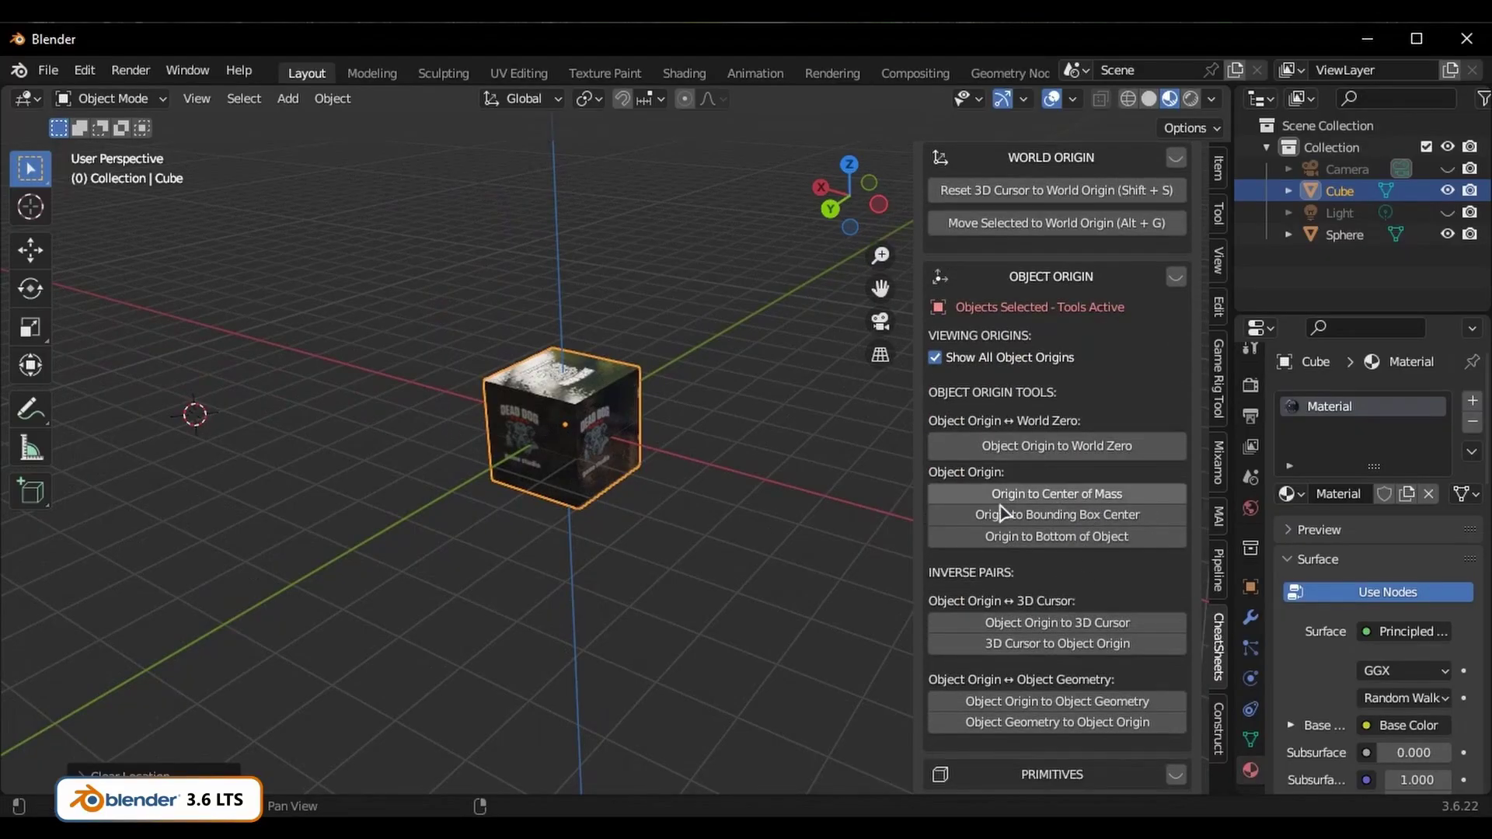
# Set the cube's object origin to the 3D cursor and move the cube freely away from the world origin
pyautogui.scroll(-5, 1033, 544)
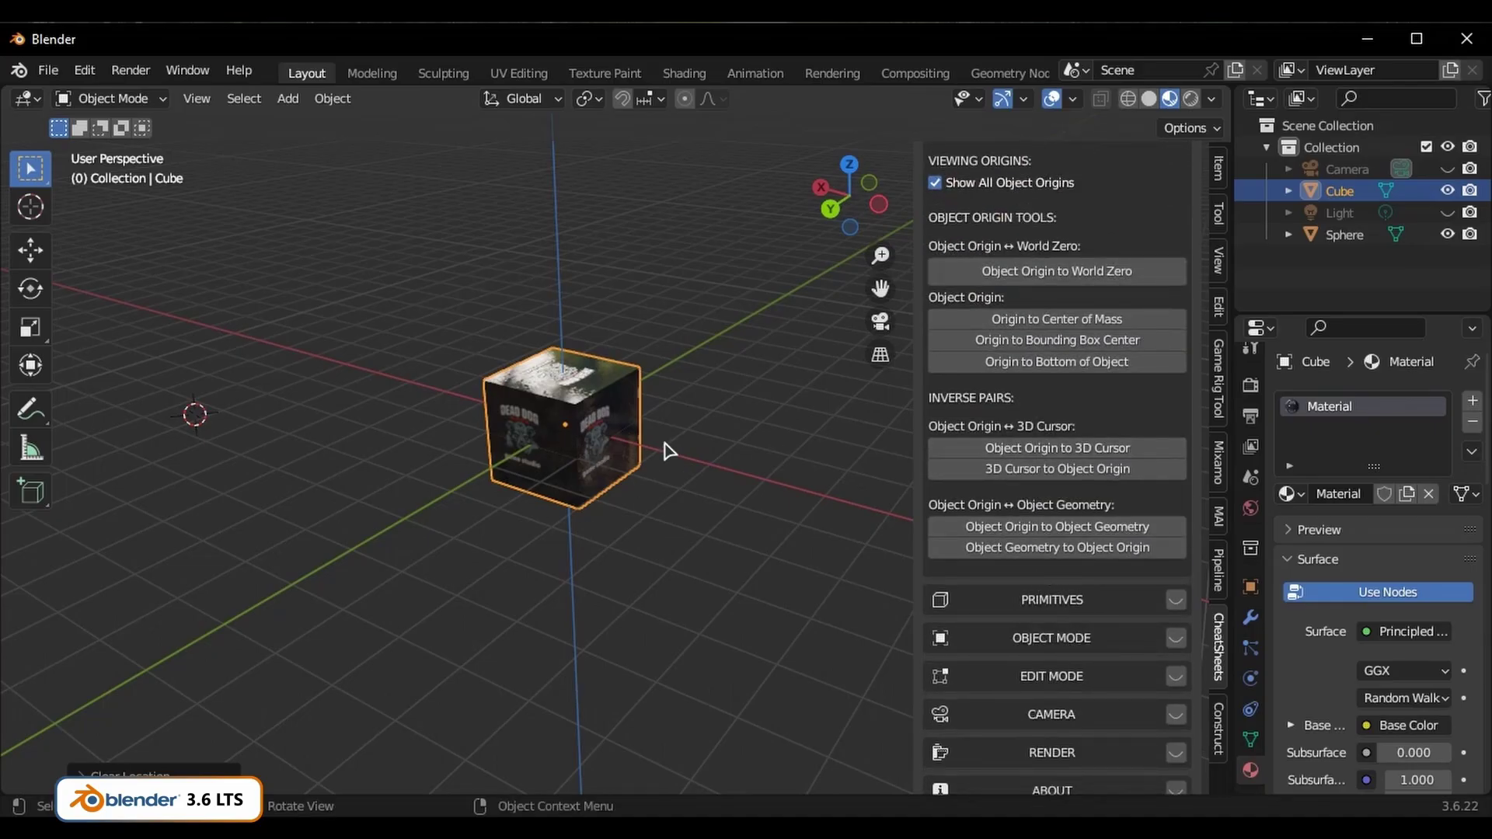
pyautogui.click(1070, 457)
pyautogui.press('g')
pyautogui.click(760, 311)
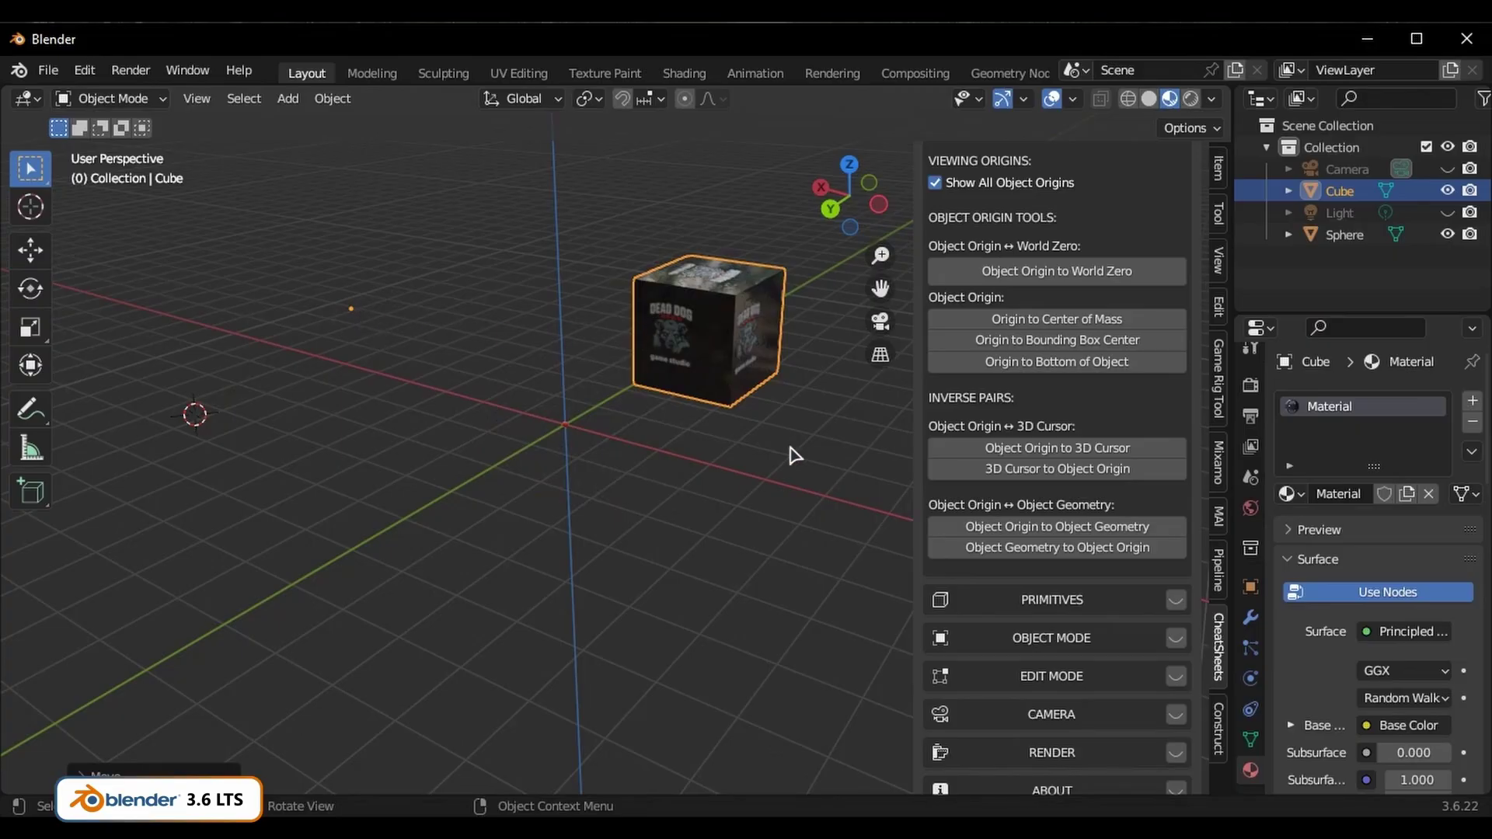
# Move the selected cube to the world origin with its offset object origin
pyautogui.scroll(12, 1053, 369)
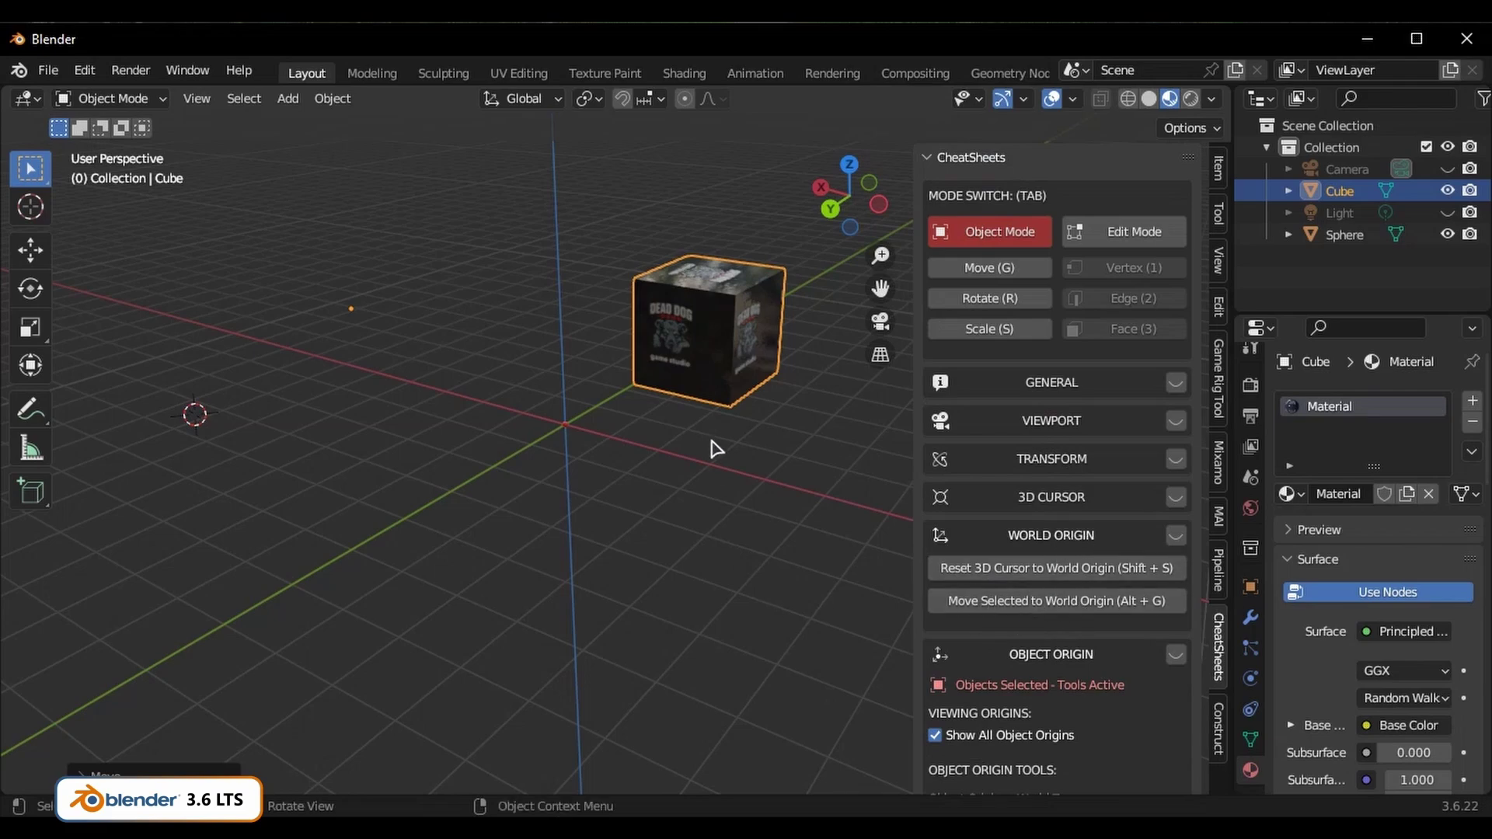
pyautogui.click(1089, 602)
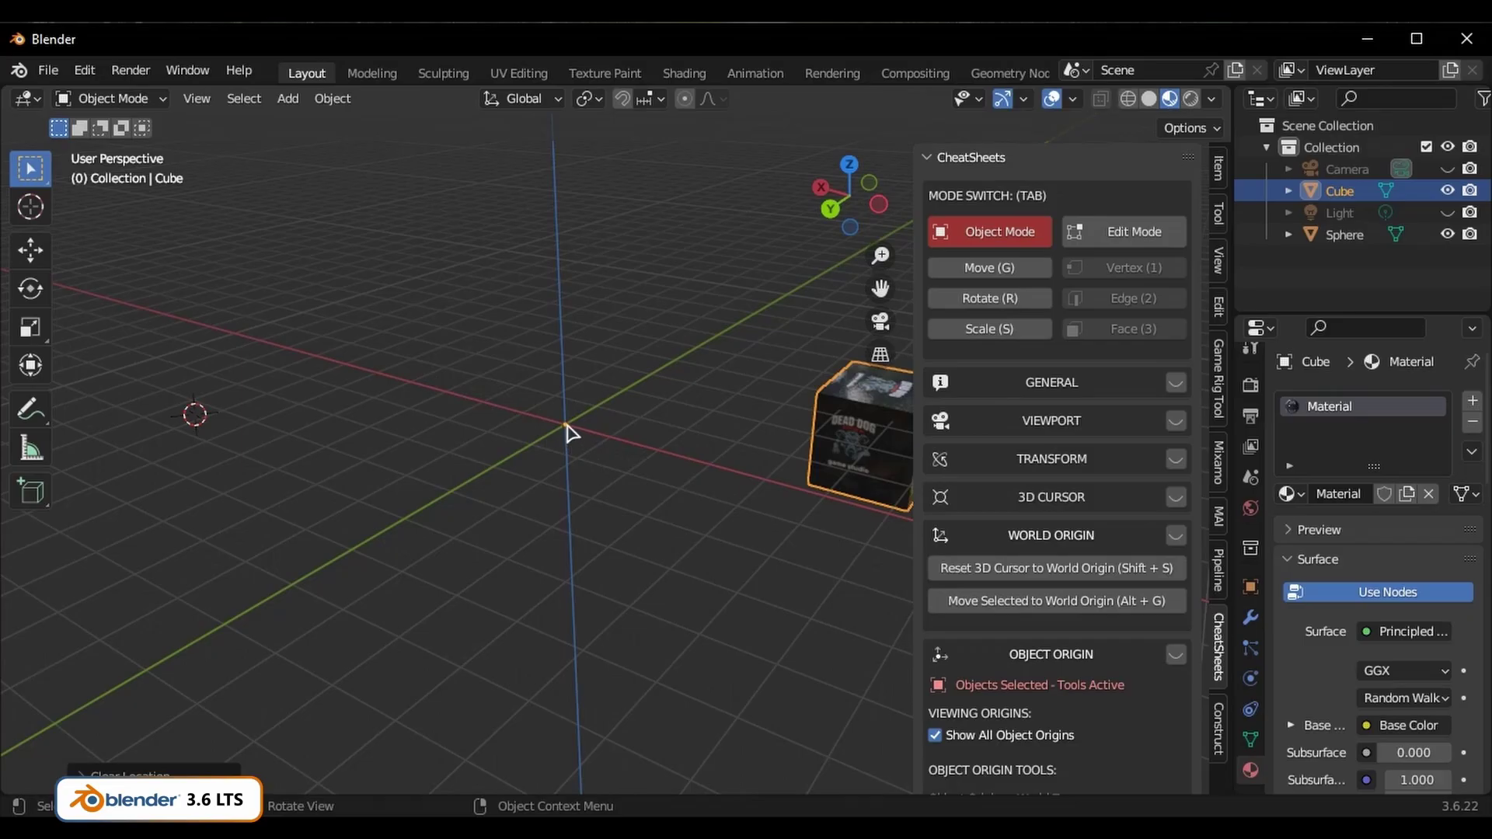
pyautogui.keyDown('alt'); pyautogui.keyDown('shift'); pyautogui.moveTo(696, 529); pyautogui.dragTo(583, 520); pyautogui.keyUp('shift'); pyautogui.keyUp('alt')
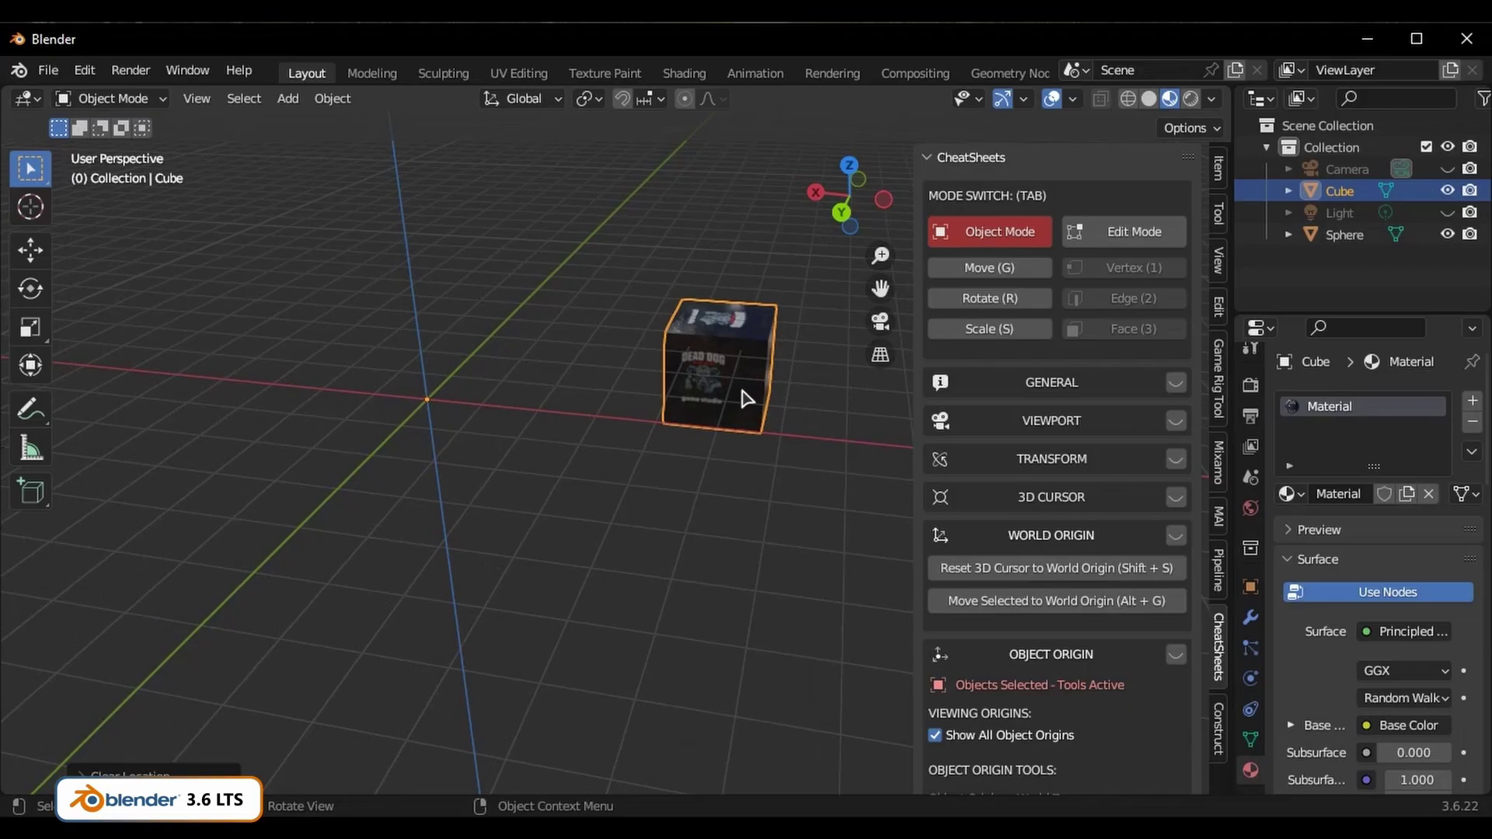
# Snap the cube's geometry to its object origin using the Object Origin tools
pyautogui.scroll(-10, 1136, 609)
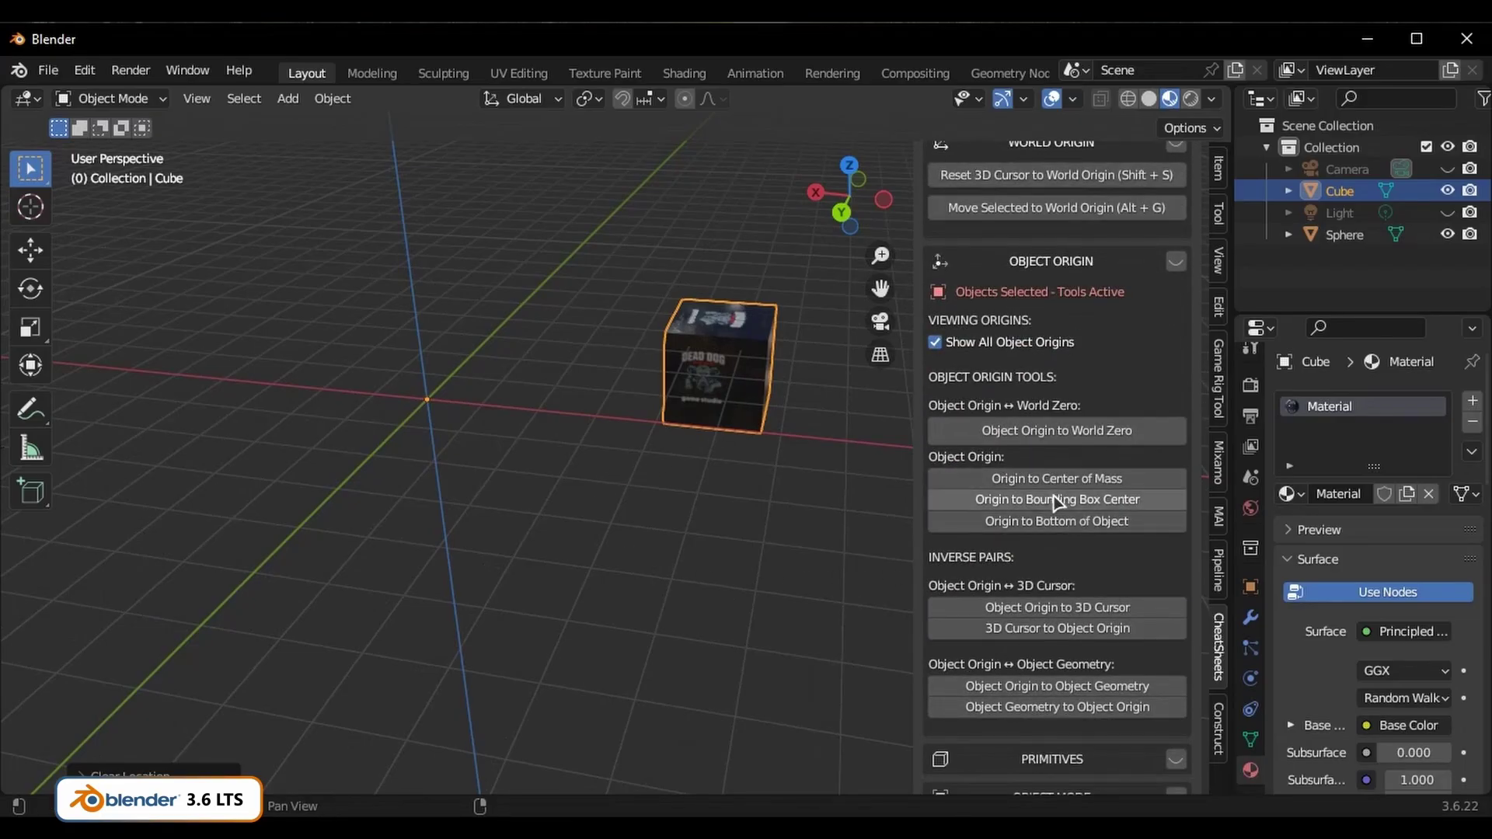
pyautogui.scroll(-5, 1057, 513)
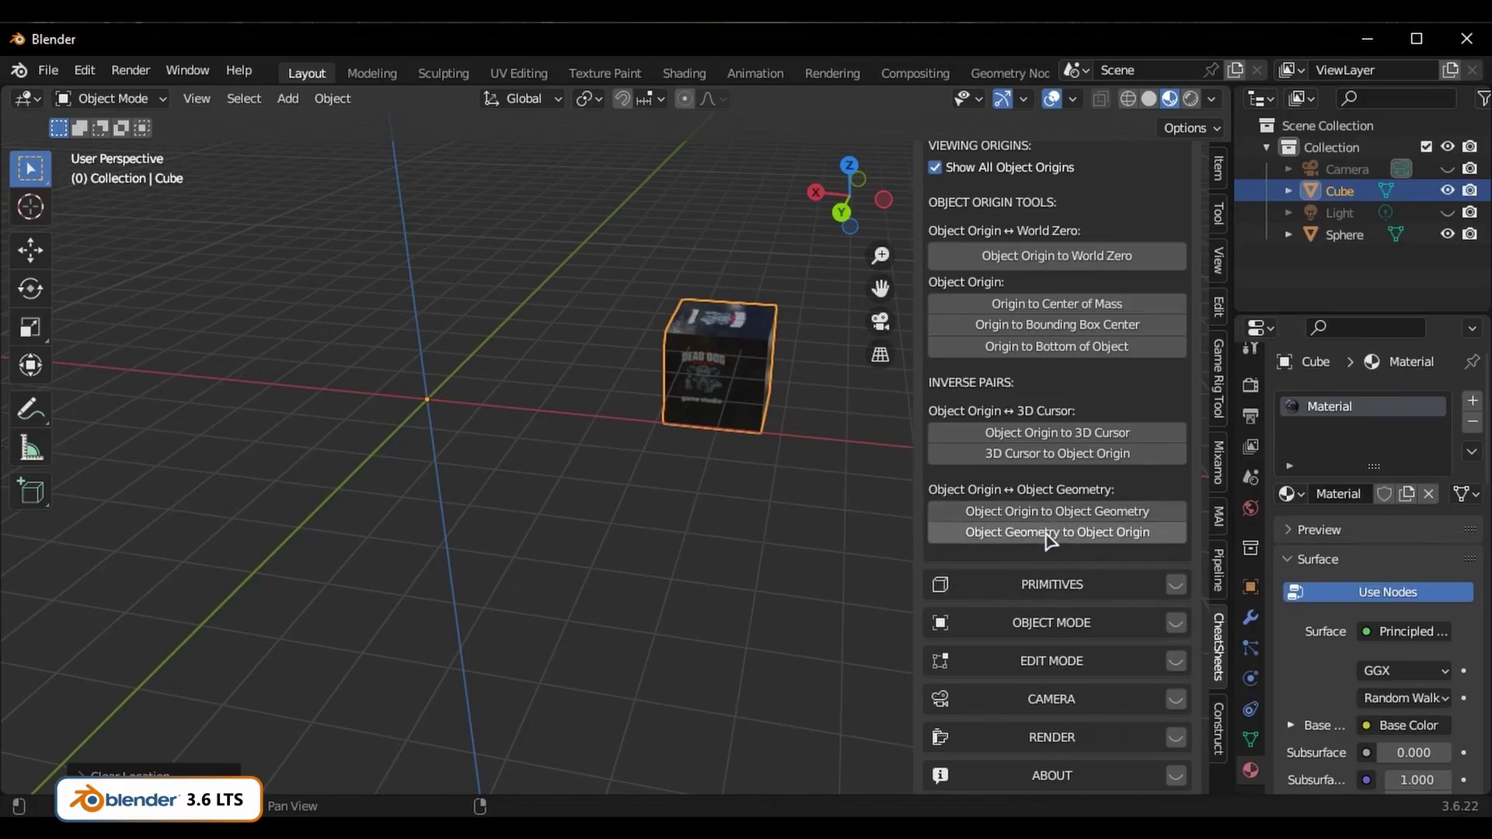
pyautogui.click(1051, 538)
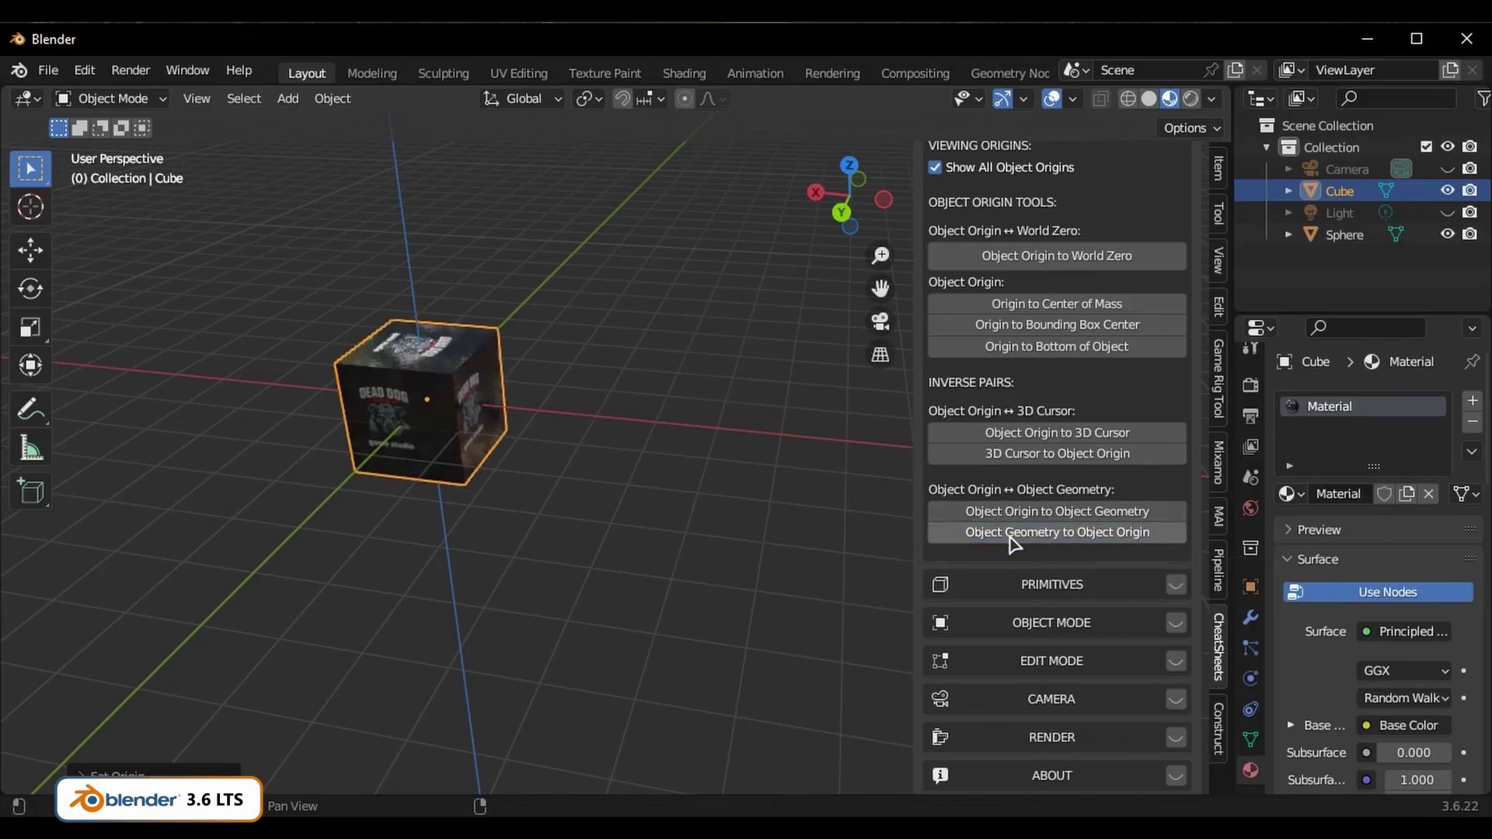
# Move the cube with its centred origin freely off the world origin, and inspect it from several angles
pyautogui.moveTo(683, 423); pyautogui.dragTo(592, 428, button='middle')
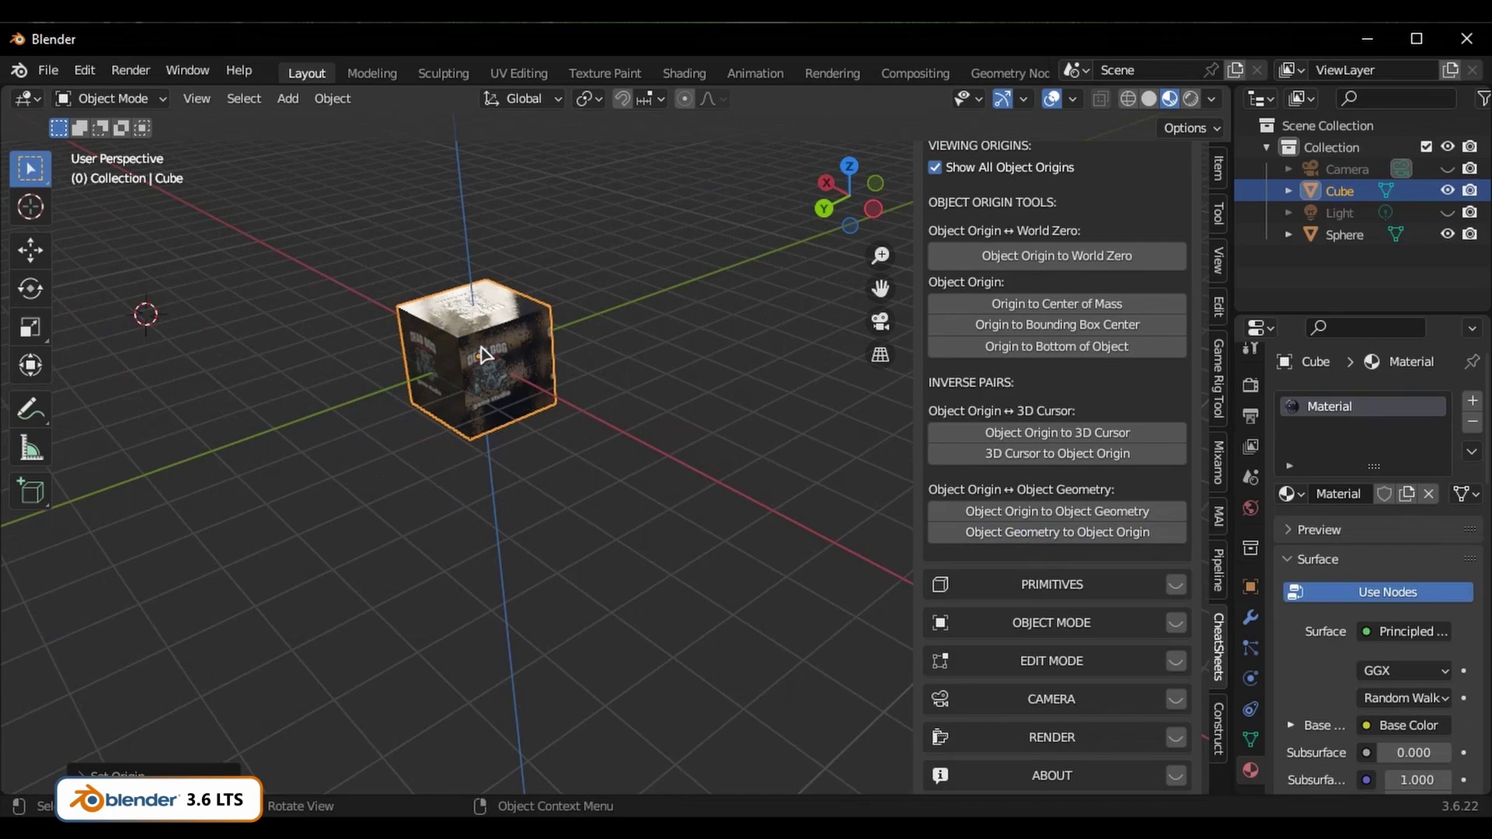
pyautogui.moveTo(488, 356); pyautogui.dragTo(754, 297)
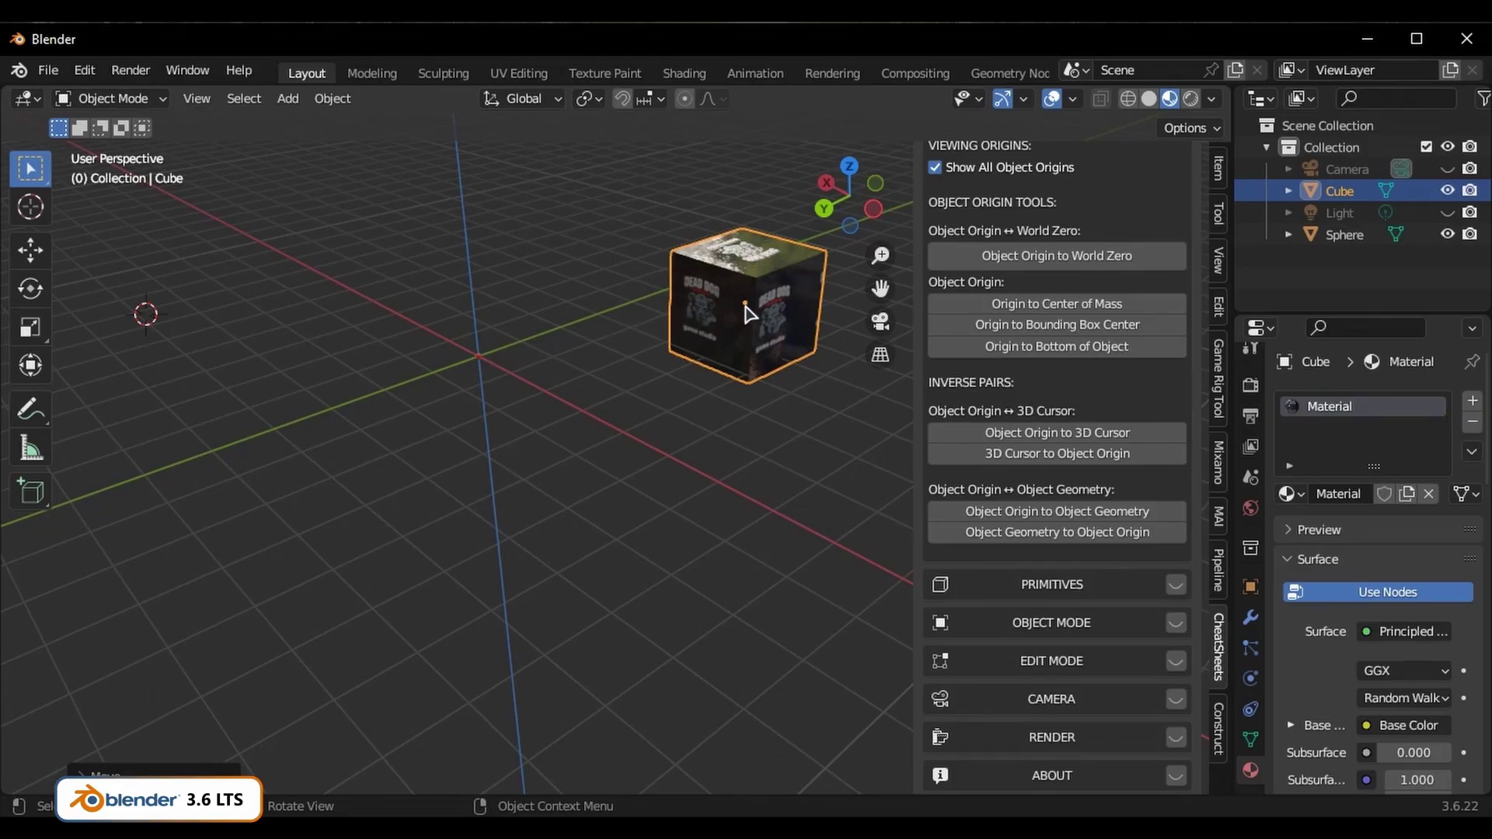
pyautogui.scroll(-4, 729, 379)
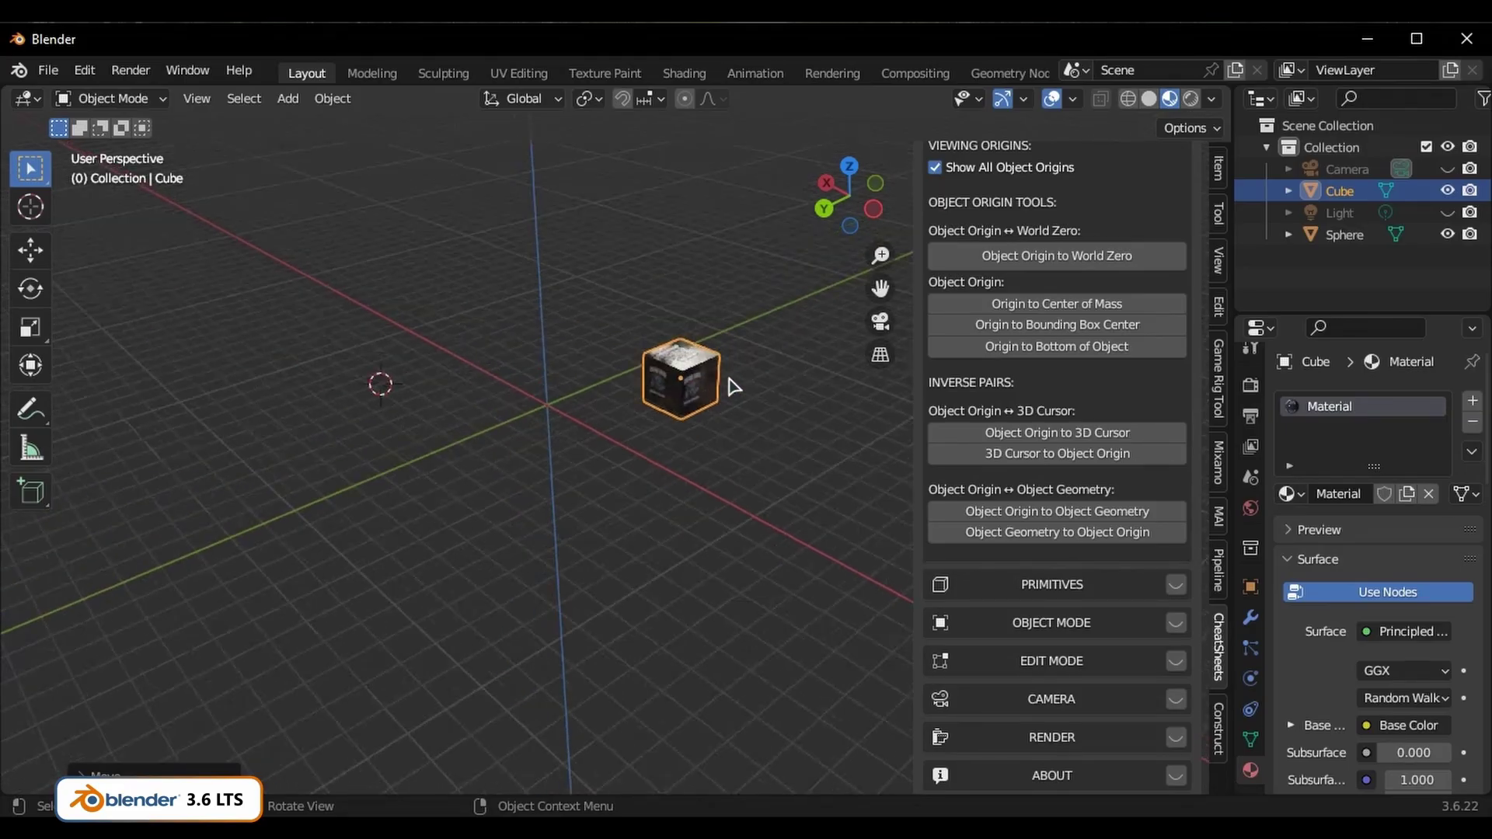
pyautogui.keyDown('alt'); pyautogui.moveTo(726, 383); pyautogui.dragTo(715, 443); pyautogui.keyUp('alt')
pyautogui.scroll(3, 620, 433)
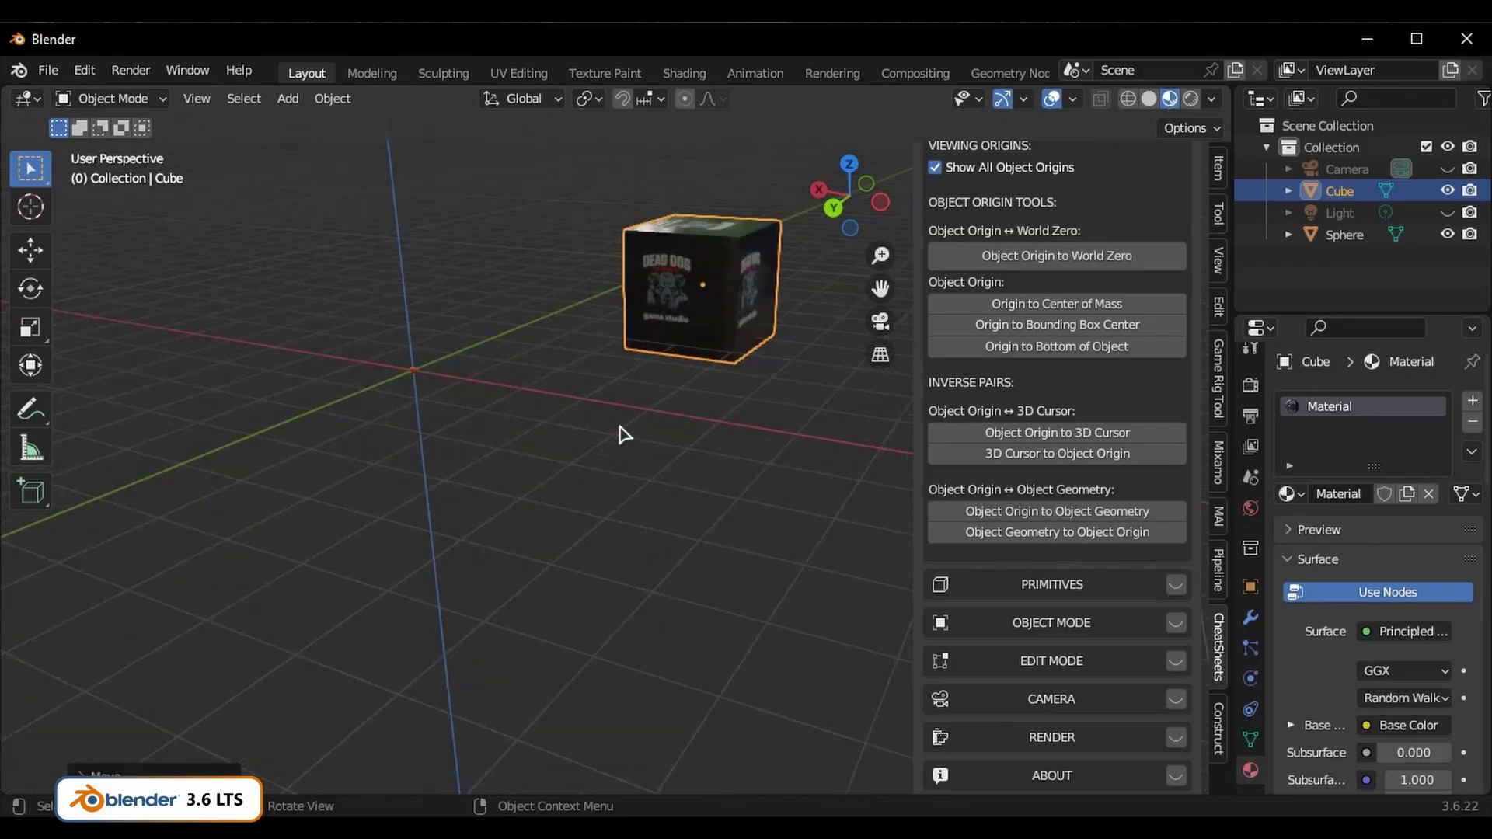
pyautogui.keyDown('alt'); pyautogui.moveTo(619, 433); pyautogui.dragTo(660, 436); pyautogui.keyUp('alt')
pyautogui.scroll(-3, 644, 455)
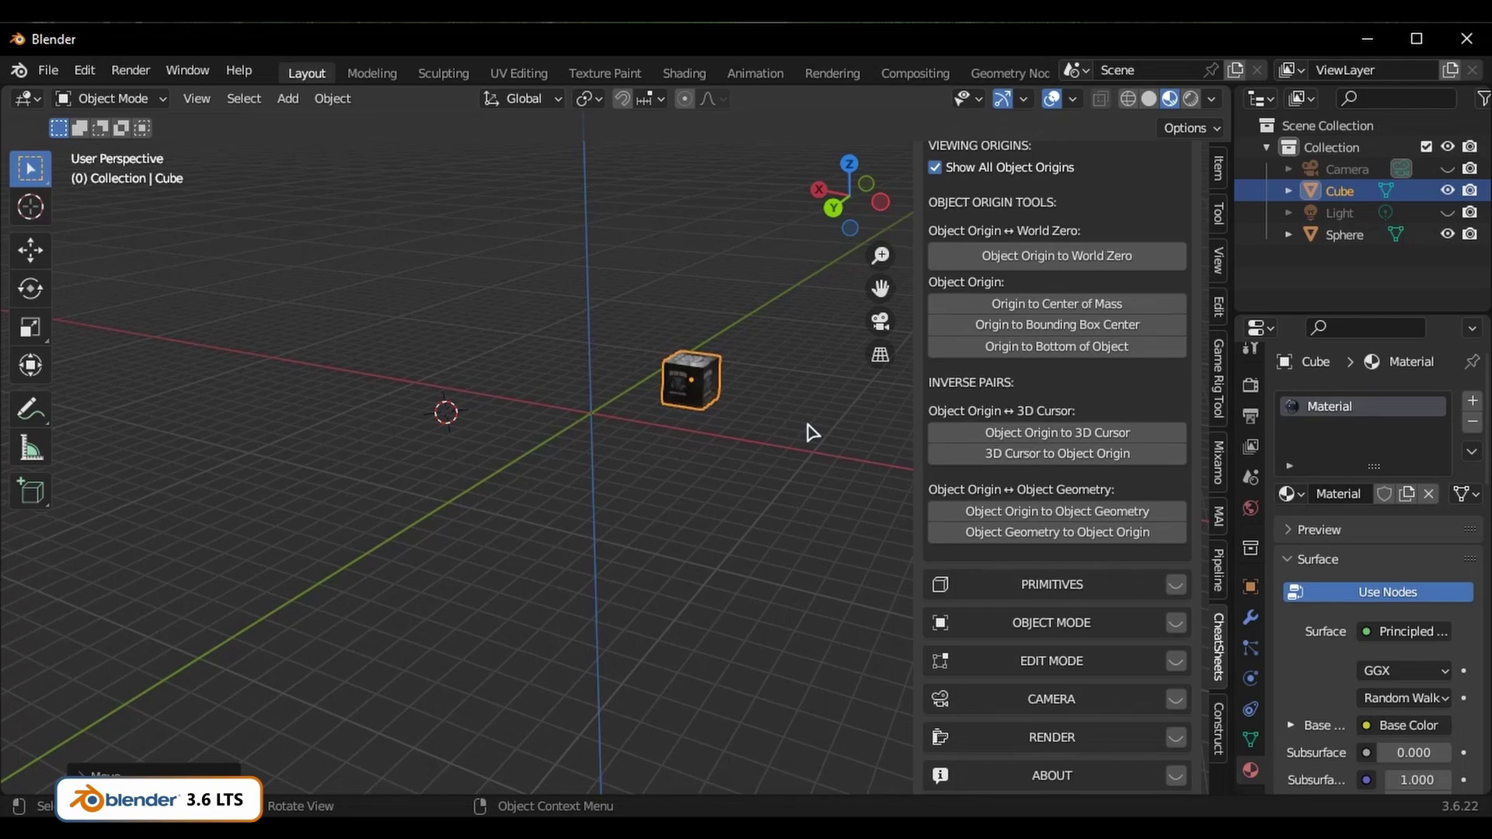
# Collapse the Object Origin and World Origin sections of the CheatSheets add-on
pyautogui.scroll(5, 1054, 444)
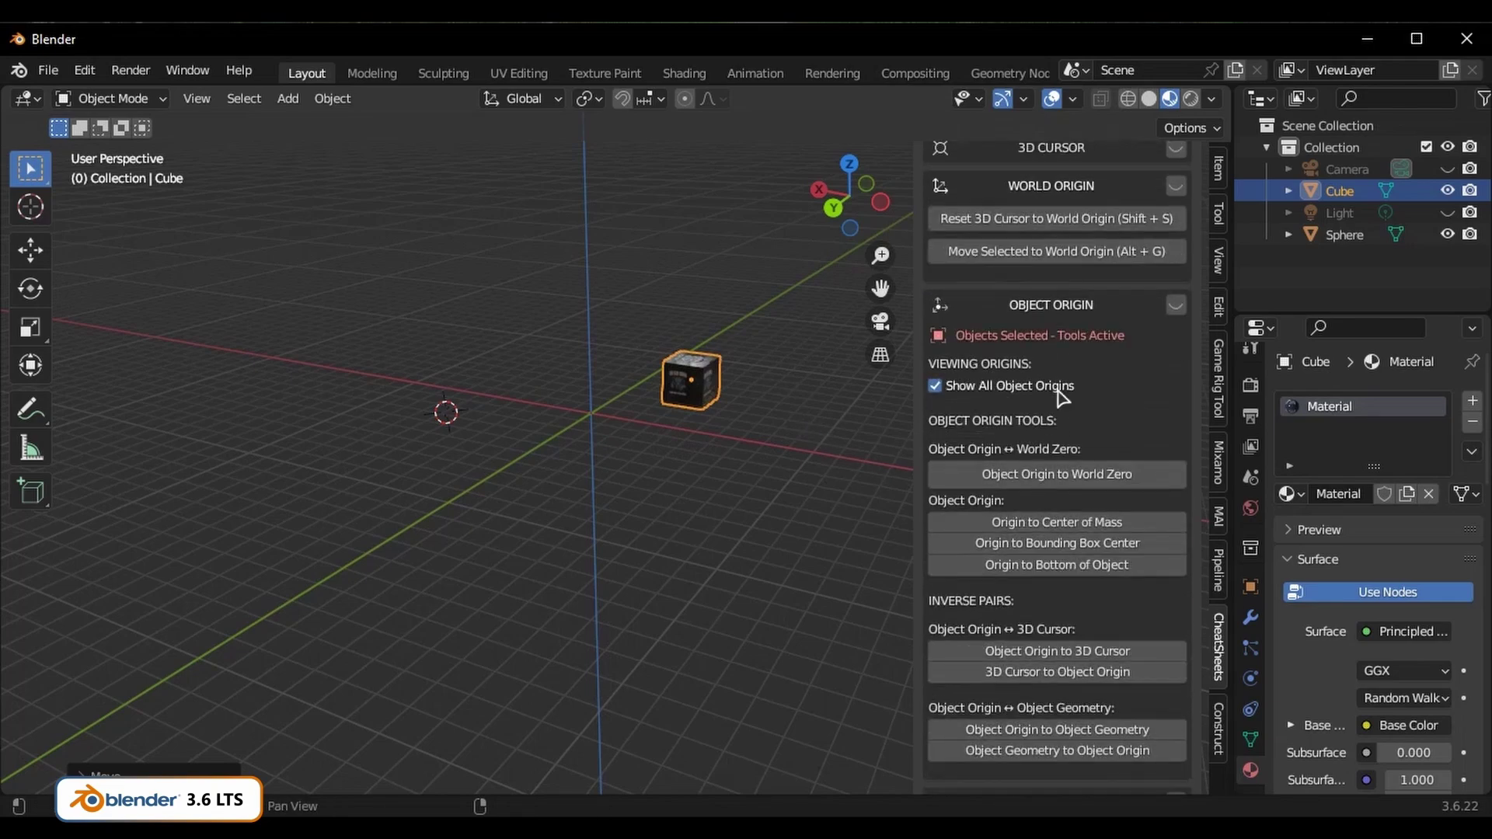
pyautogui.click(1066, 307)
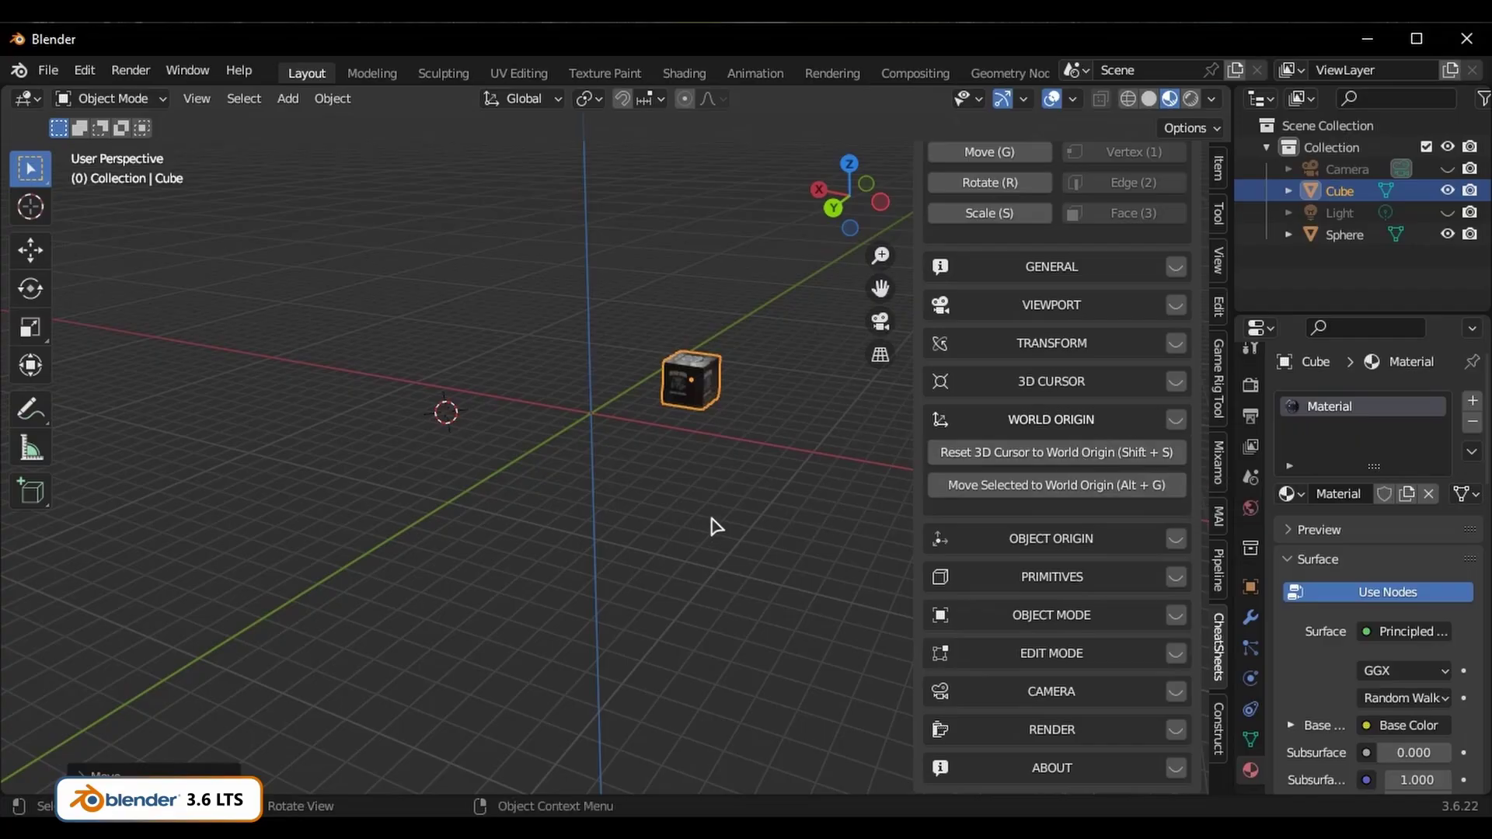
pyautogui.moveTo(783, 436); pyautogui.dragTo(620, 506, button='middle')
pyautogui.scroll(5, 662, 471)
pyautogui.scroll(-3, 638, 493)
pyautogui.scroll(-3, 676, 527)
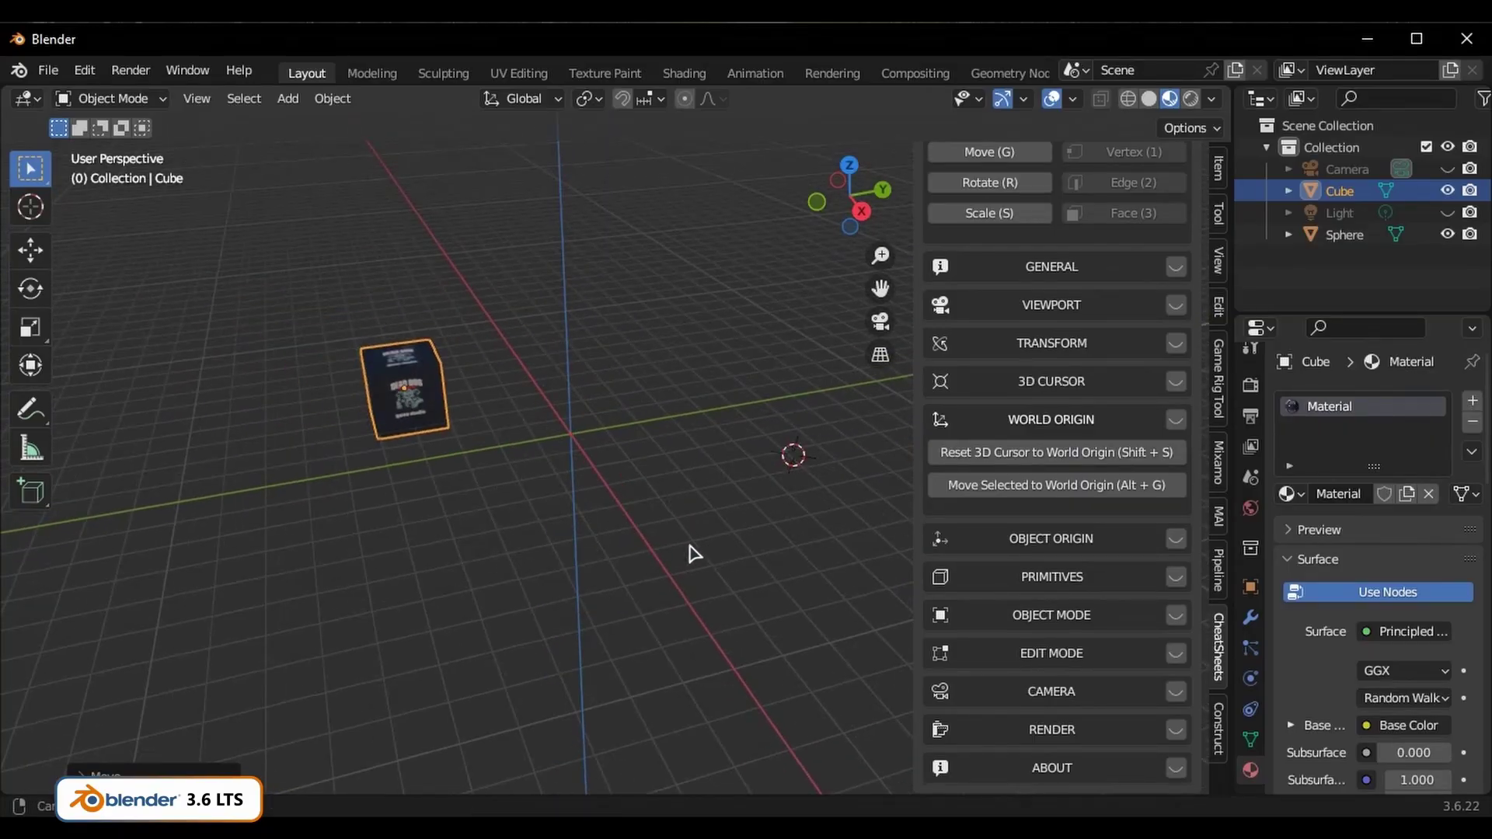
pyautogui.moveTo(693, 553); pyautogui.dragTo(831, 540, button='middle')
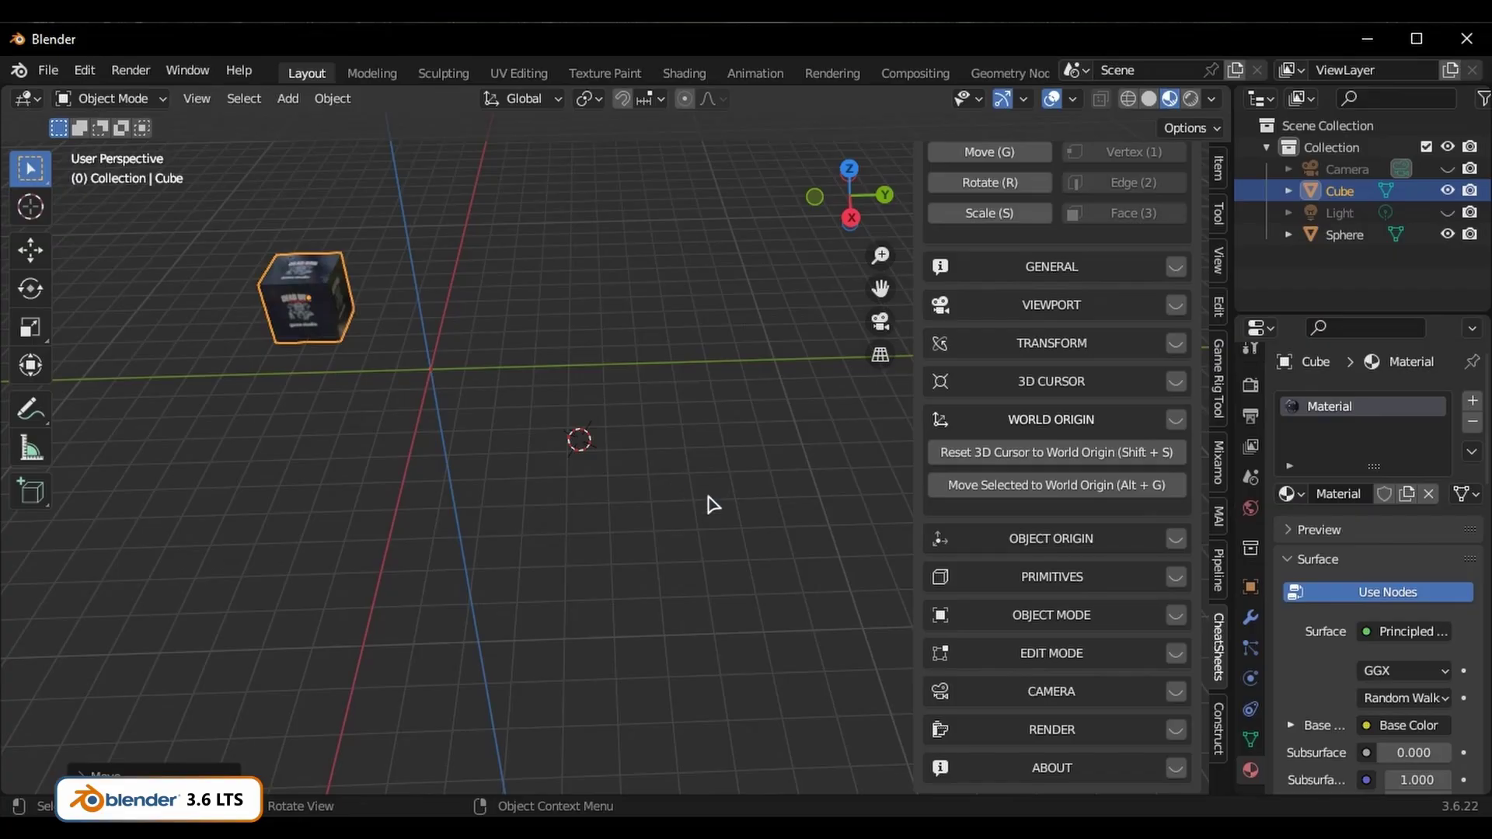
pyautogui.click(1047, 421)
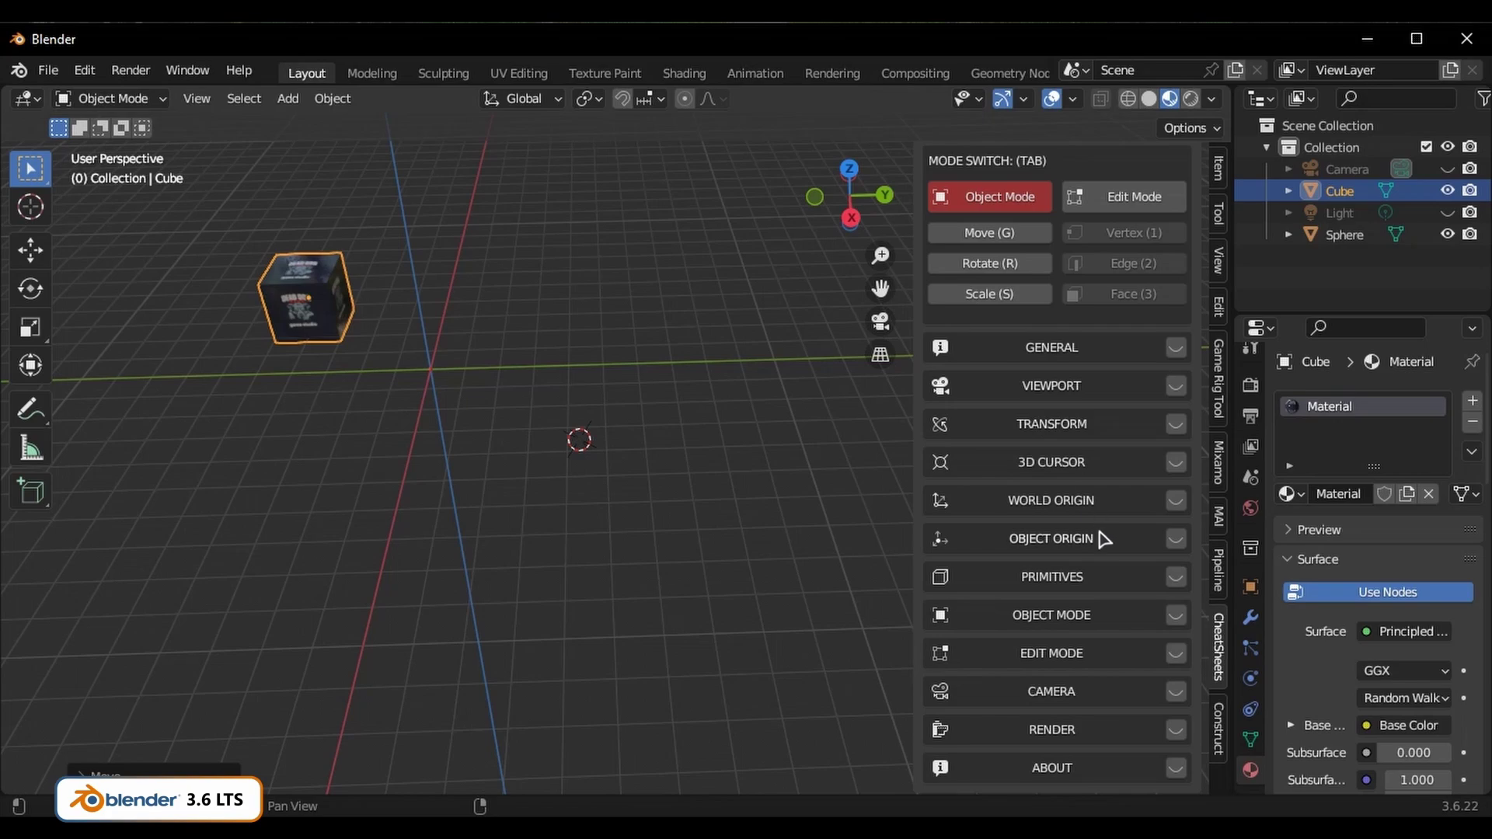